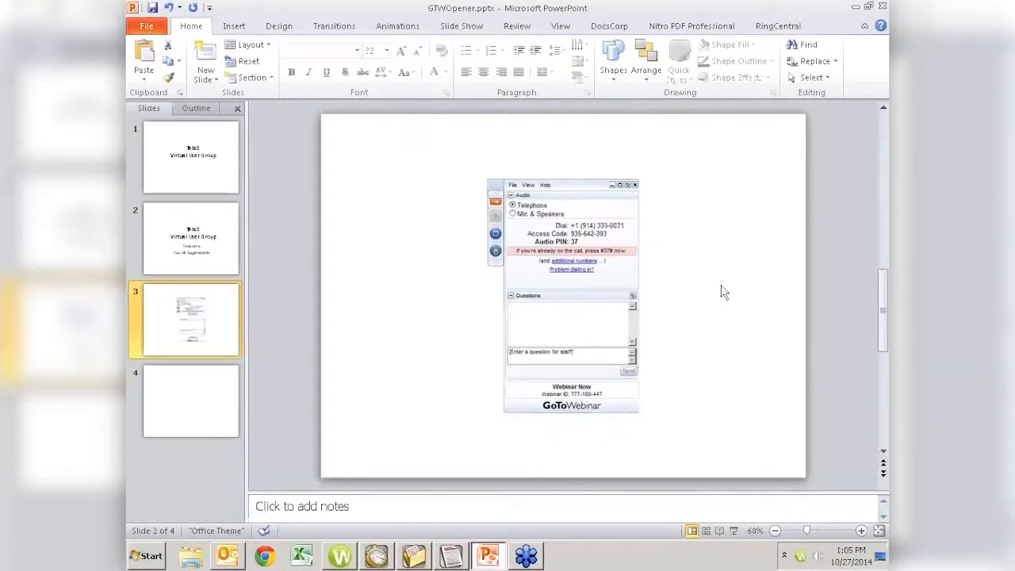
Step: Close the GTWOpener.pptx presentation without saving its changes and switch to the GLS general ledger window
{"action": "left_click", "coordinate": [882, 7]}
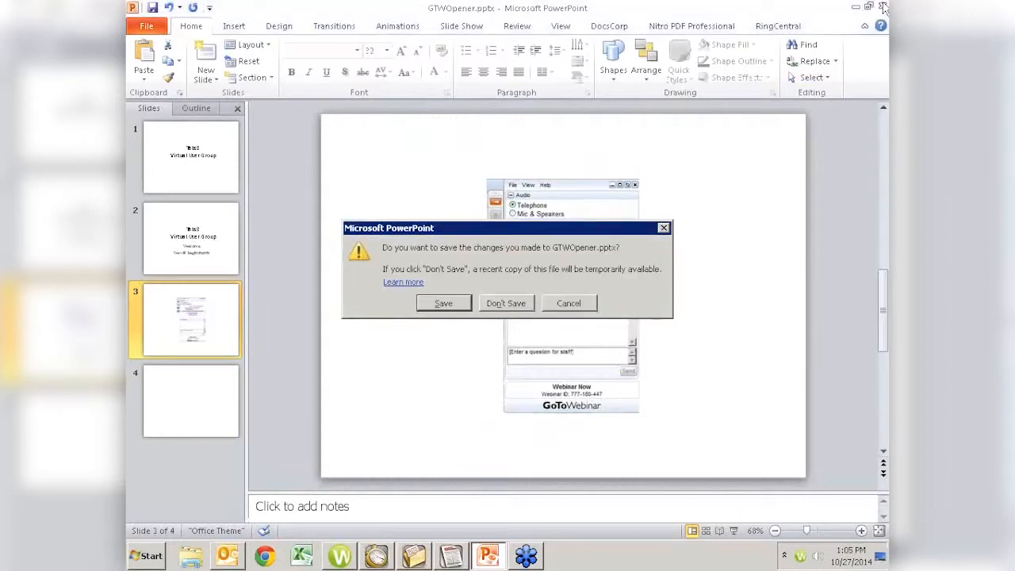
{"action": "left_click", "coordinate": [511, 306]}
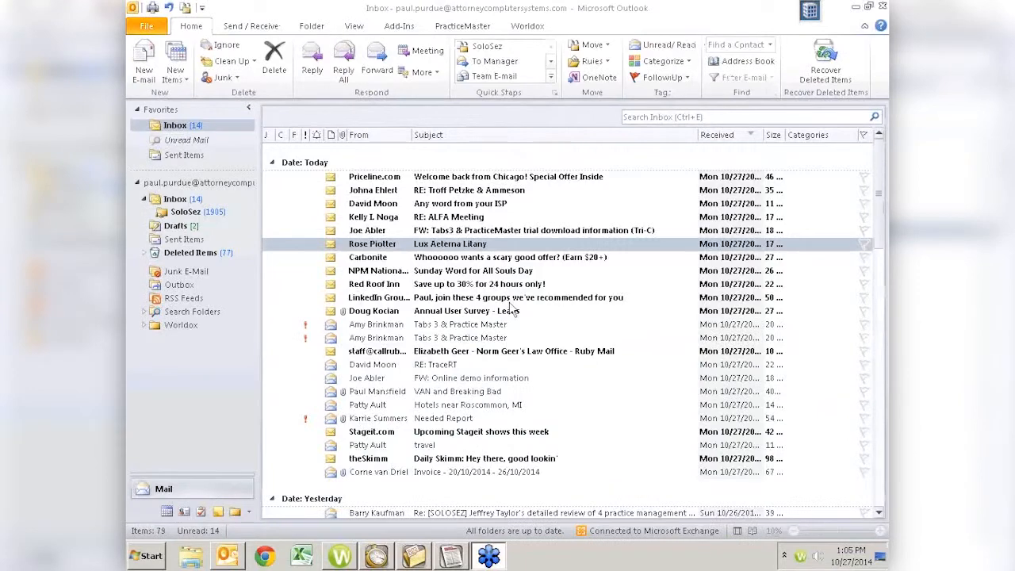
{"action": "key", "text": "alt+Tab"}
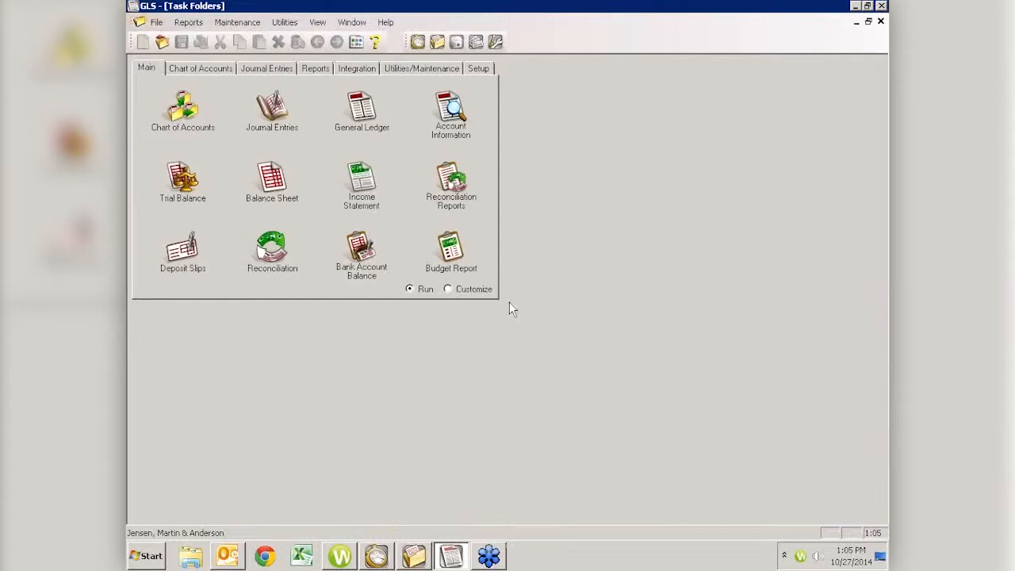
{"action": "left_click", "coordinate": [880, 30]}
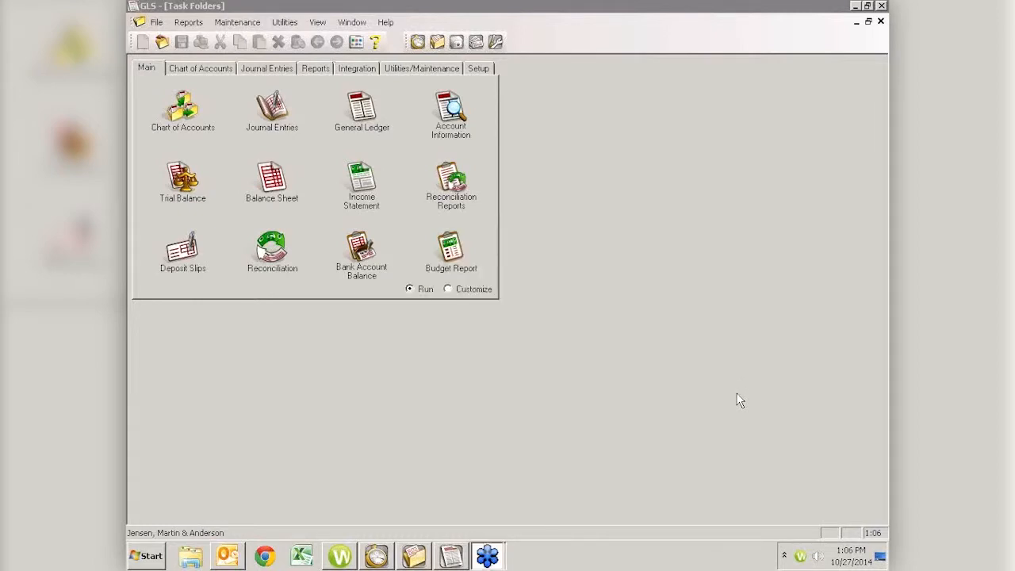
Step: Open Account Information and load the Dues & Memberships expense account, 6100.00, from the account lookup
{"action": "left_click", "coordinate": [459, 133]}
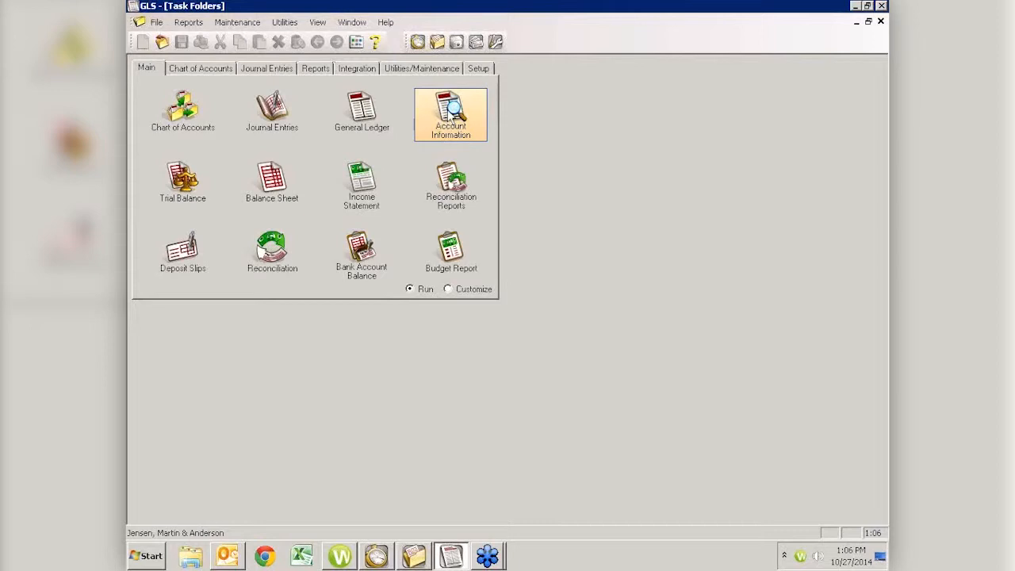
{"action": "left_click", "coordinate": [449, 111]}
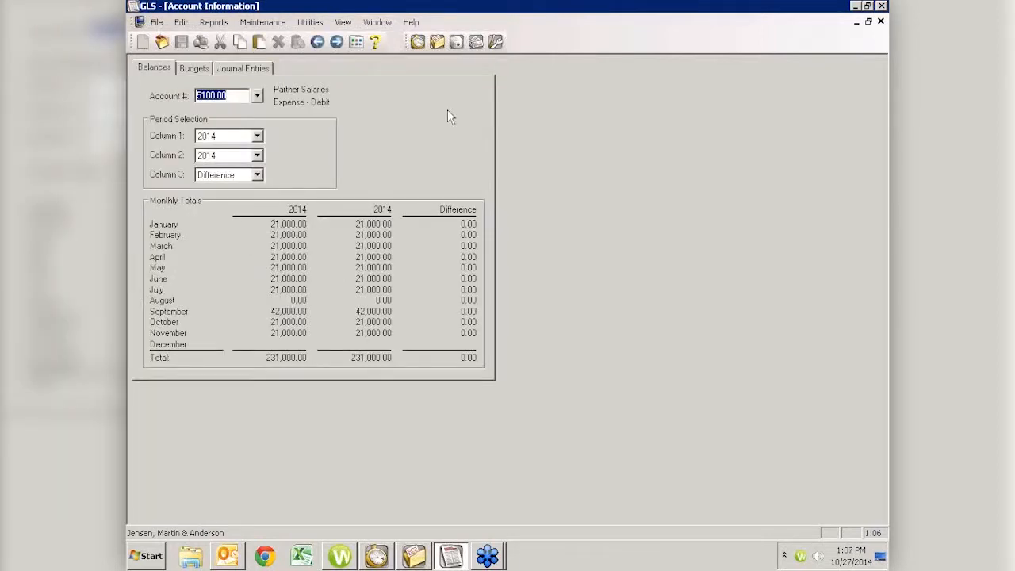
{"action": "left_click", "coordinate": [257, 96]}
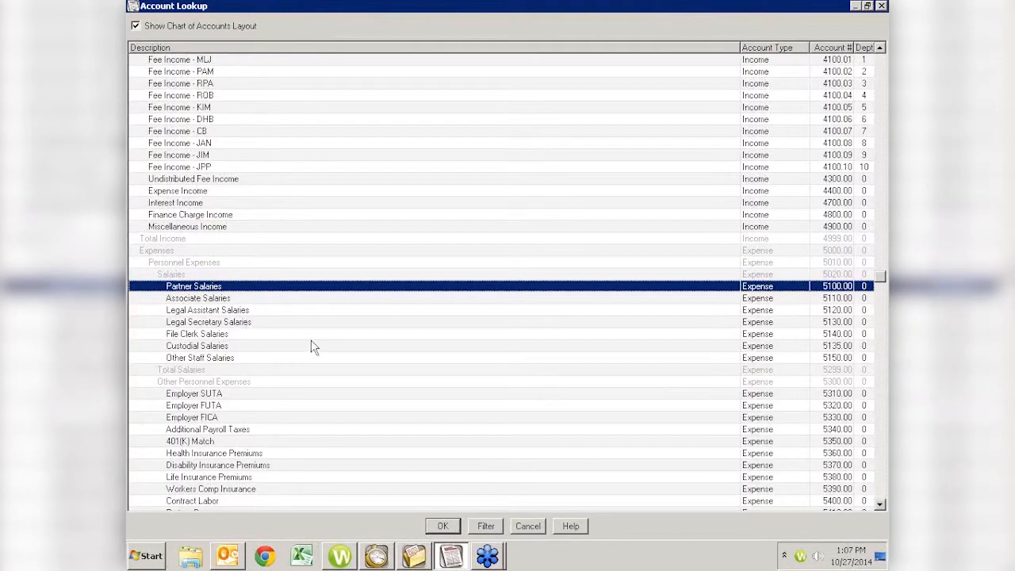
{"action": "scroll", "coordinate": [396, 332], "scroll_direction": "down", "scroll_amount": 1}
{"action": "scroll", "coordinate": [369, 342], "scroll_direction": "down", "scroll_amount": 5}
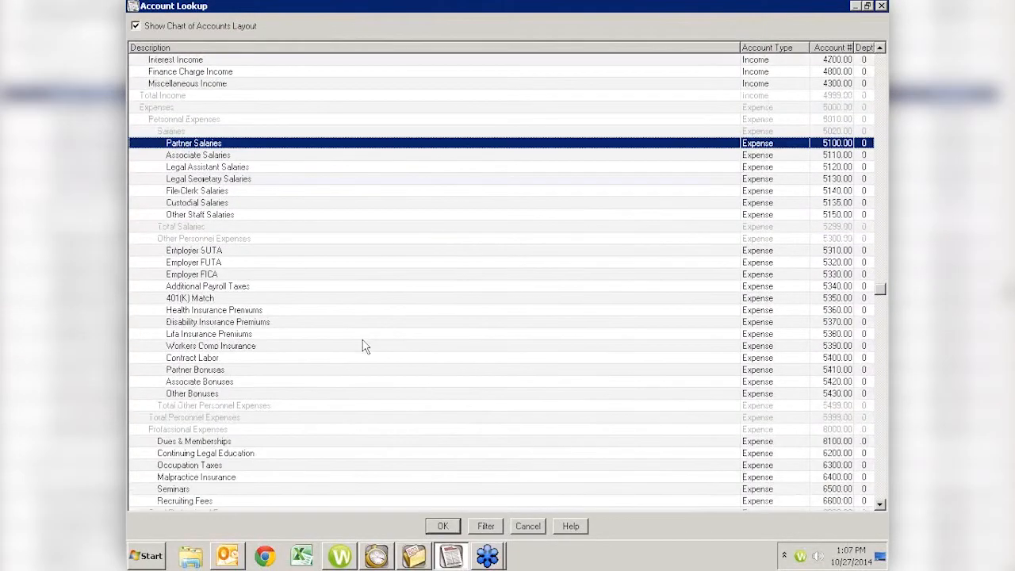
{"action": "scroll", "coordinate": [365, 349], "scroll_direction": "down", "scroll_amount": 4}
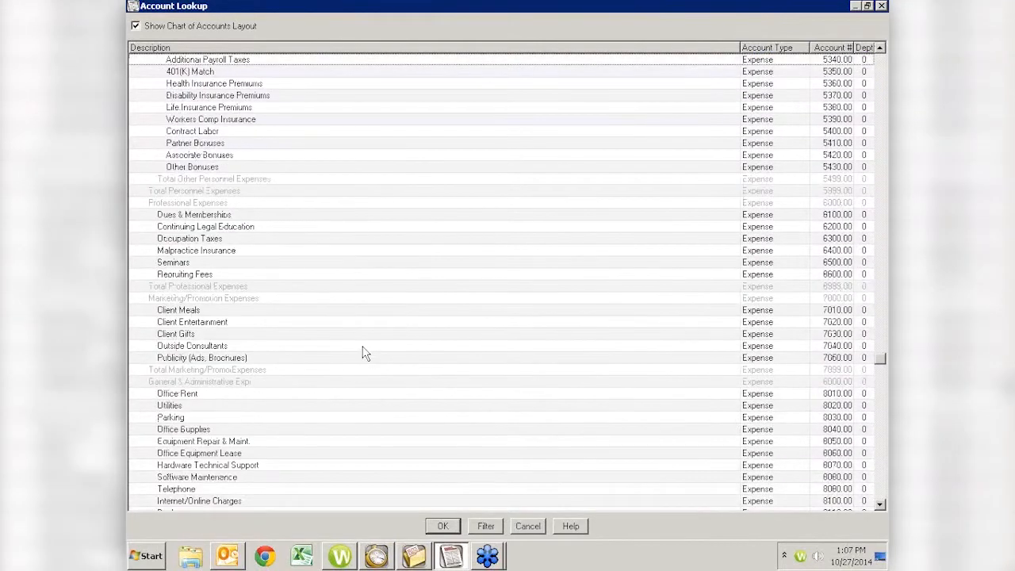
{"action": "double_click", "coordinate": [221, 219]}
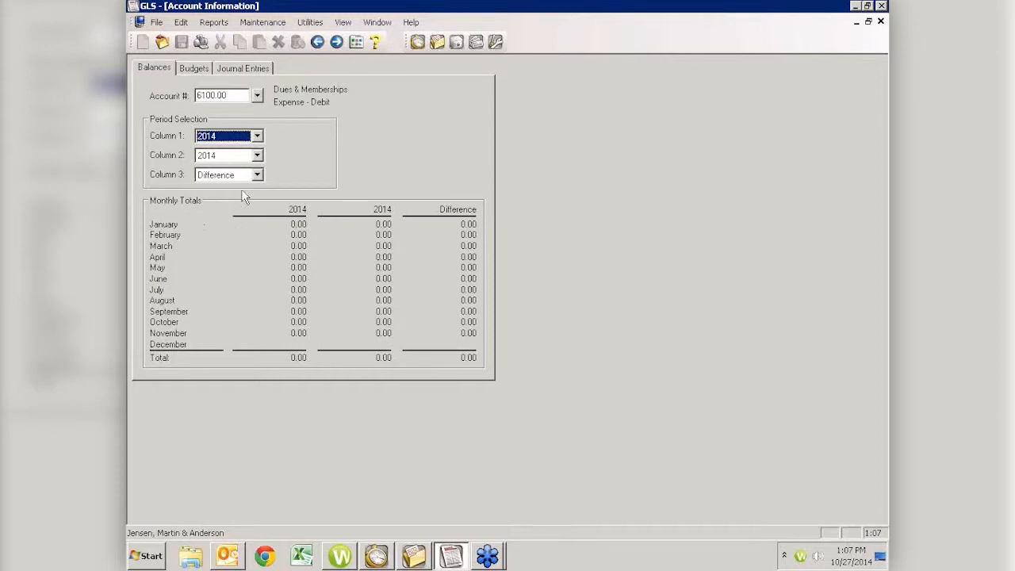
Step: Set Column 1 of the balances comparison to 2013 and change the account to Partner Salaries, 5100.00
{"action": "left_click", "coordinate": [258, 136]}
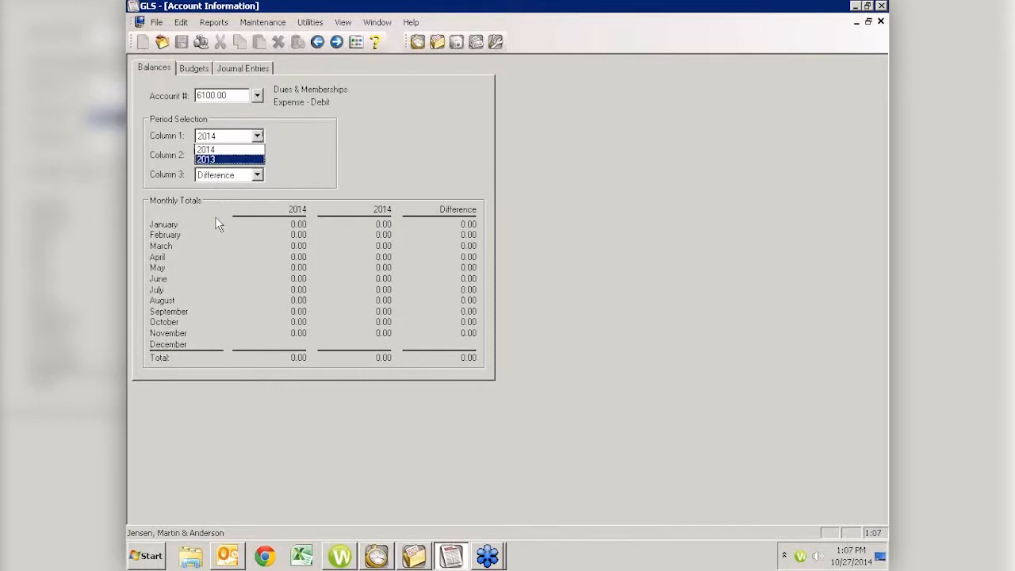
{"action": "left_click", "coordinate": [212, 160]}
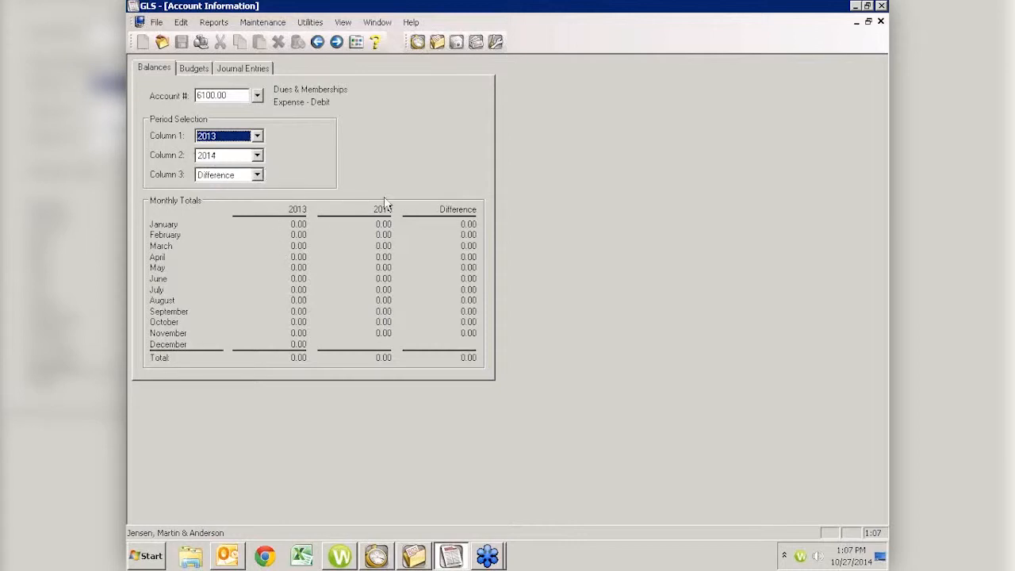
{"action": "left_click", "coordinate": [257, 96]}
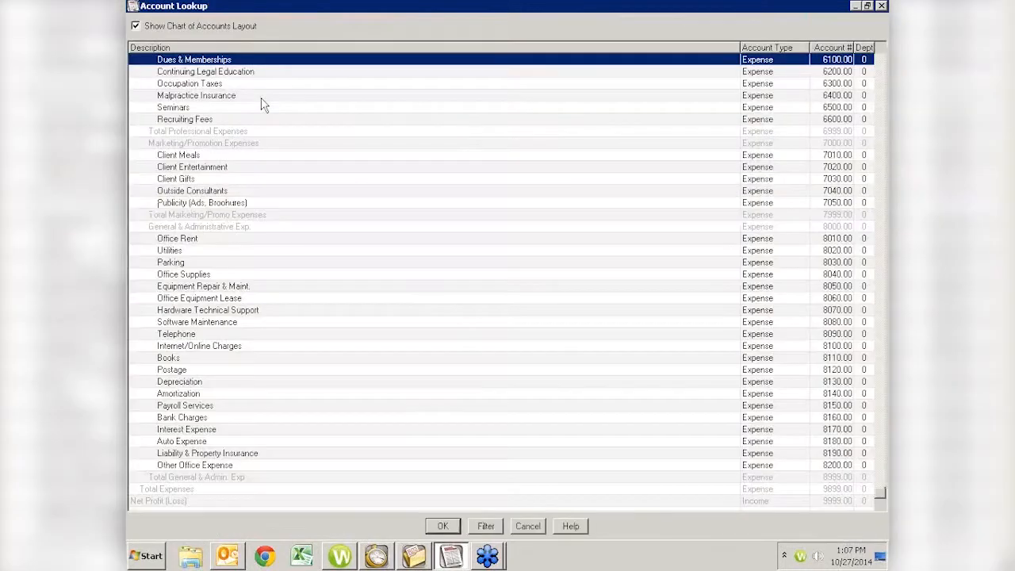
{"action": "scroll", "coordinate": [306, 254], "scroll_direction": "up", "scroll_amount": 5}
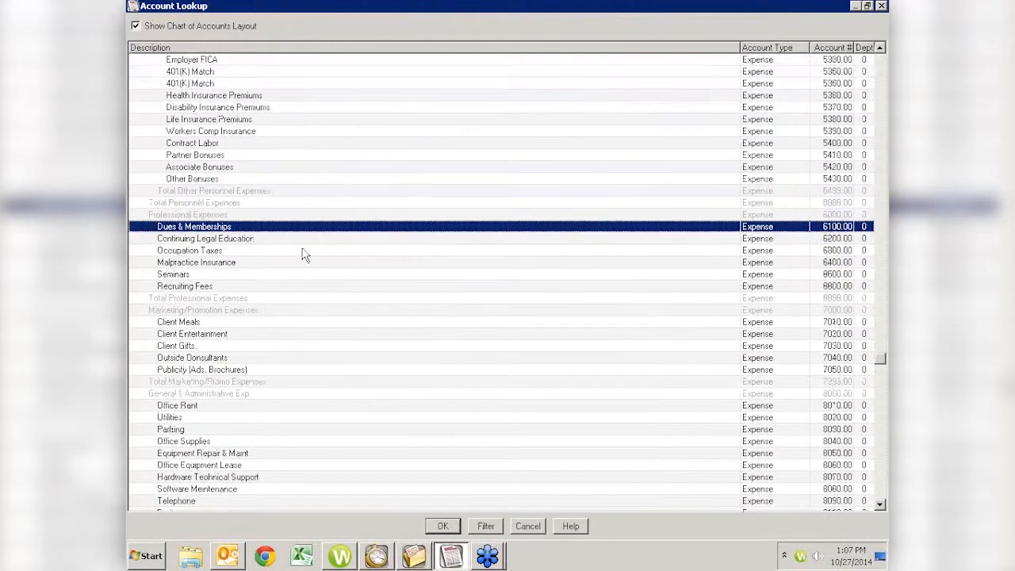
{"action": "scroll", "coordinate": [305, 253], "scroll_direction": "up", "scroll_amount": 9}
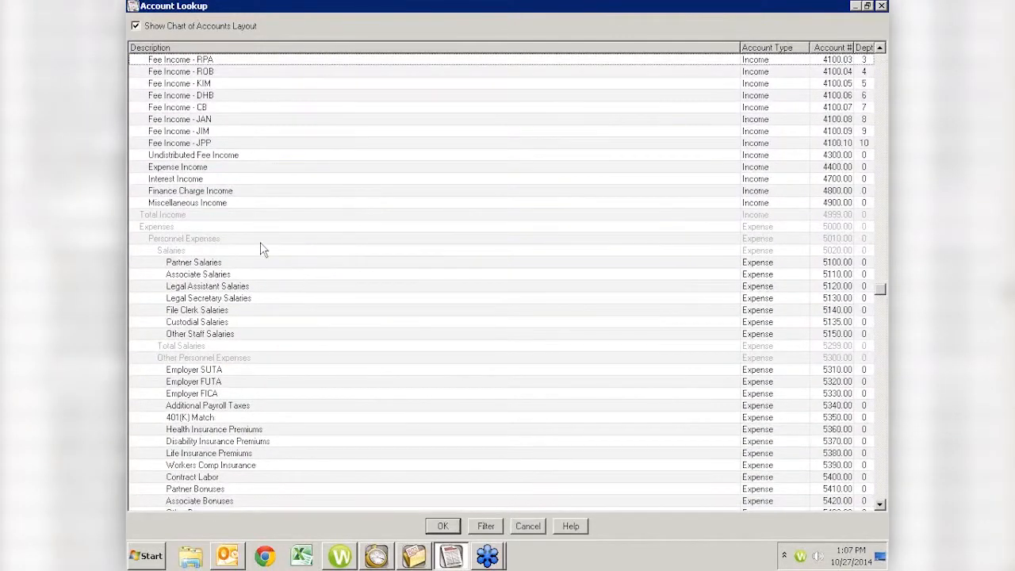
{"action": "double_click", "coordinate": [211, 261]}
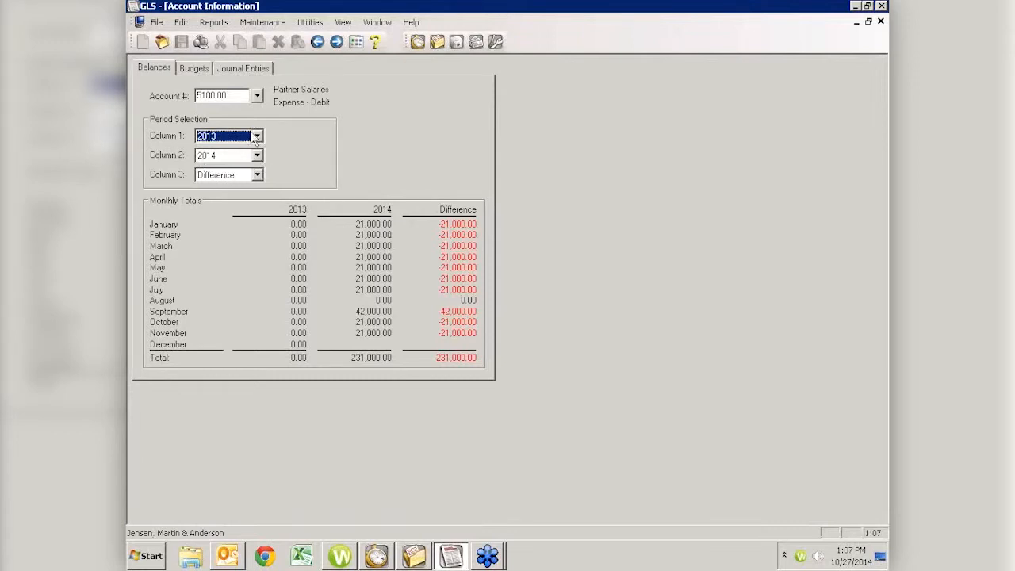
{"action": "left_click", "coordinate": [258, 175]}
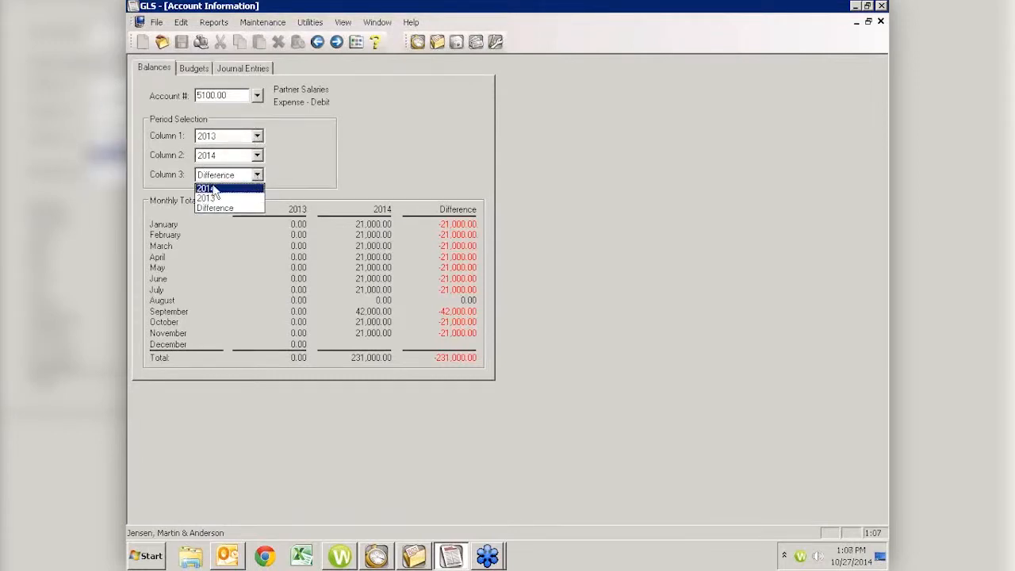
{"action": "left_click", "coordinate": [283, 143]}
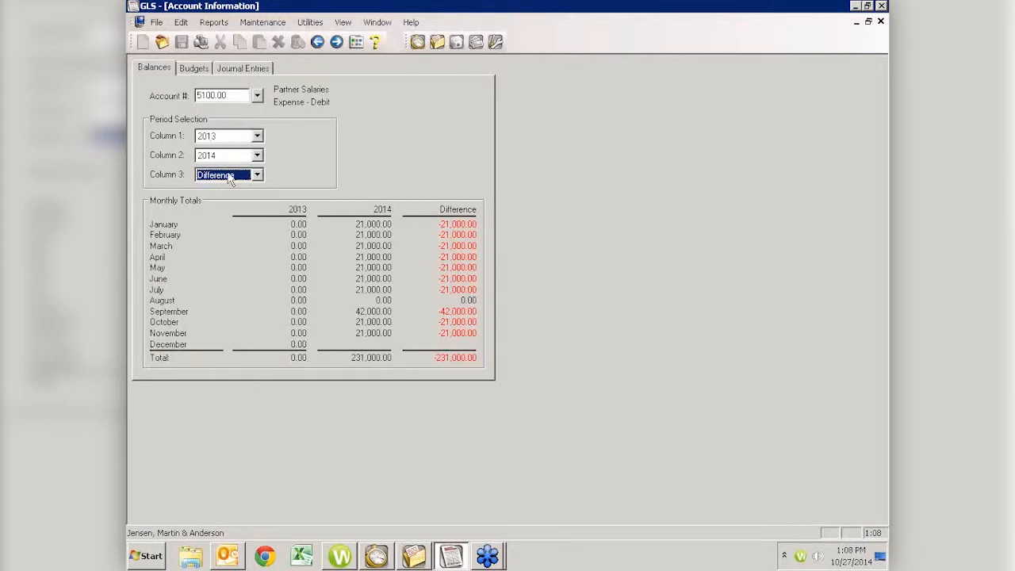
Step: Show the budget comparison for Partner Salaries with Column 1 set to the 2013 Budget figures
{"action": "left_click", "coordinate": [195, 70]}
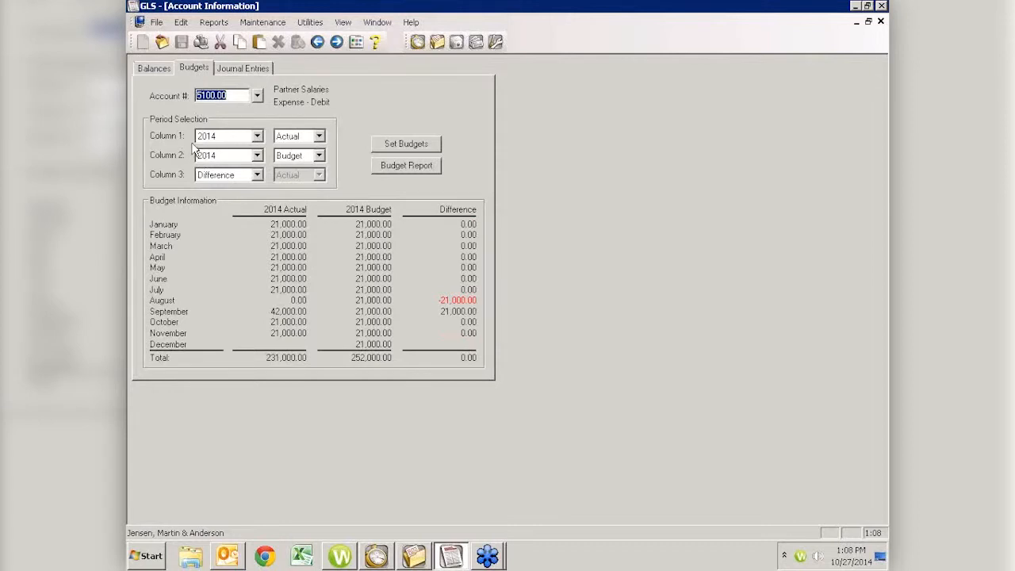
{"action": "left_click", "coordinate": [256, 138]}
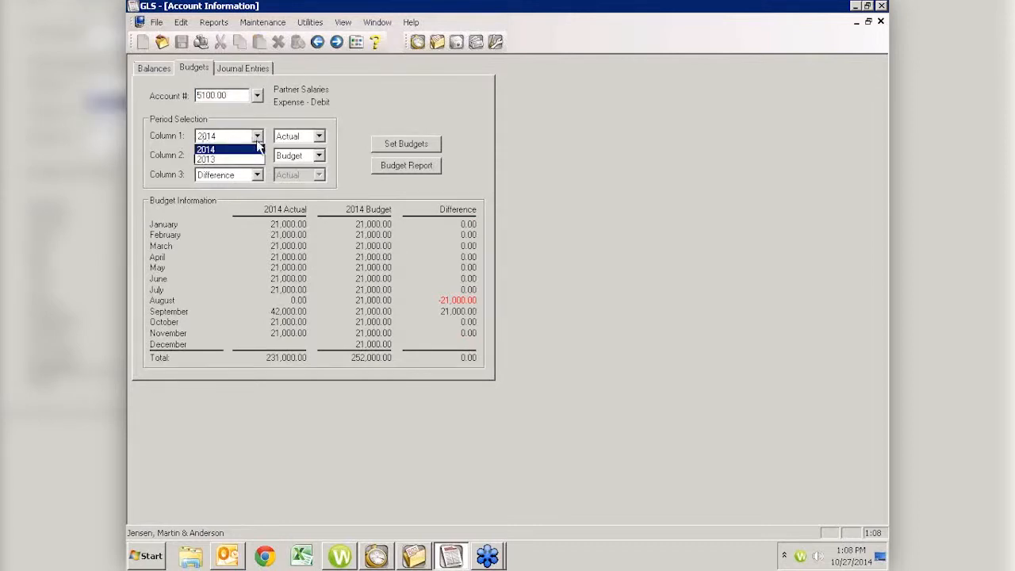
{"action": "left_click", "coordinate": [208, 160]}
{"action": "left_click", "coordinate": [319, 138]}
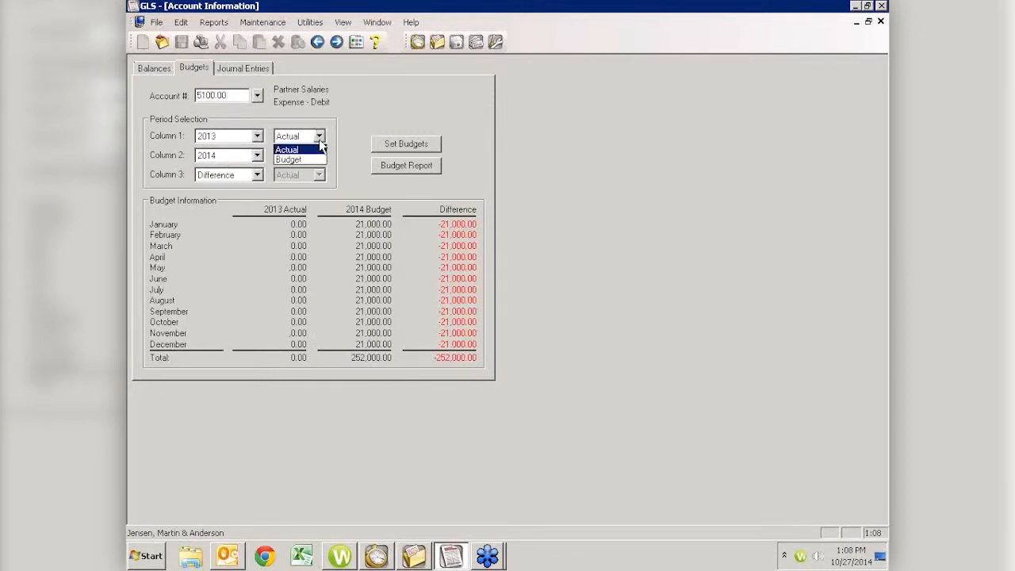
{"action": "left_click", "coordinate": [296, 158]}
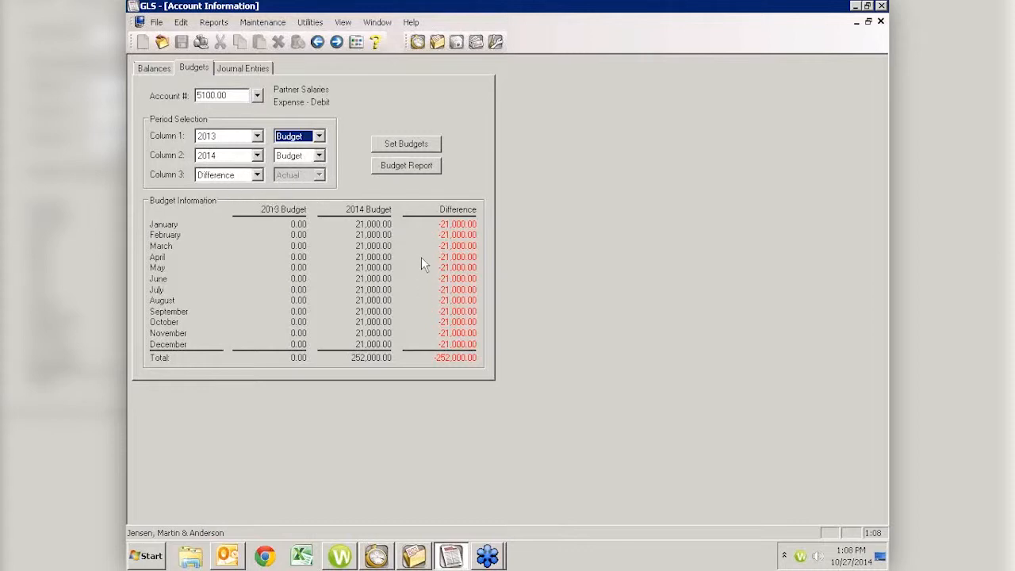
{"action": "left_click", "coordinate": [256, 174]}
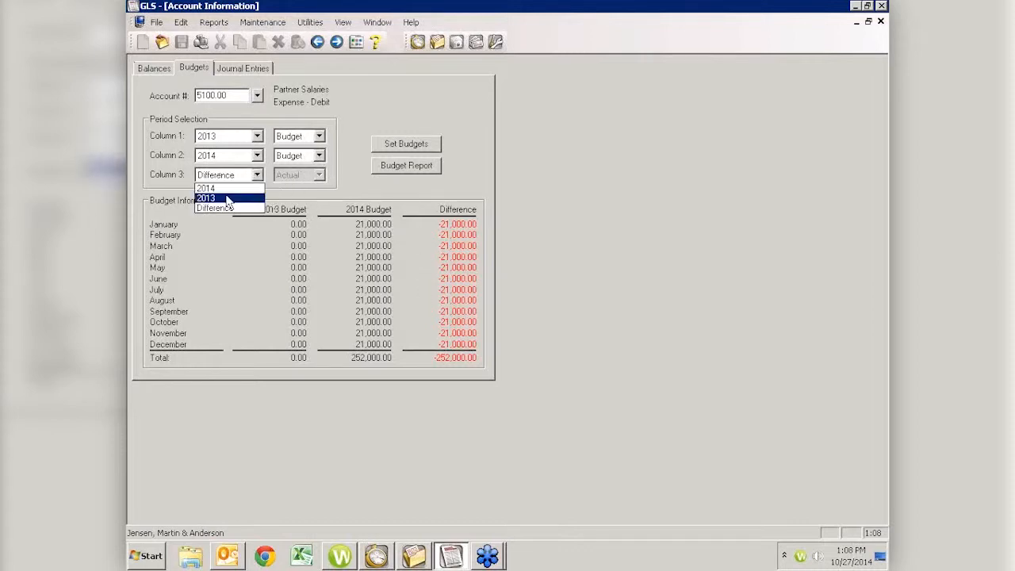
{"action": "left_click", "coordinate": [372, 110]}
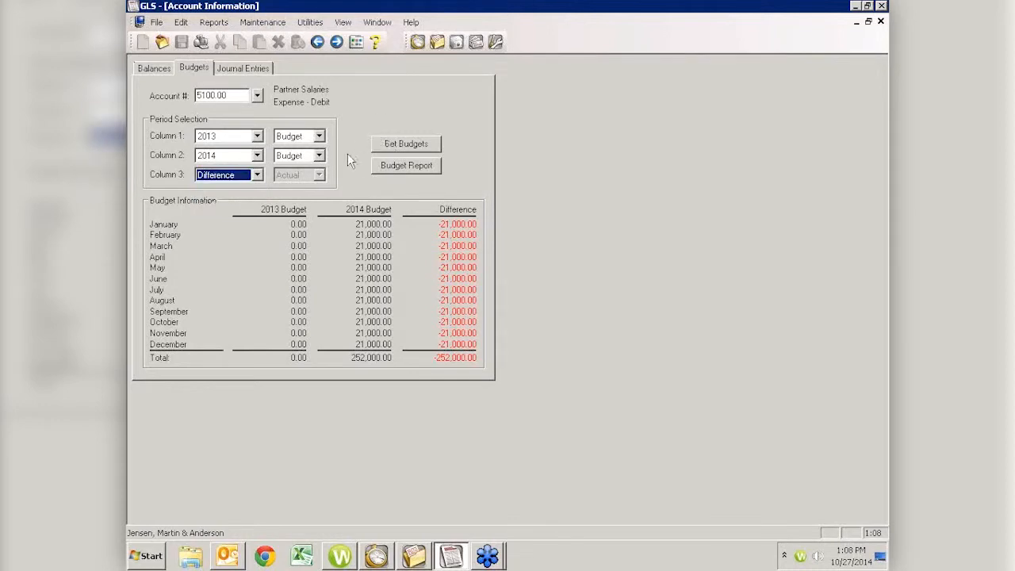
Step: Allocate a yearly amount of 100,000.00 across the 2014 monthly budget amounts for Partner Salaries
{"action": "left_click", "coordinate": [404, 145]}
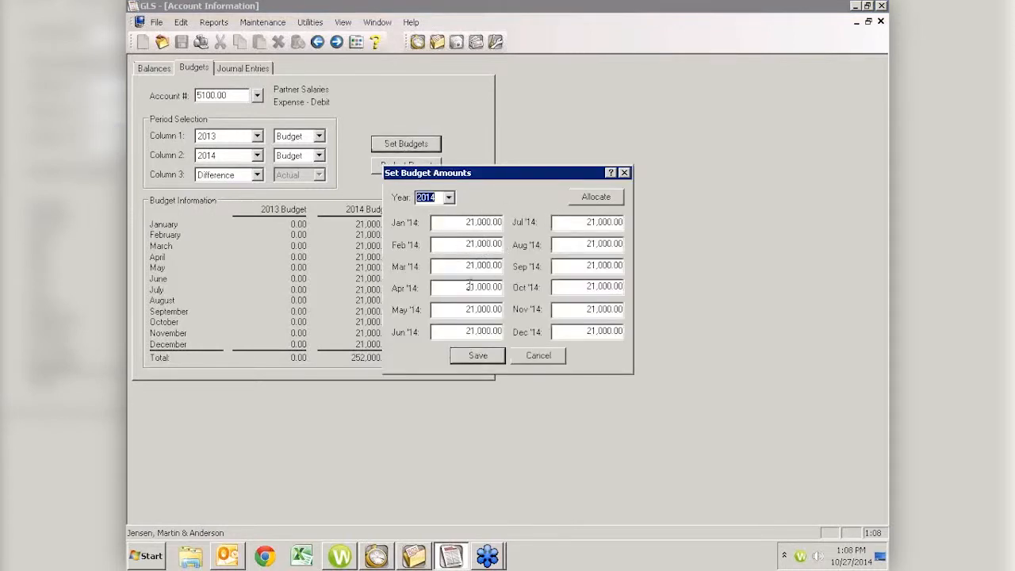
{"action": "left_click", "coordinate": [581, 199]}
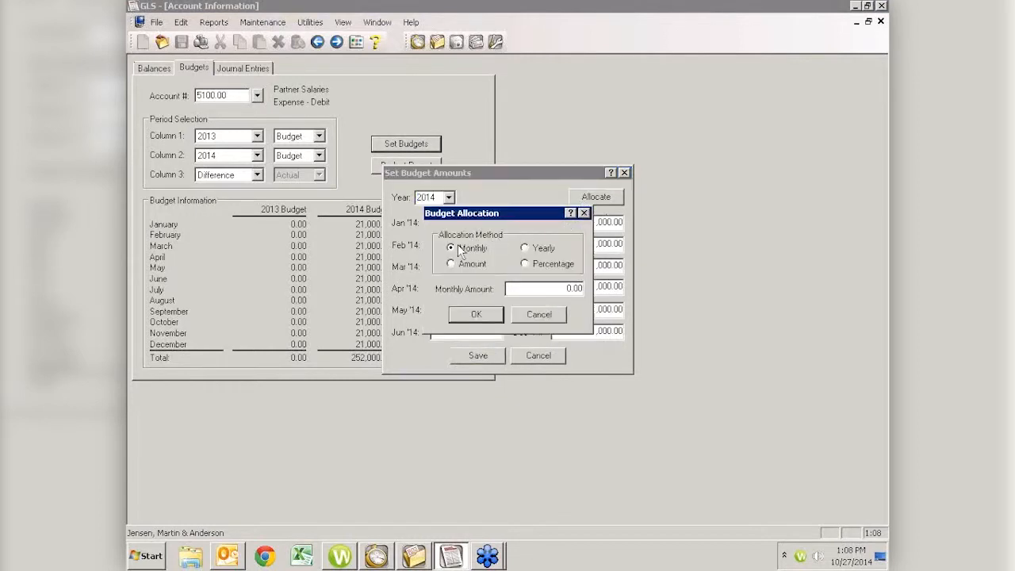
{"action": "left_click", "coordinate": [524, 249]}
{"action": "double_click", "coordinate": [570, 290]}
{"action": "type", "text": "1"}
{"action": "type", "text": "0,000"}
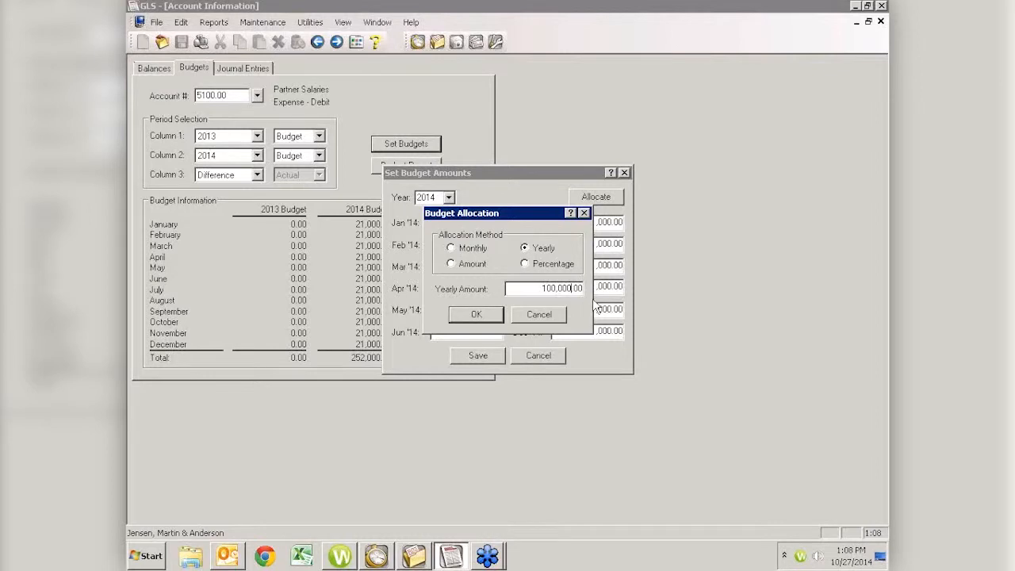
{"action": "left_click", "coordinate": [476, 314]}
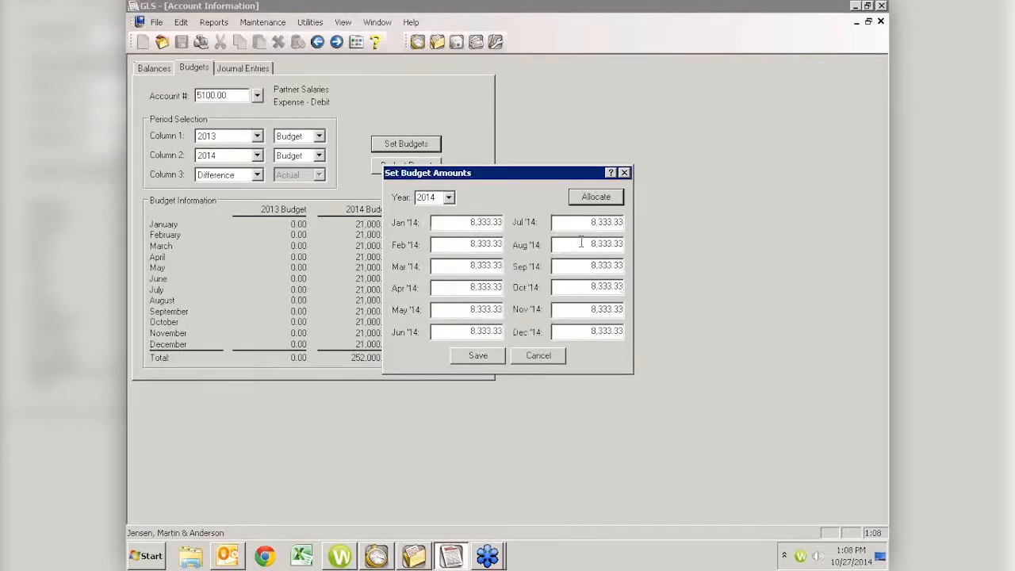
Step: Reopen and cancel the budget allocation, and close the budget amounts for 2014 without saving the changes
{"action": "left_click", "coordinate": [604, 198]}
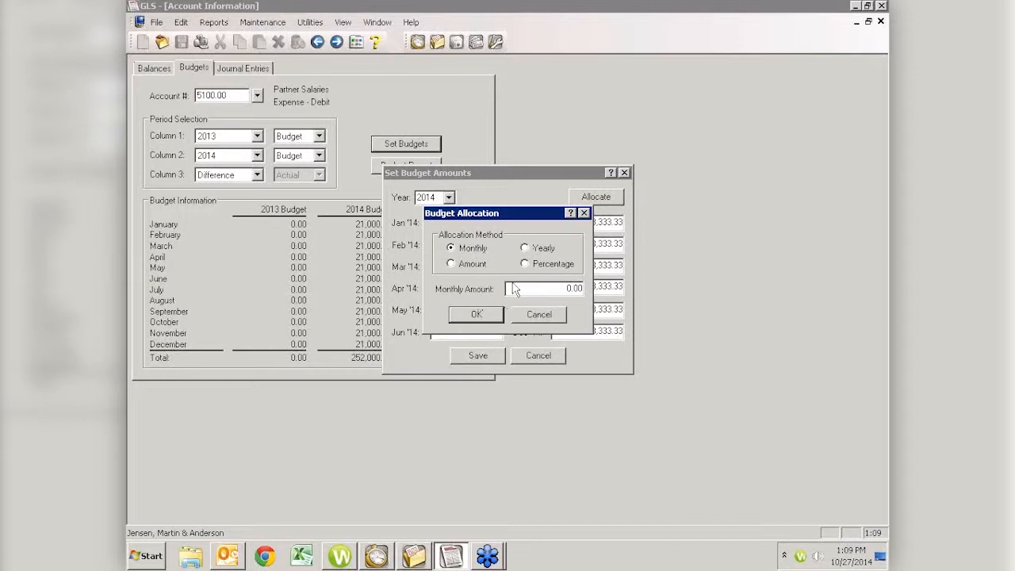
{"action": "left_click", "coordinate": [538, 311]}
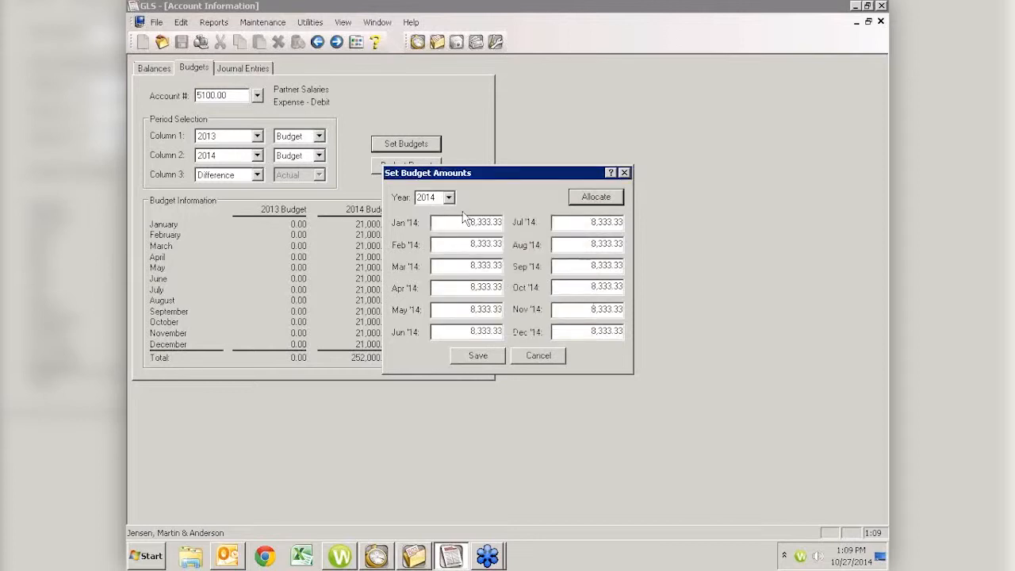
{"action": "left_click", "coordinate": [624, 173]}
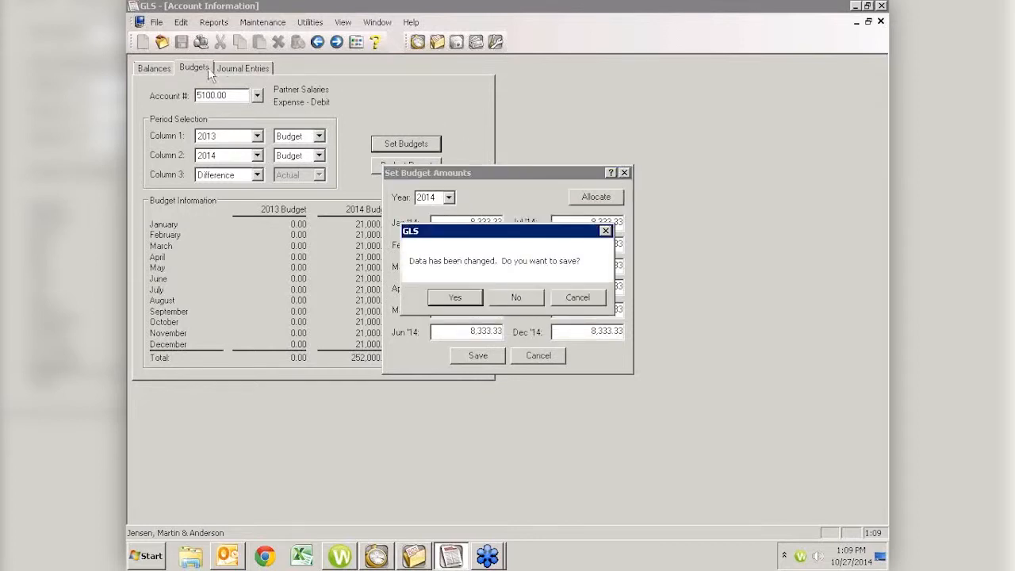
{"action": "left_click", "coordinate": [518, 299]}
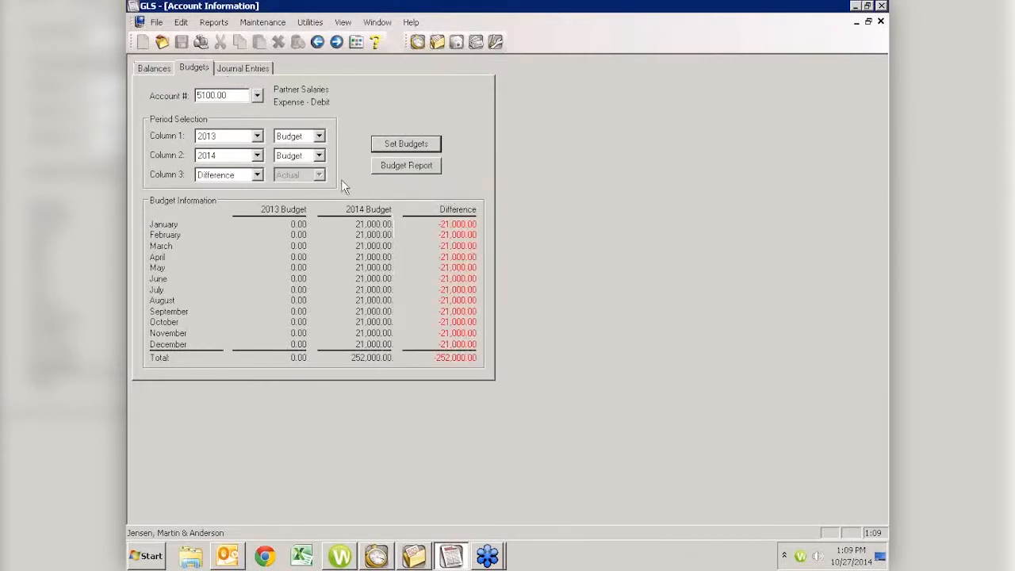
Step: Open the Budget Report from the account's budget view and review its account range and print options
{"action": "left_click", "coordinate": [403, 173]}
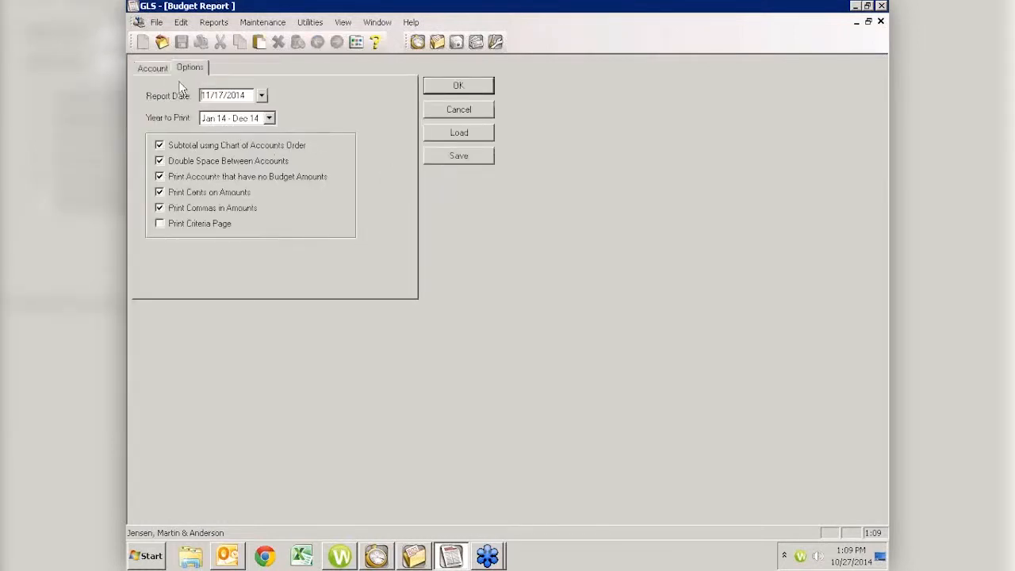
{"action": "left_click", "coordinate": [160, 68]}
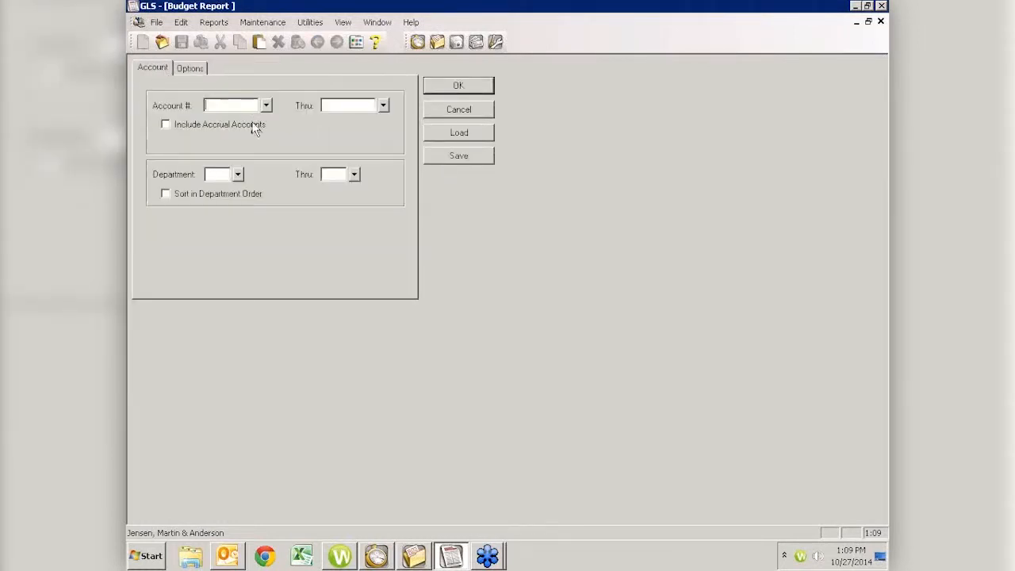
{"action": "left_click", "coordinate": [193, 66]}
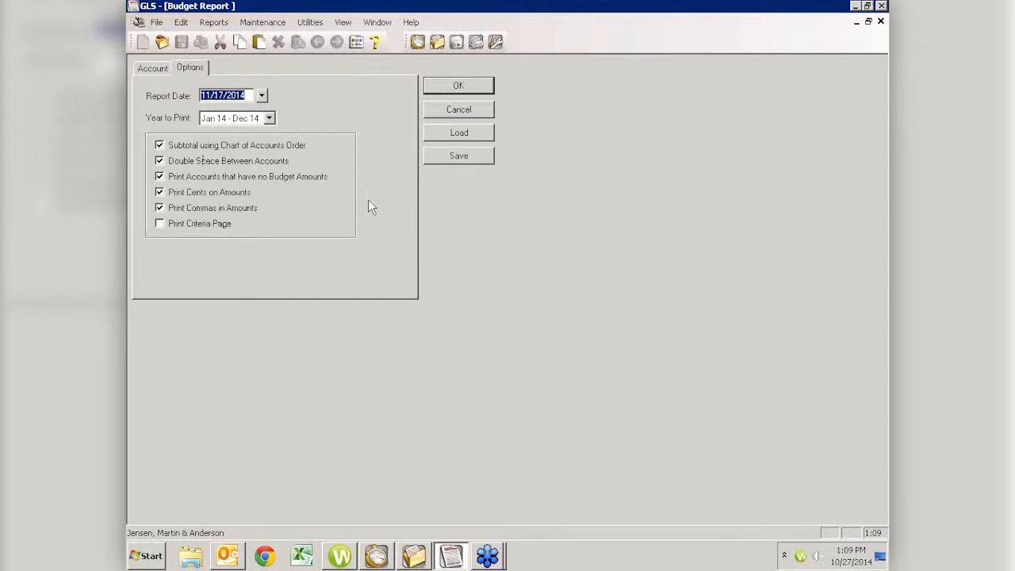
Step: Cancel the Budget Report and list the Partner Salaries journal entries for the Current Year
{"action": "left_click", "coordinate": [448, 111]}
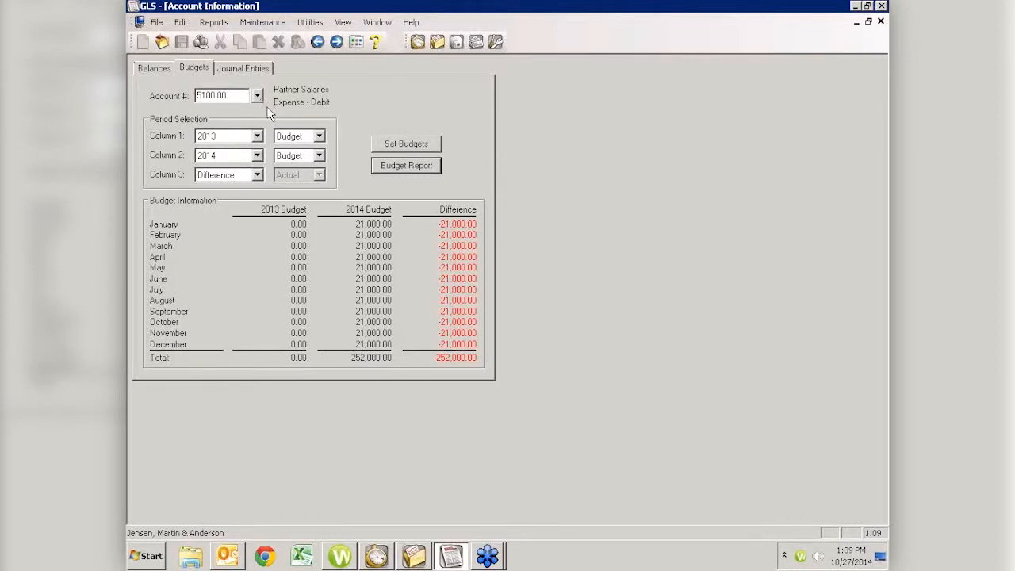
{"action": "left_click", "coordinate": [235, 67]}
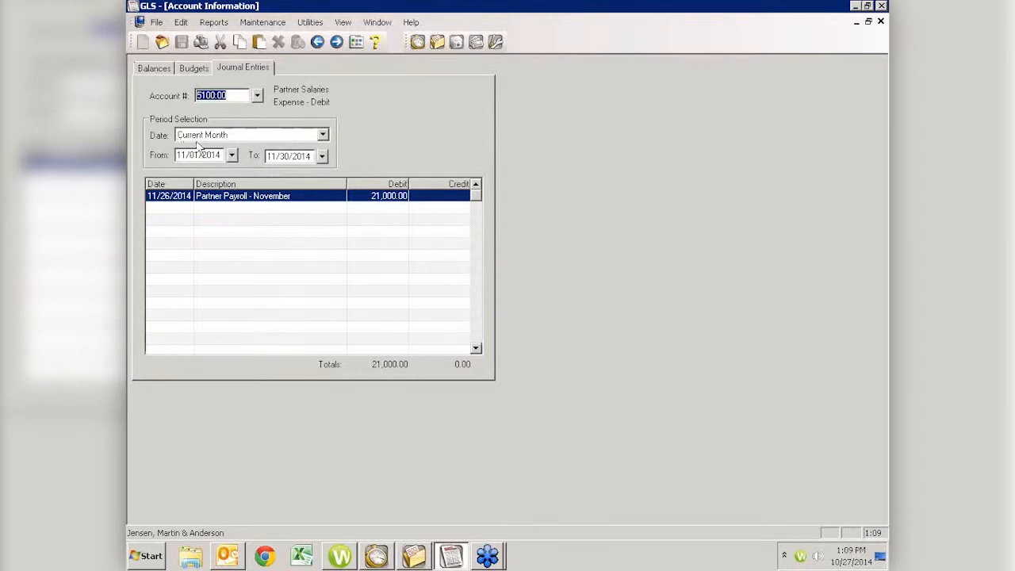
{"action": "left_click", "coordinate": [322, 135]}
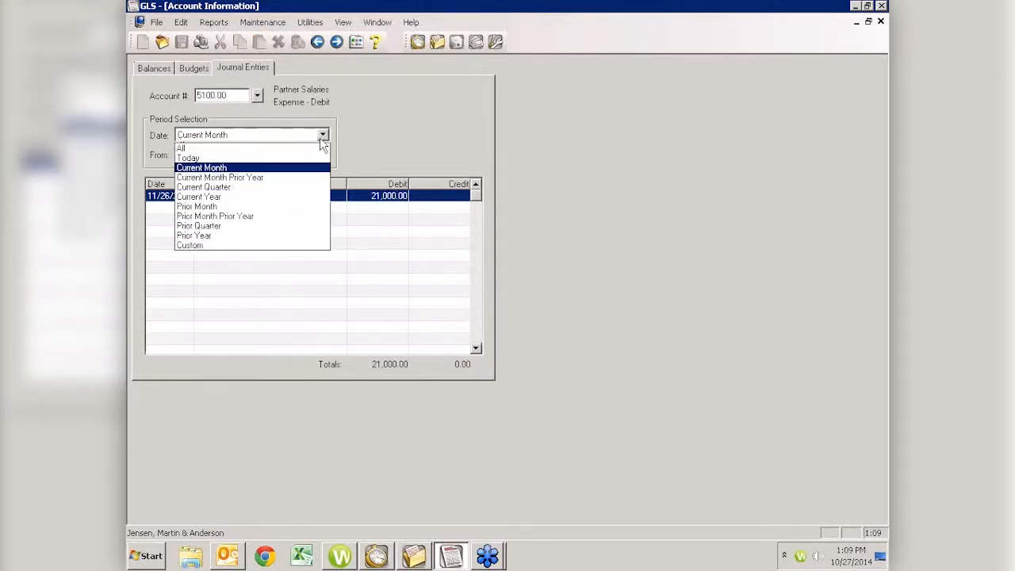
{"action": "left_click", "coordinate": [198, 197]}
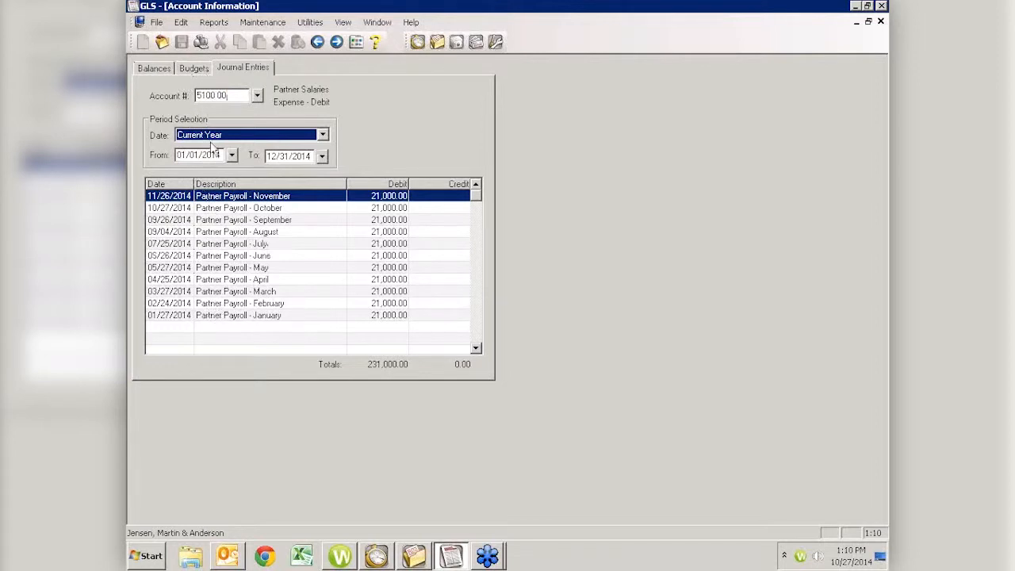
Step: View the full transaction behind the November Partner Payroll entry, and close it along with the account information
{"action": "double_click", "coordinate": [276, 196]}
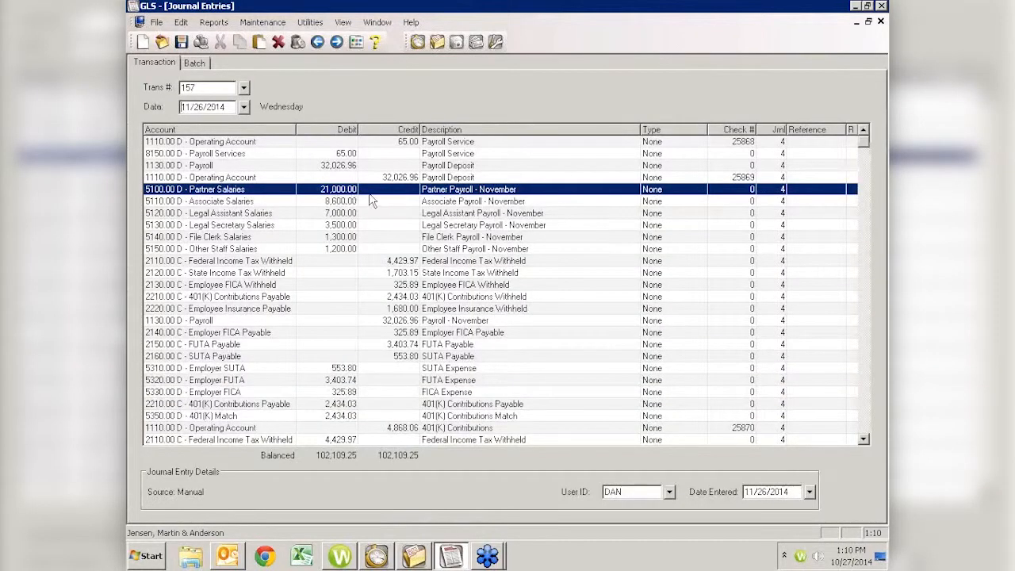
{"action": "left_click", "coordinate": [880, 21]}
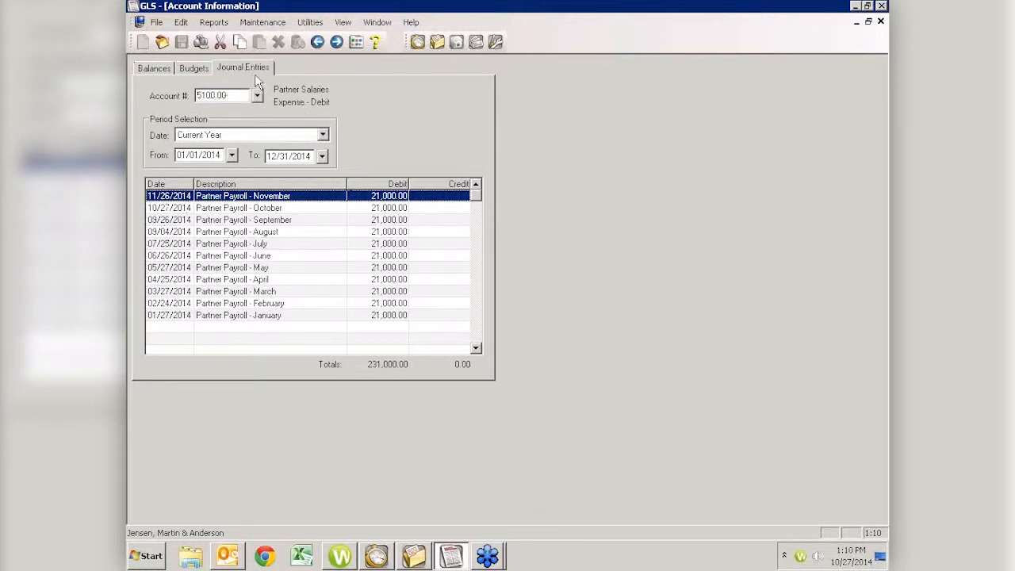
{"action": "left_click", "coordinate": [880, 22]}
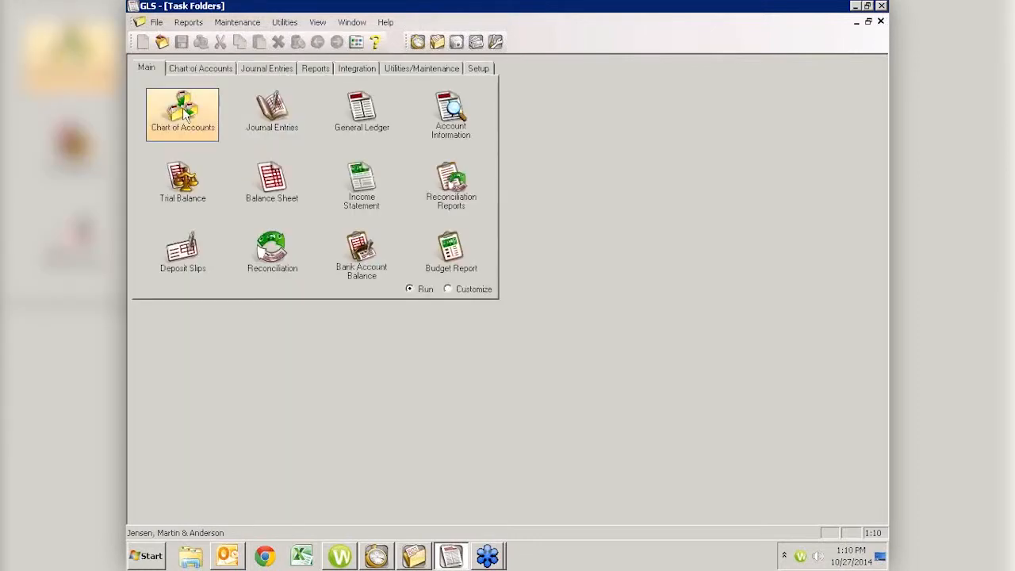
Step: Open the Auto Expense account's setup from the Chart of Accounts, check its report options, and cancel without saving
{"action": "left_click", "coordinate": [182, 103]}
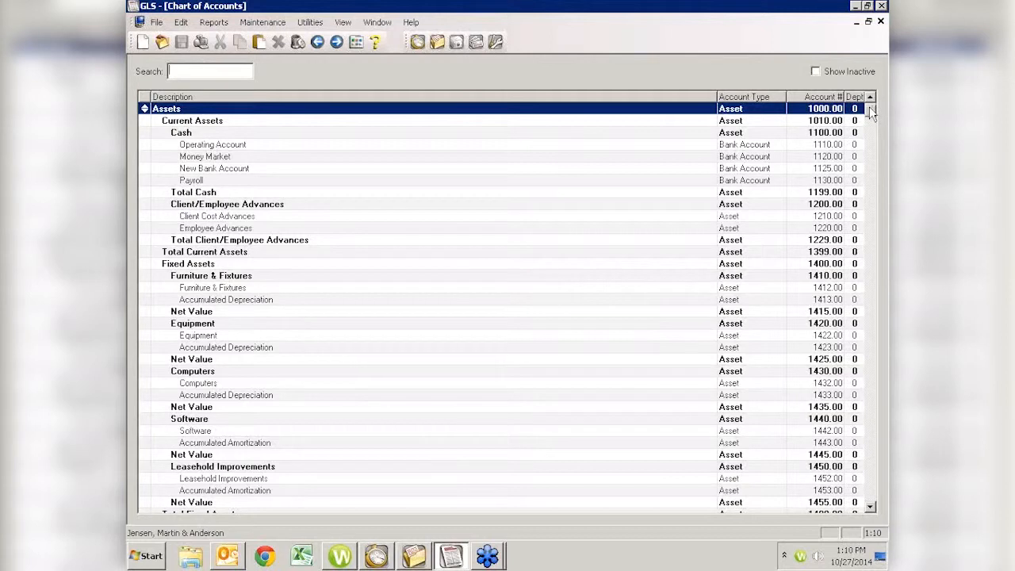
{"action": "left_click_drag", "start_coordinate": [869, 106], "coordinate": [847, 472]}
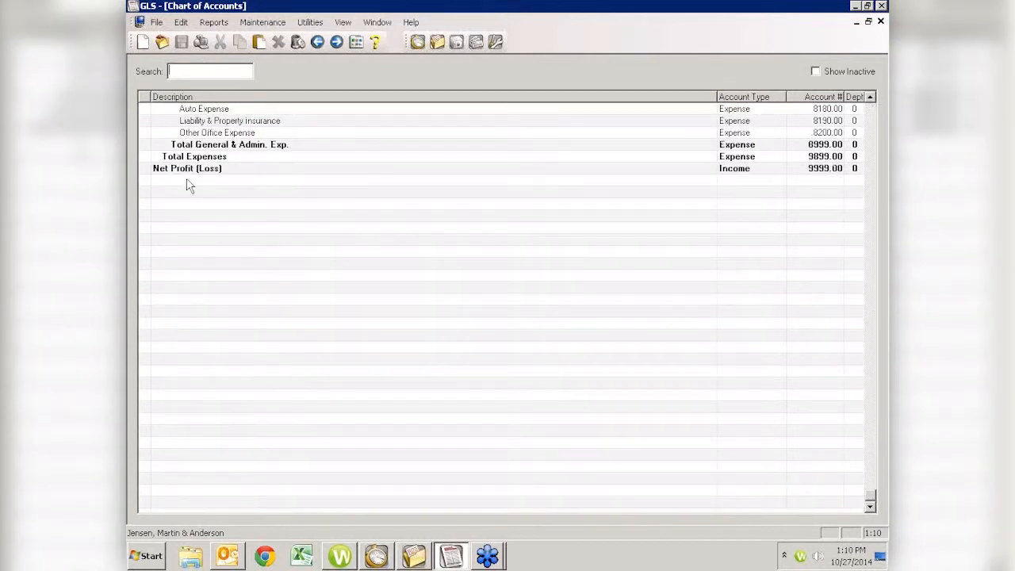
{"action": "left_click", "coordinate": [189, 111]}
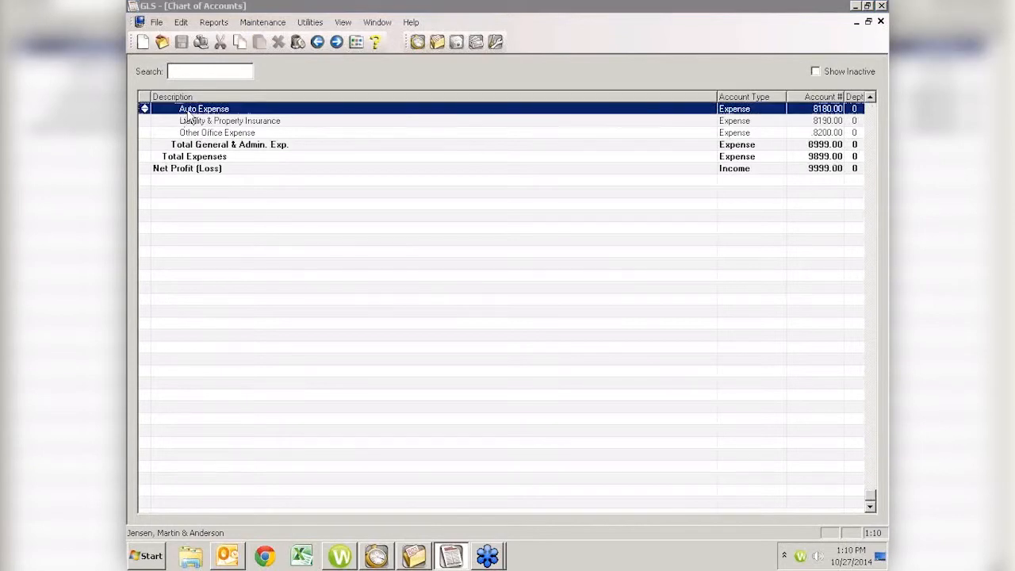
{"action": "double_click", "coordinate": [188, 115]}
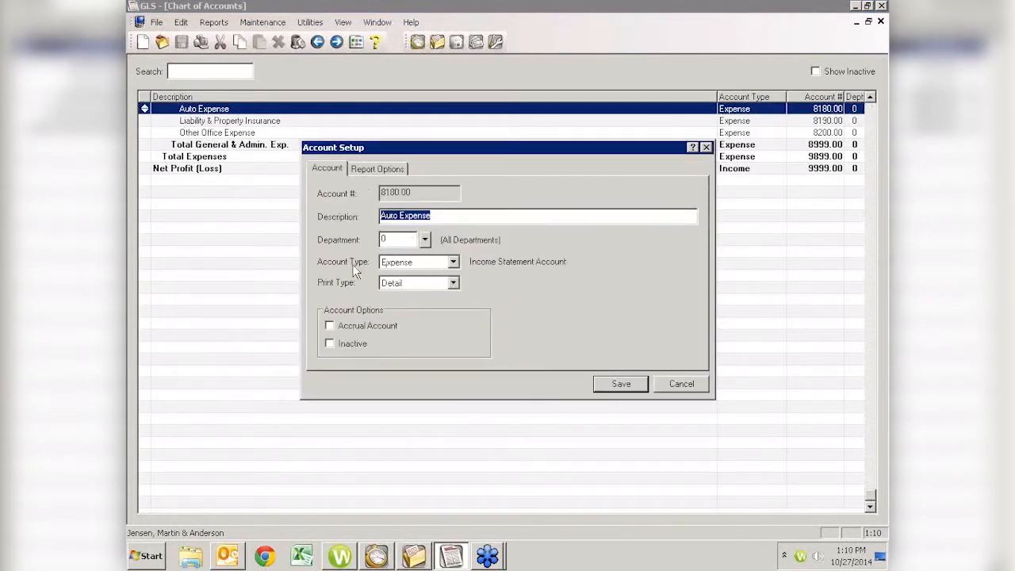
{"action": "left_click", "coordinate": [379, 167]}
{"action": "left_click", "coordinate": [685, 384]}
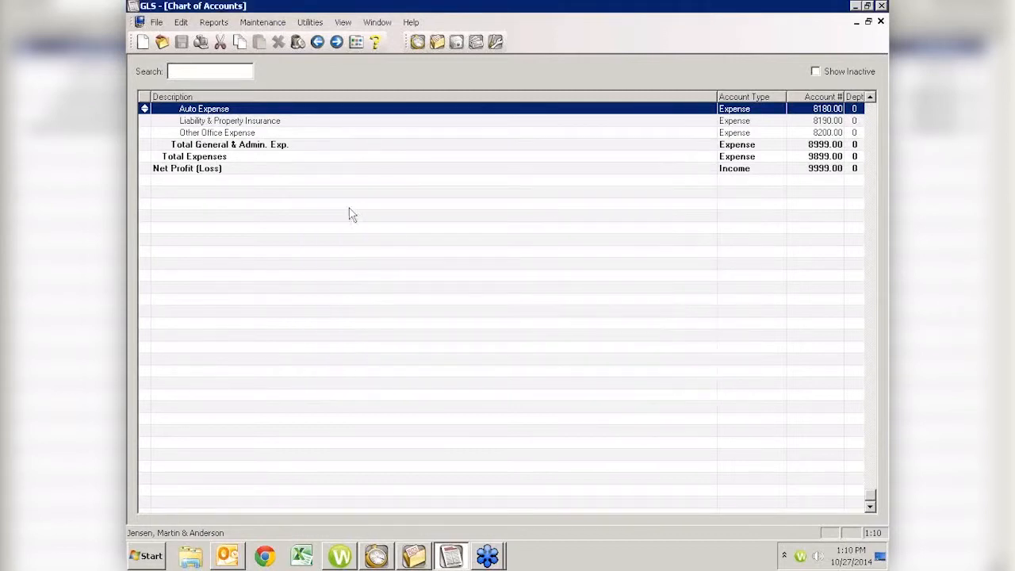
Step: Show the account information for Auto Expense from the Chart of Accounts and view its budget comparison
{"action": "right_click", "coordinate": [199, 109]}
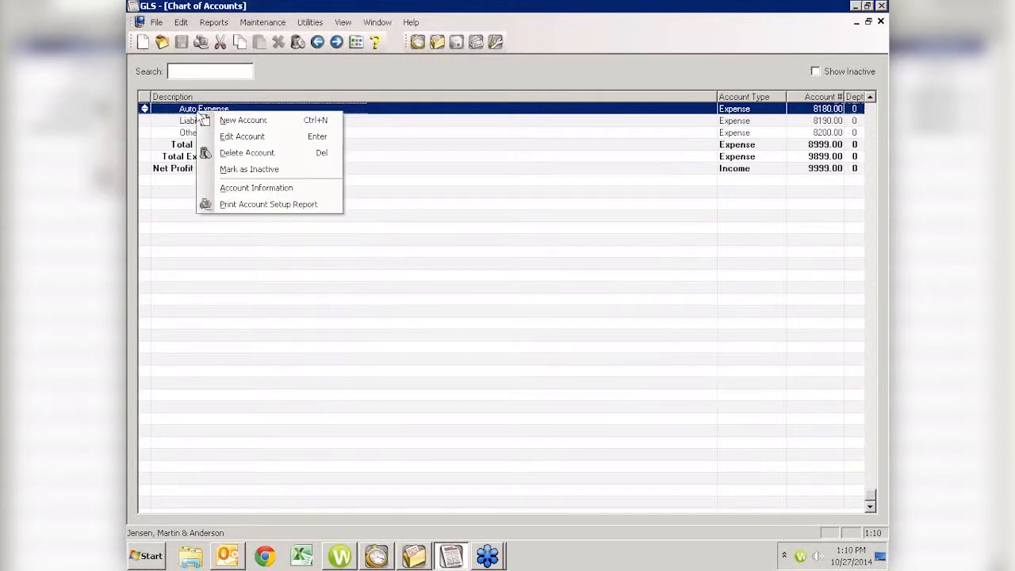
{"action": "left_click", "coordinate": [246, 189]}
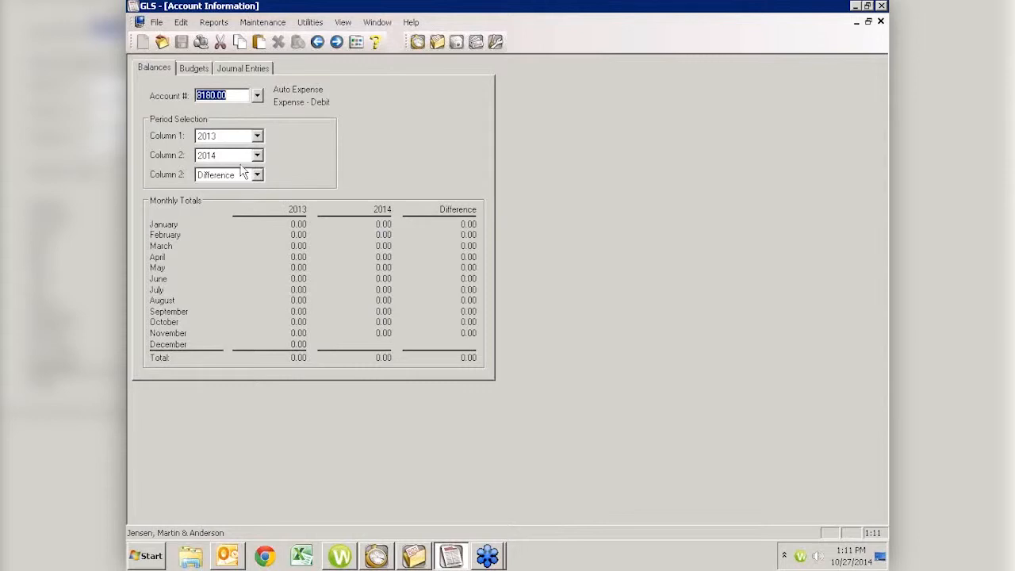
{"action": "left_click", "coordinate": [190, 70]}
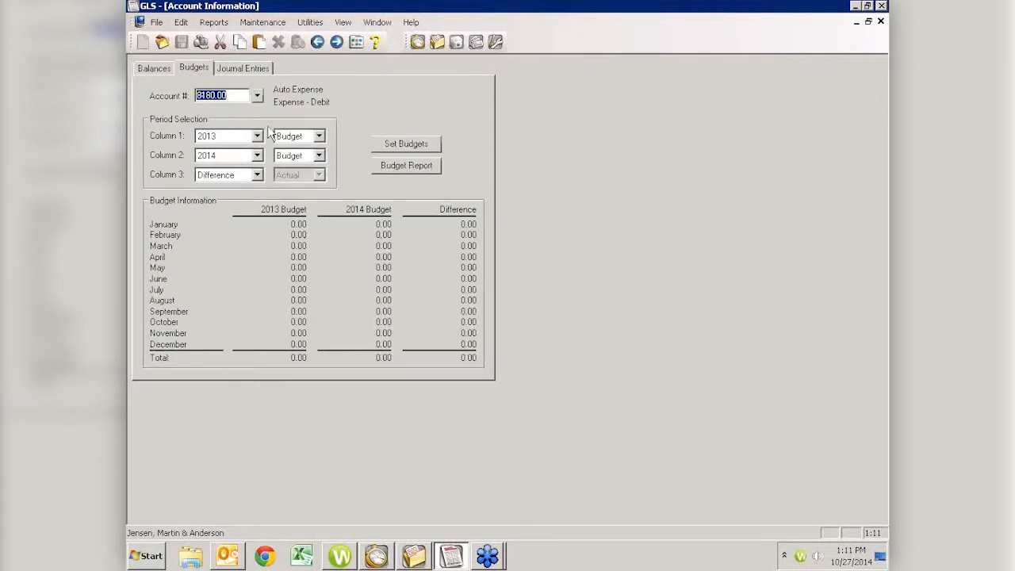
Step: Try to set budget amounts for Auto Expense, and close its account information and the Chart of Accounts
{"action": "left_click", "coordinate": [391, 143]}
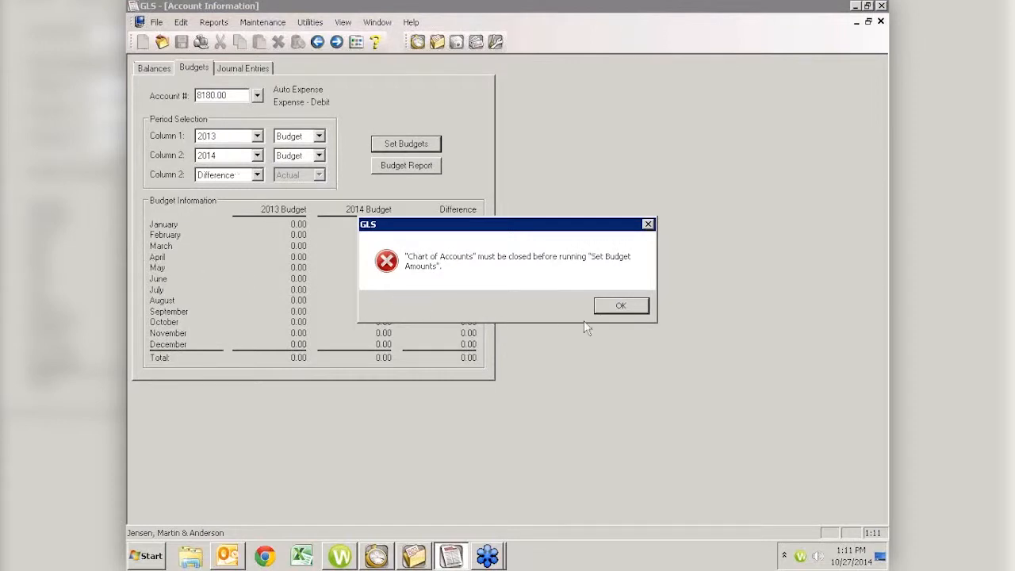
{"action": "left_click", "coordinate": [620, 307]}
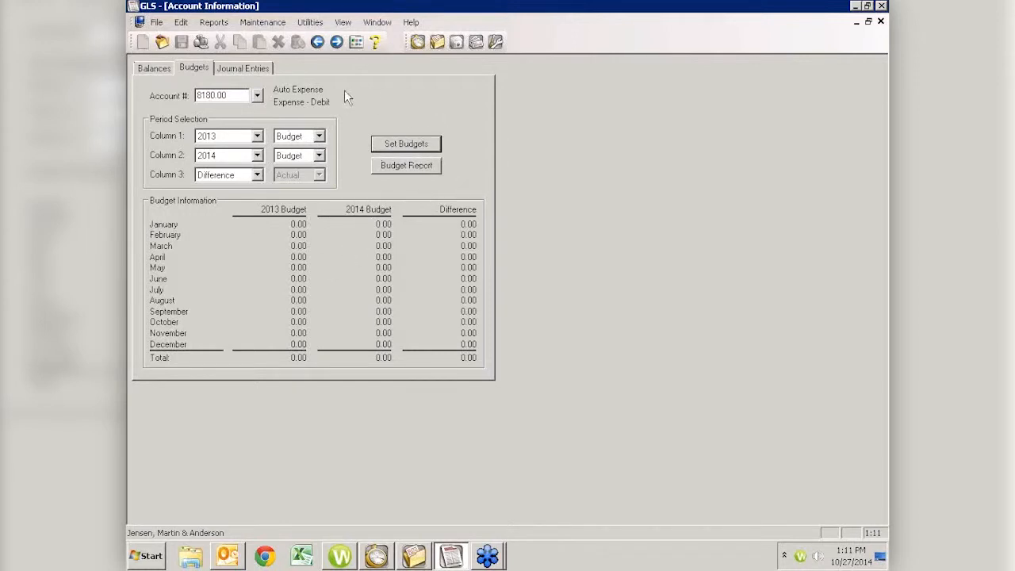
{"action": "left_click", "coordinate": [880, 21]}
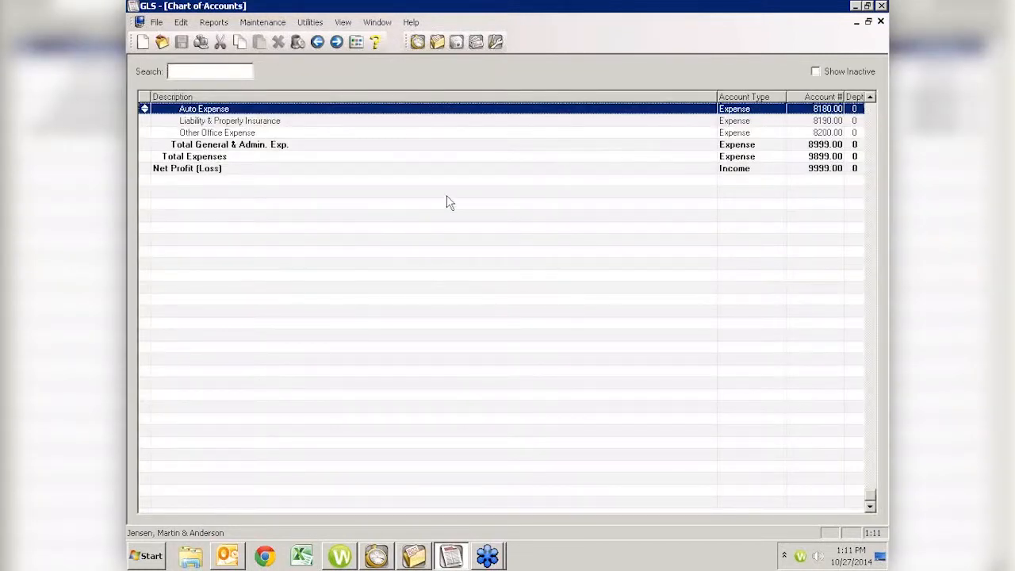
{"action": "left_click", "coordinate": [880, 21]}
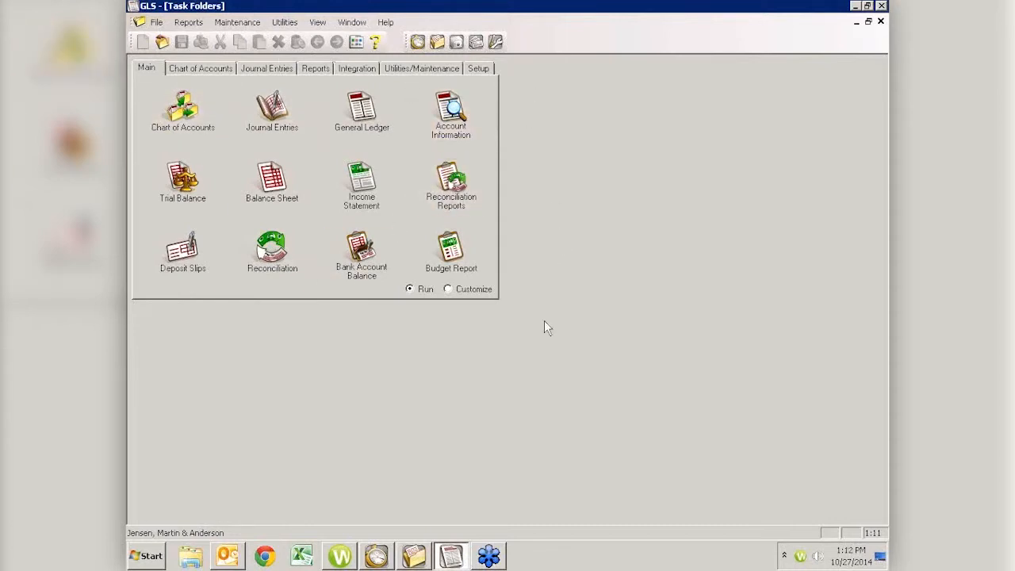
Step: Switch to Tabs3 billing, look over the available transaction reports, and return to the main task folder
{"action": "left_click", "coordinate": [378, 557]}
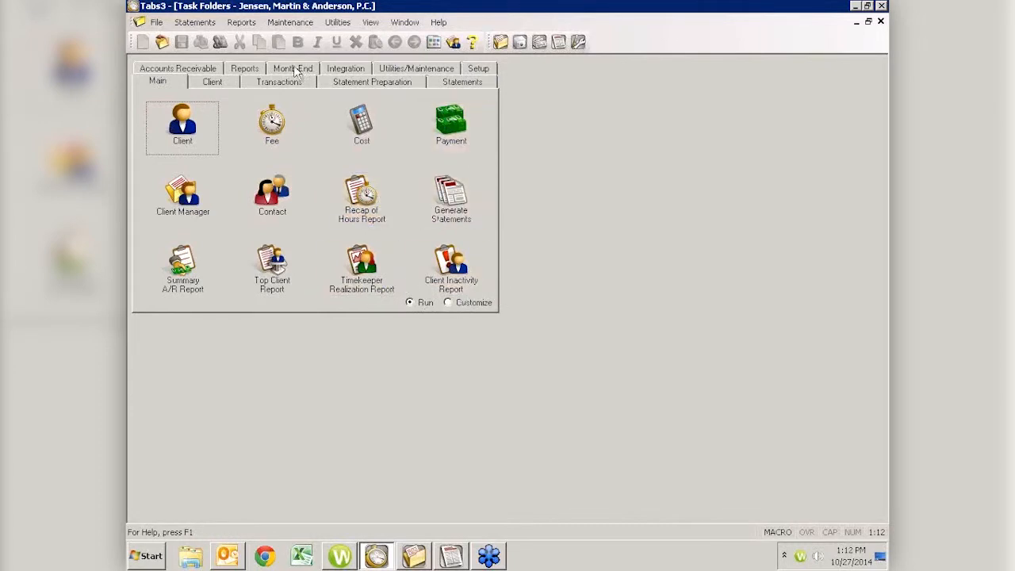
{"action": "left_click", "coordinate": [254, 71]}
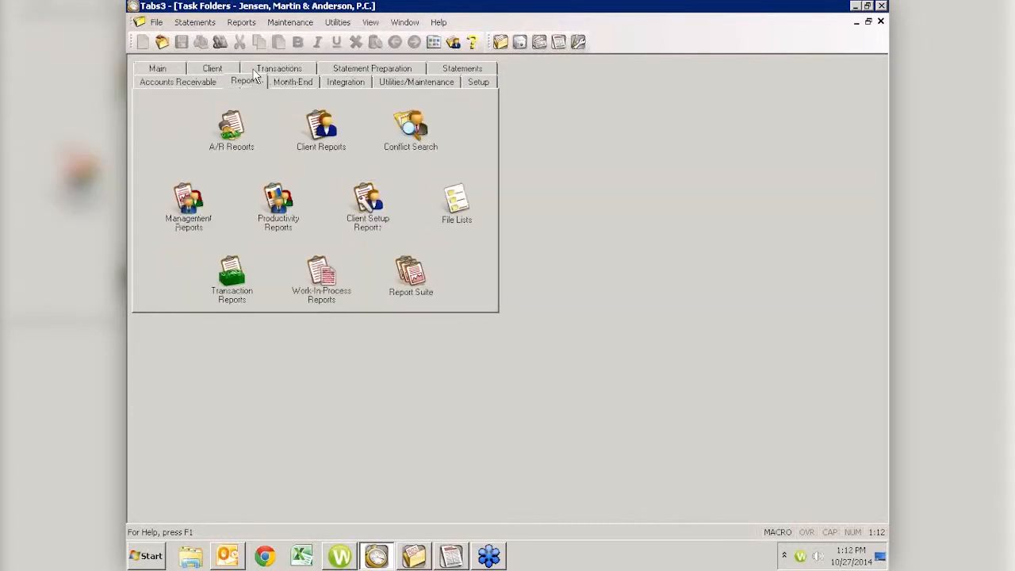
{"action": "left_click", "coordinate": [236, 276]}
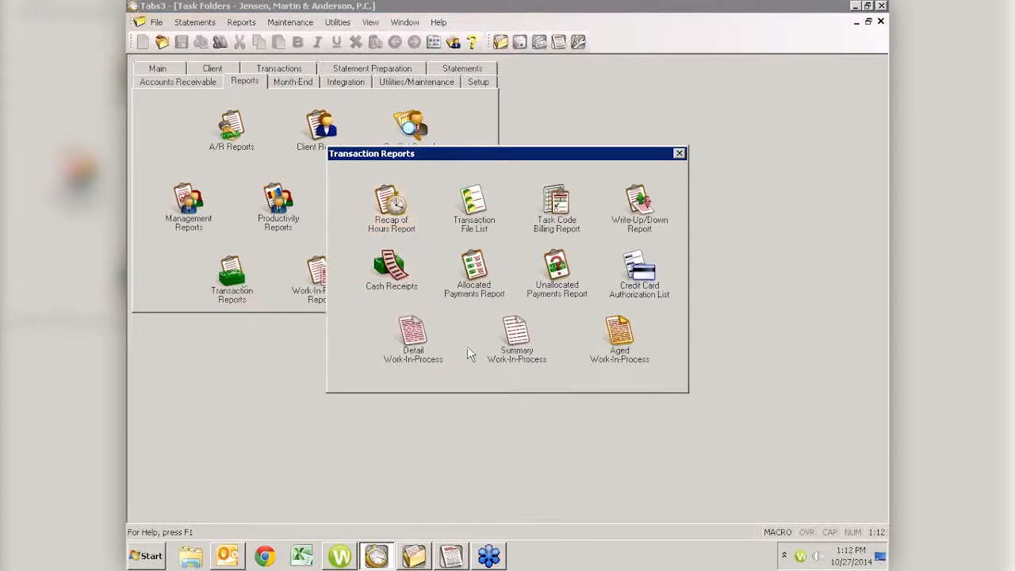
{"action": "key", "text": "Escape"}
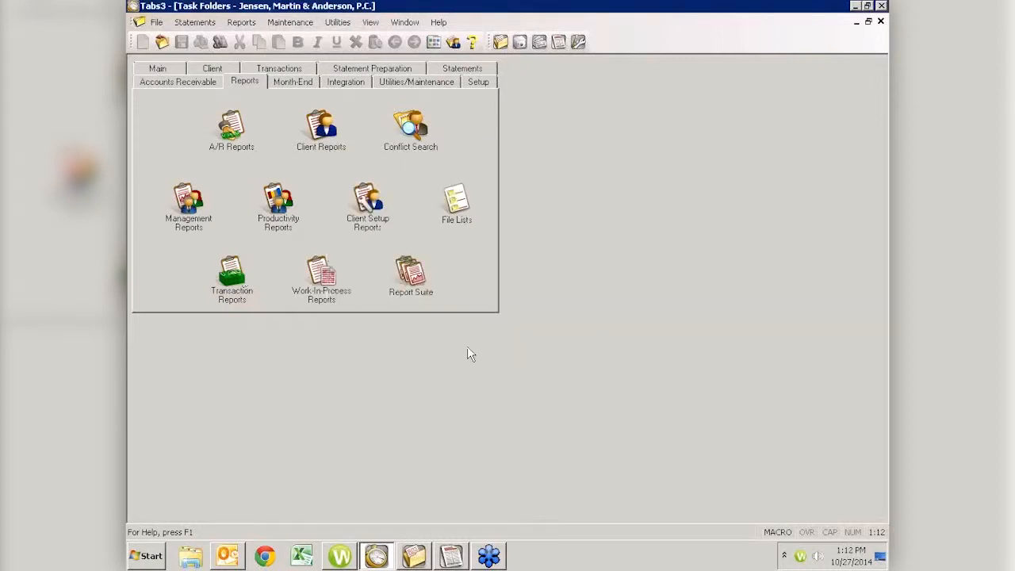
{"action": "left_click", "coordinate": [165, 70]}
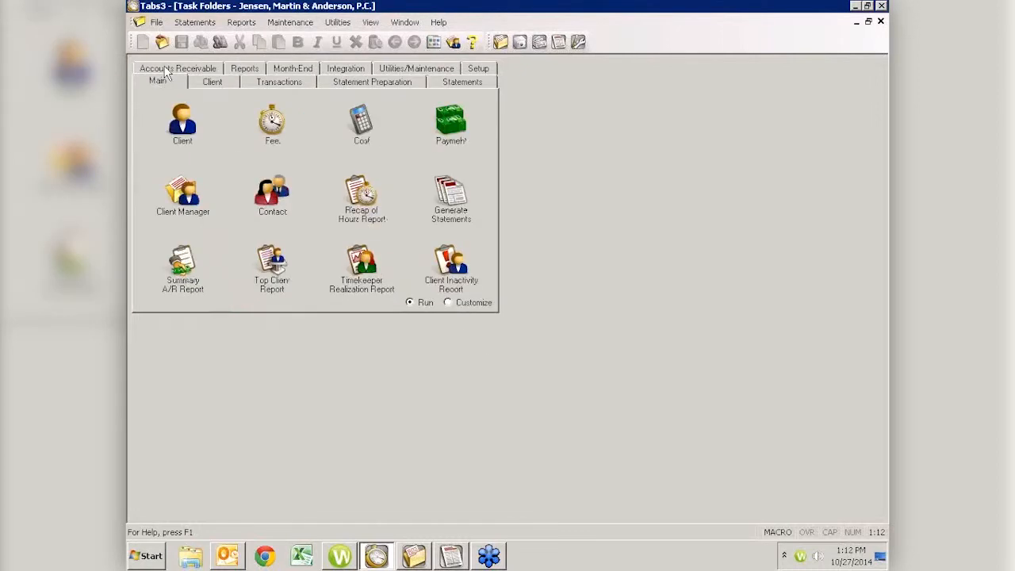
Step: Preview the Recap of Hours Report for 11/01/2014 through 11/30/2014, starting each timekeeper on a new page
{"action": "left_click", "coordinate": [360, 200]}
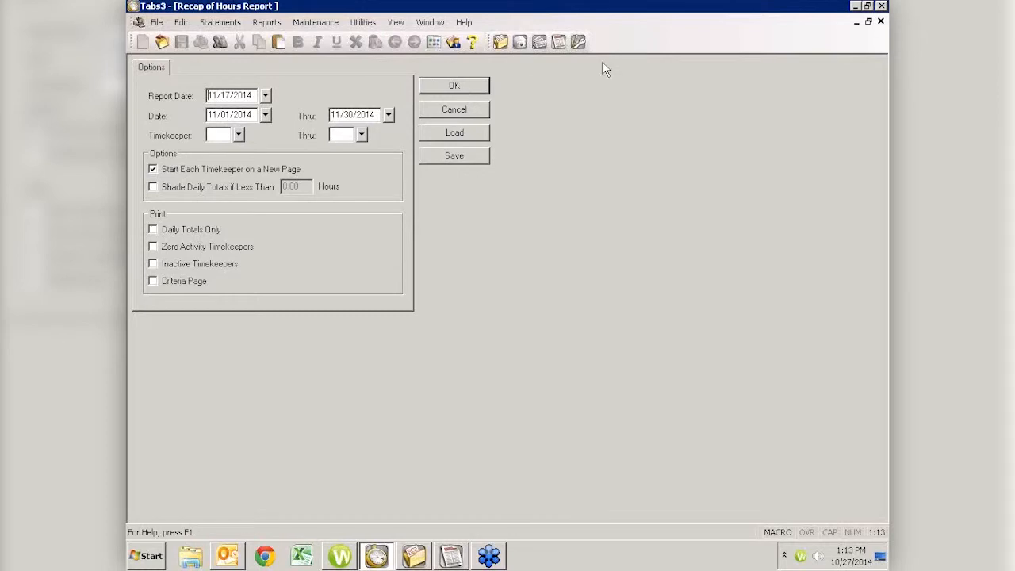
{"action": "left_click", "coordinate": [671, 30]}
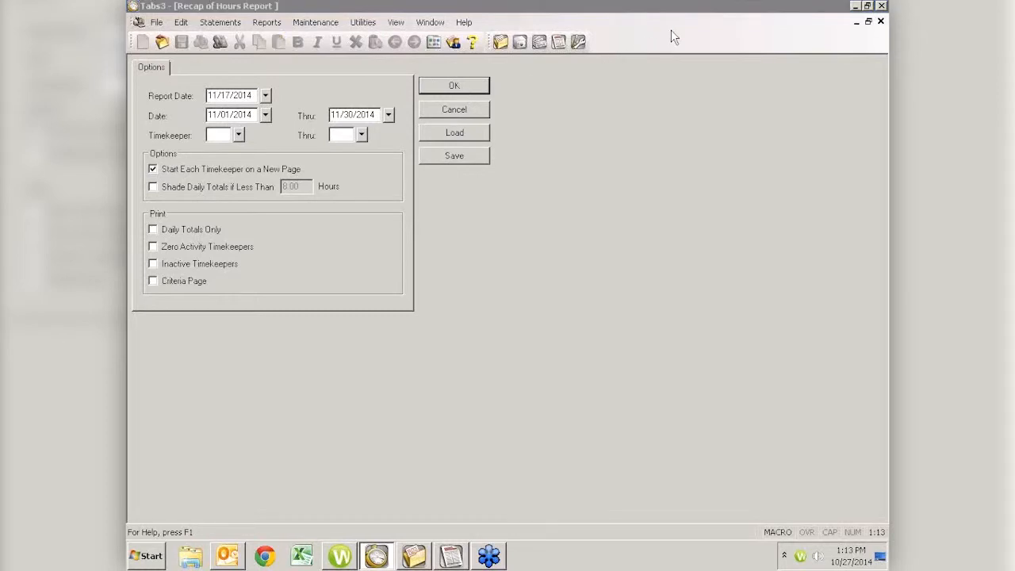
{"action": "left_click", "coordinate": [457, 86]}
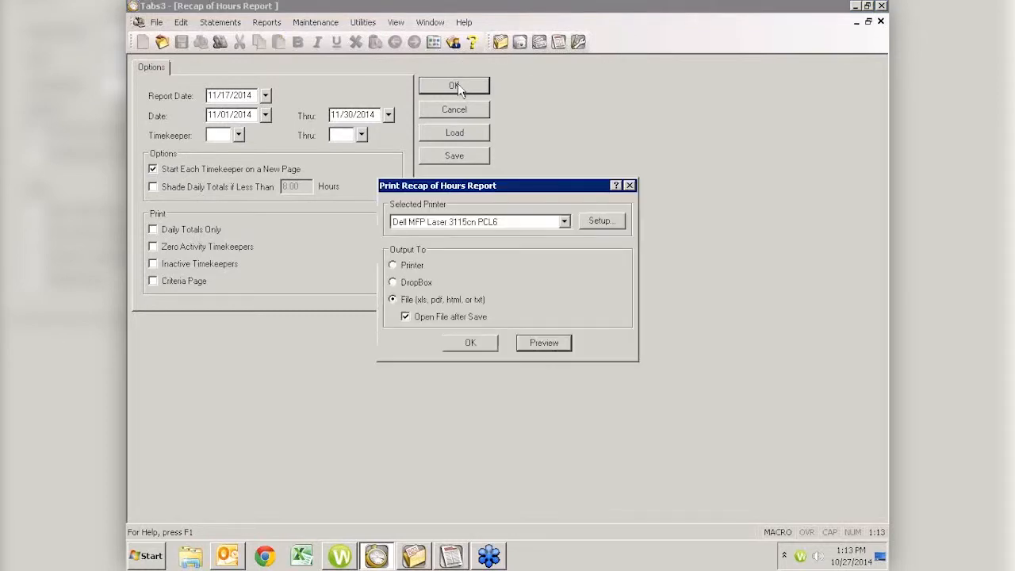
{"action": "left_click", "coordinate": [546, 345]}
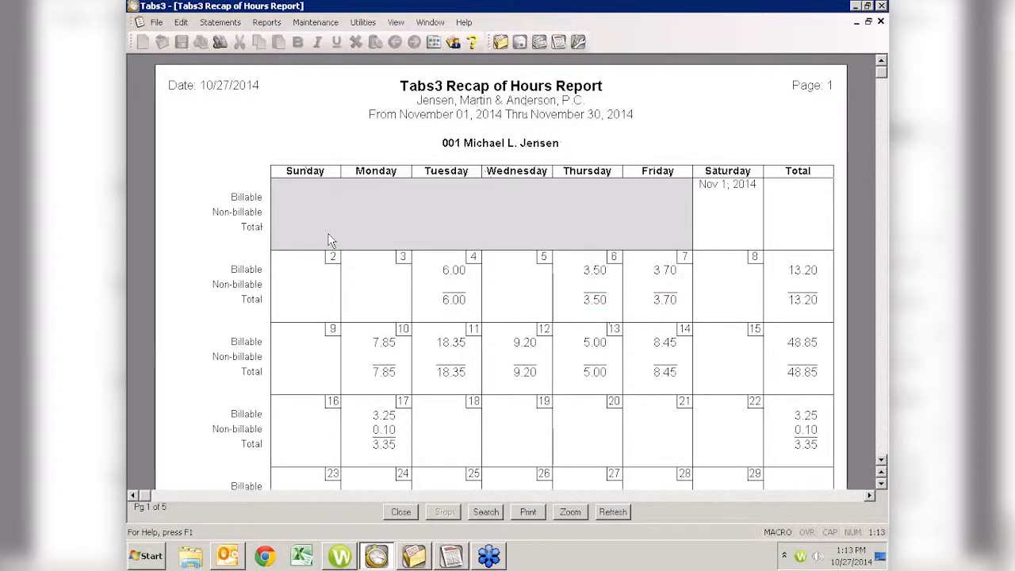
Step: Examine the first timekeeper's daily billable and non-billable hours, weekly totals and grand totals, and where the next timekeeper's page starts
{"action": "scroll", "coordinate": [328, 241], "scroll_direction": "down", "scroll_amount": 1}
{"action": "scroll", "coordinate": [330, 240], "scroll_direction": "down", "scroll_amount": 1}
{"action": "scroll", "coordinate": [331, 240], "scroll_direction": "down", "scroll_amount": 2}
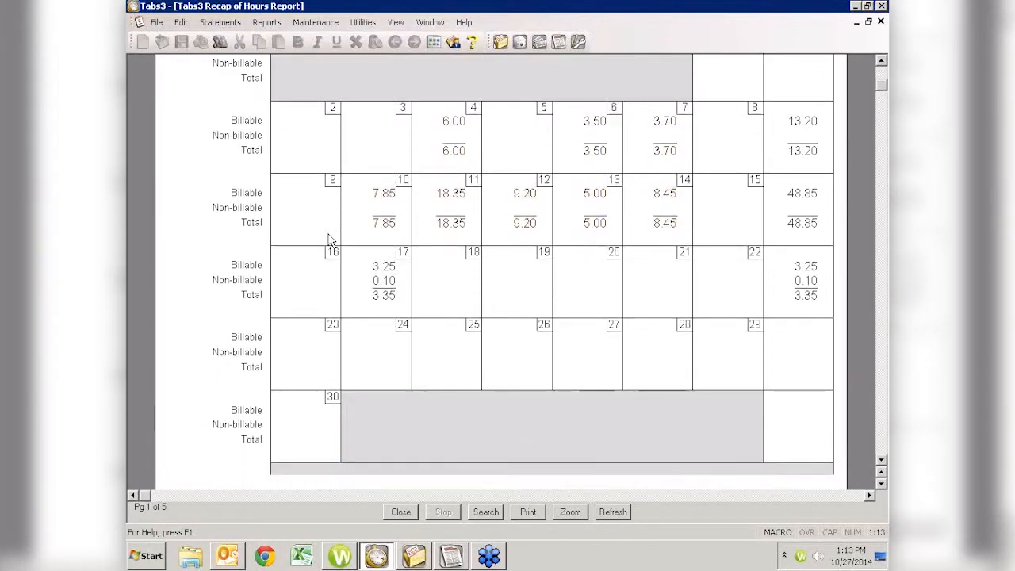
{"action": "scroll", "coordinate": [331, 240], "scroll_direction": "down", "scroll_amount": 2}
{"action": "scroll", "coordinate": [332, 240], "scroll_direction": "down", "scroll_amount": 5}
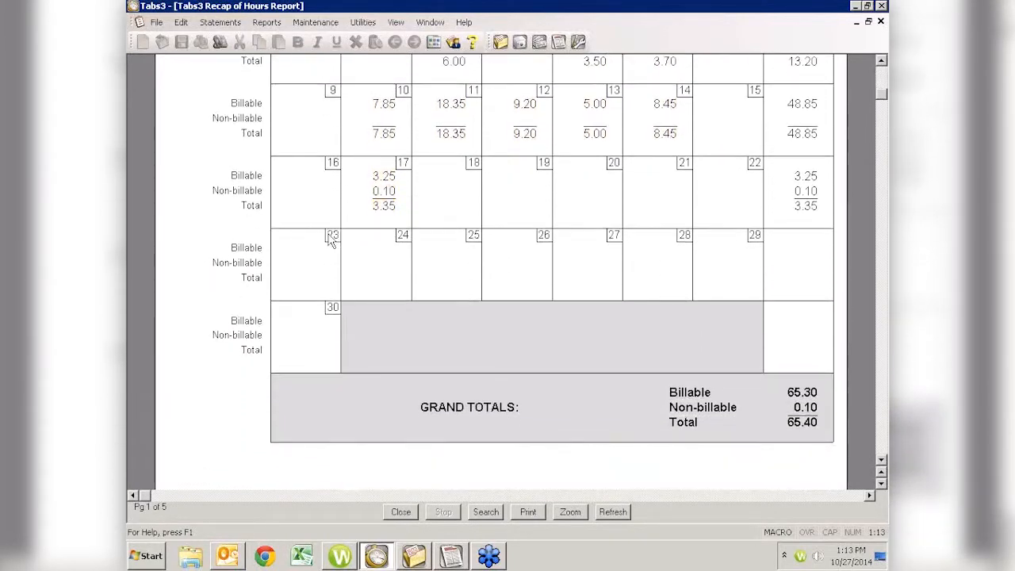
{"action": "scroll", "coordinate": [332, 240], "scroll_direction": "down", "scroll_amount": 9}
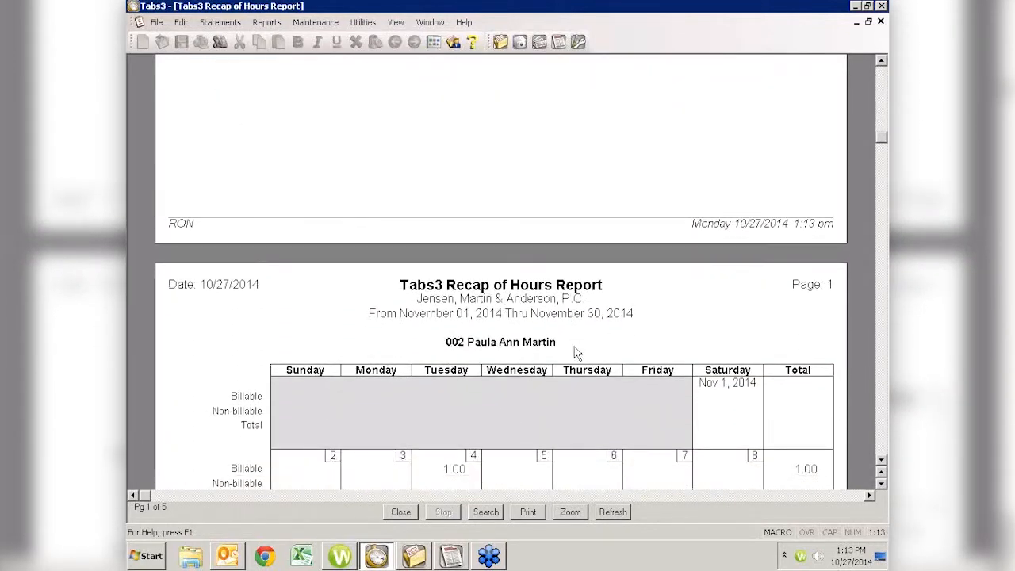
{"action": "scroll", "coordinate": [576, 354], "scroll_direction": "up", "scroll_amount": 6}
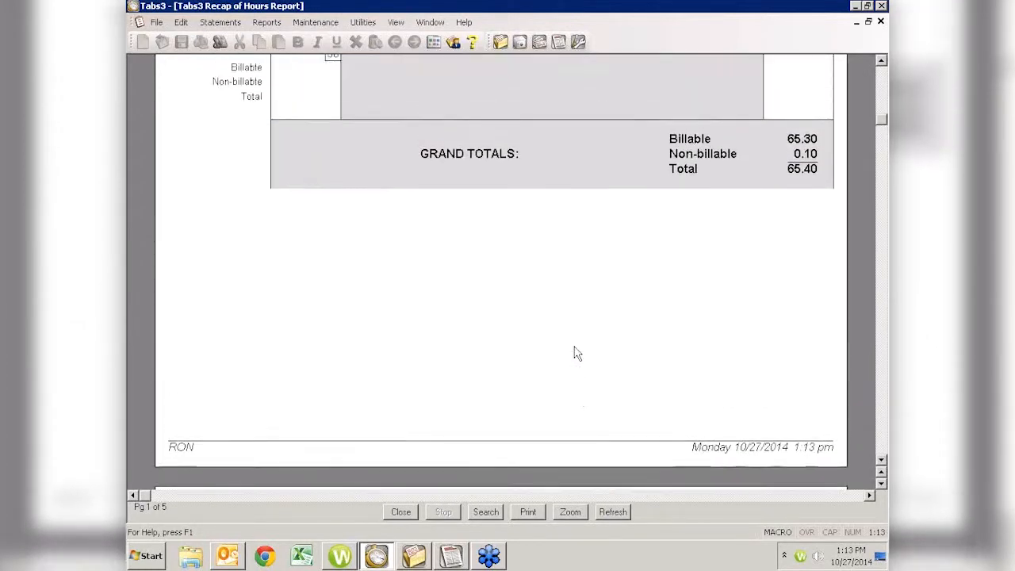
{"action": "scroll", "coordinate": [576, 354], "scroll_direction": "up", "scroll_amount": 9}
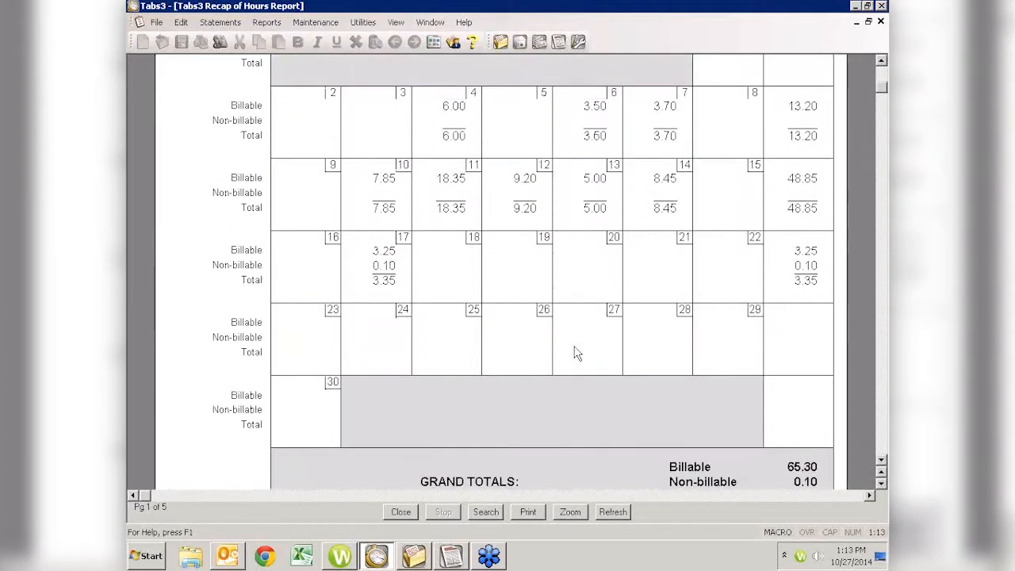
{"action": "scroll", "coordinate": [577, 354], "scroll_direction": "up", "scroll_amount": 2}
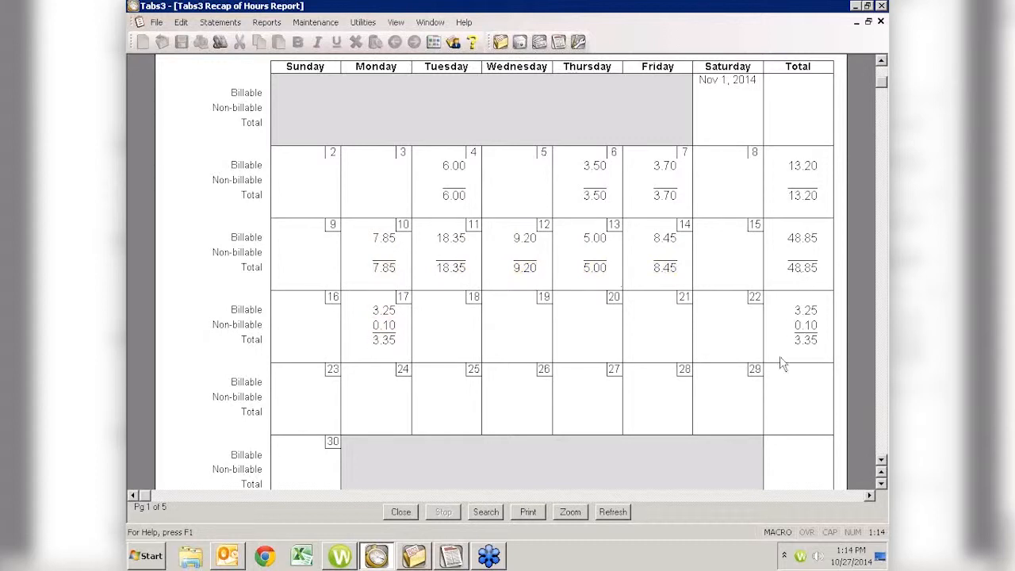
{"action": "scroll", "coordinate": [777, 362], "scroll_direction": "down", "scroll_amount": 3}
{"action": "scroll", "coordinate": [777, 362], "scroll_direction": "down", "scroll_amount": 1}
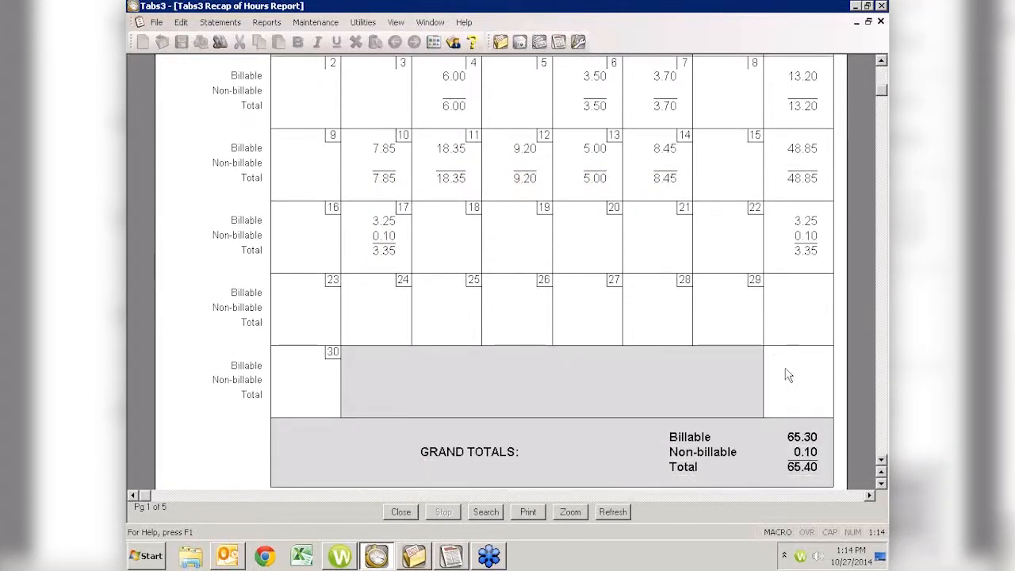
Step: View the fee transactions behind the first timekeeper's November 12 billable hours, and return to the report preview
{"action": "scroll", "coordinate": [787, 375], "scroll_direction": "down", "scroll_amount": 3}
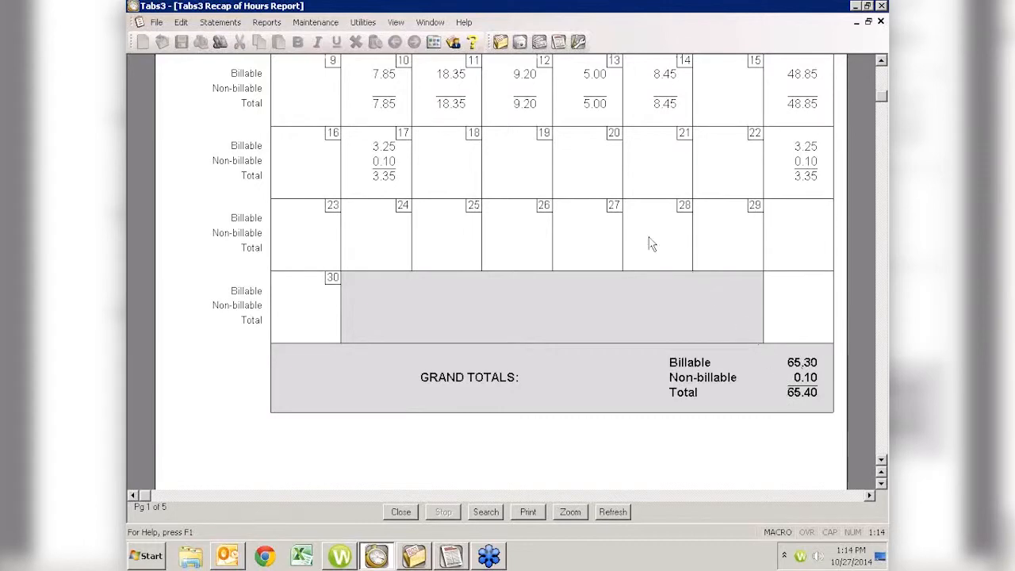
{"action": "scroll", "coordinate": [623, 208], "scroll_direction": "up", "scroll_amount": 3}
{"action": "scroll", "coordinate": [624, 208], "scroll_direction": "up", "scroll_amount": 2}
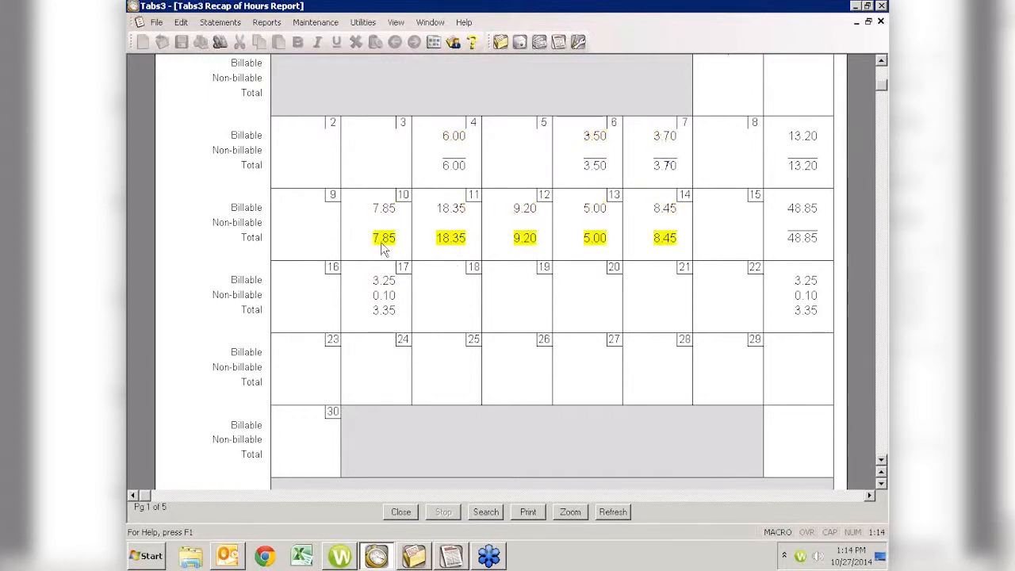
{"action": "left_click", "coordinate": [527, 212]}
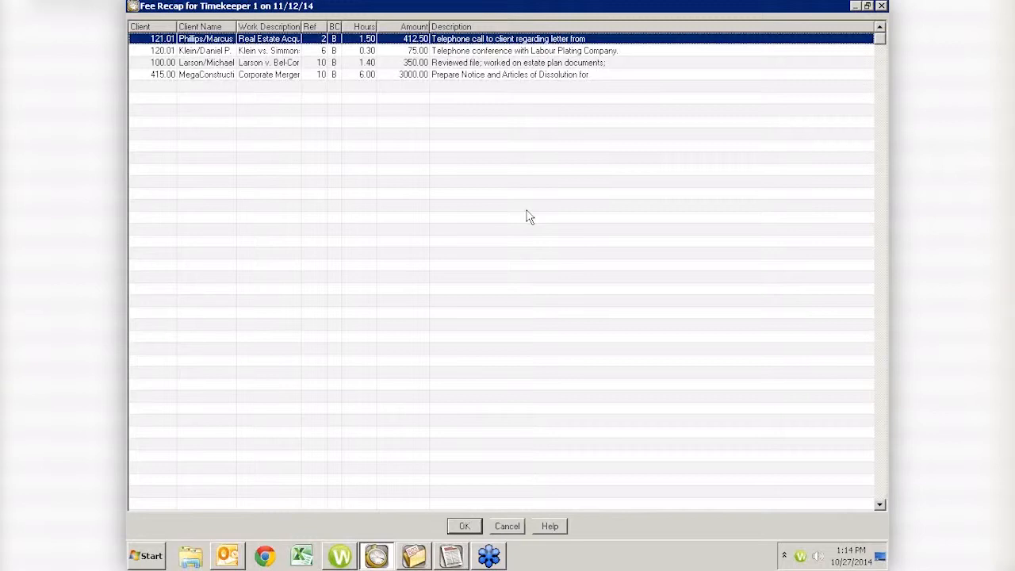
{"action": "key", "text": "Escape"}
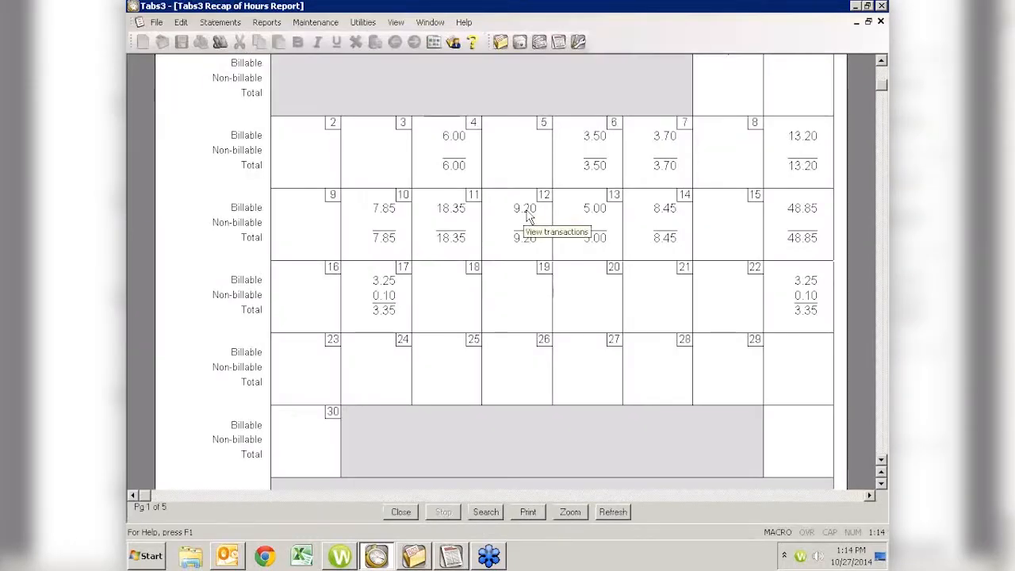
Step: View the fee transactions behind the November 17 non-billable hours and those behind that day's total hours
{"action": "left_click", "coordinate": [388, 302]}
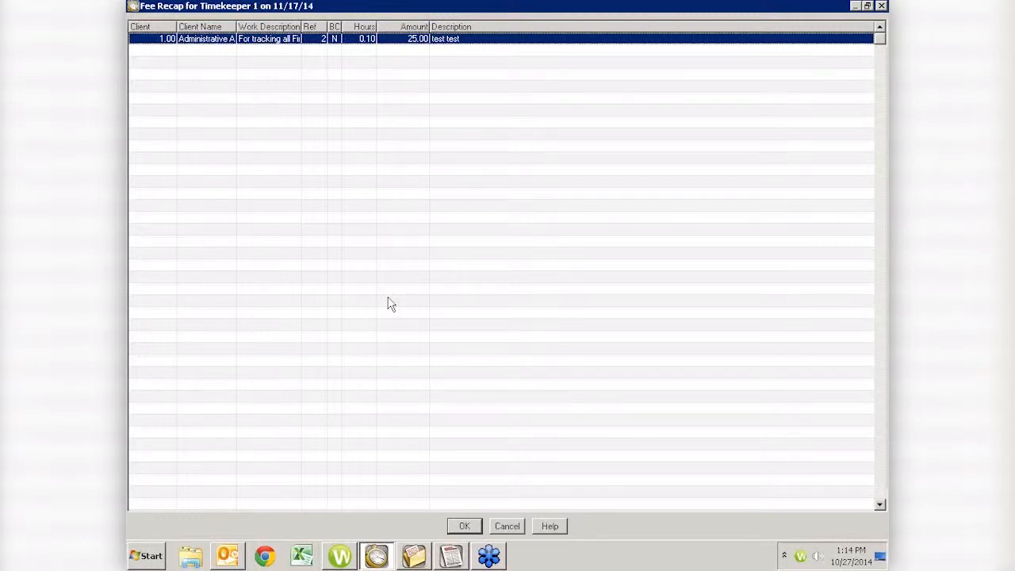
{"action": "key", "text": "Escape"}
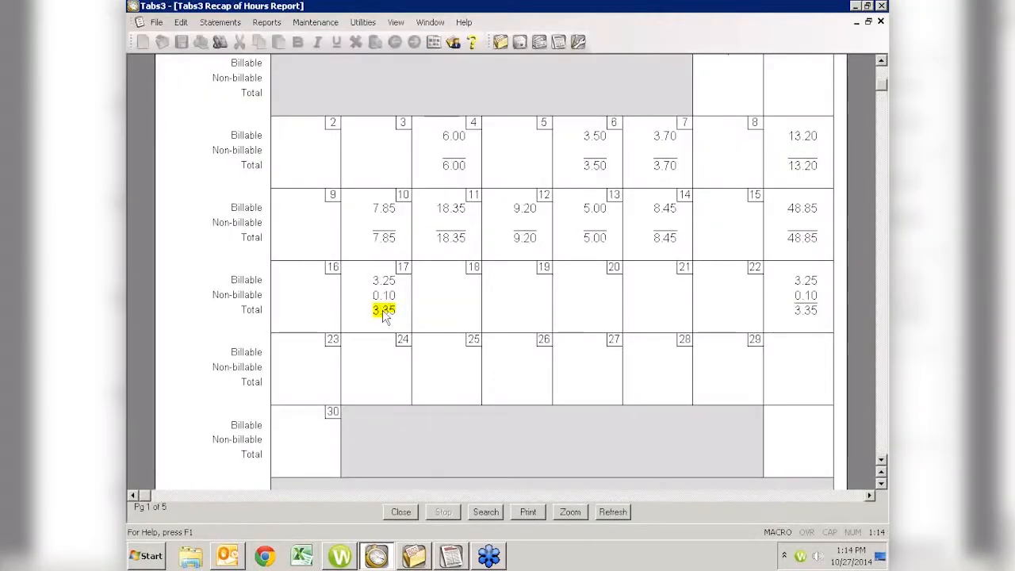
{"action": "left_click", "coordinate": [383, 312]}
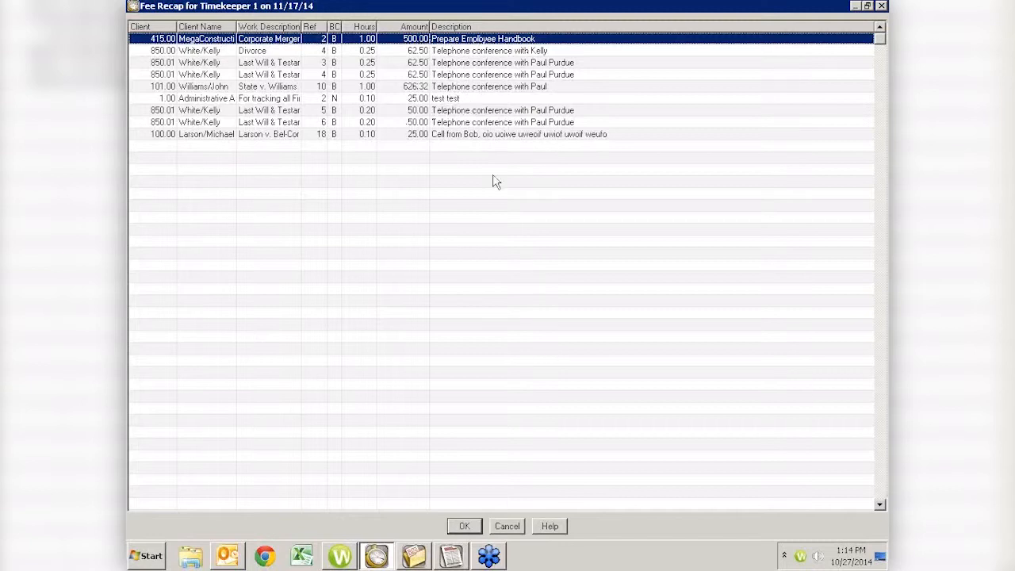
{"action": "key", "text": "Escape"}
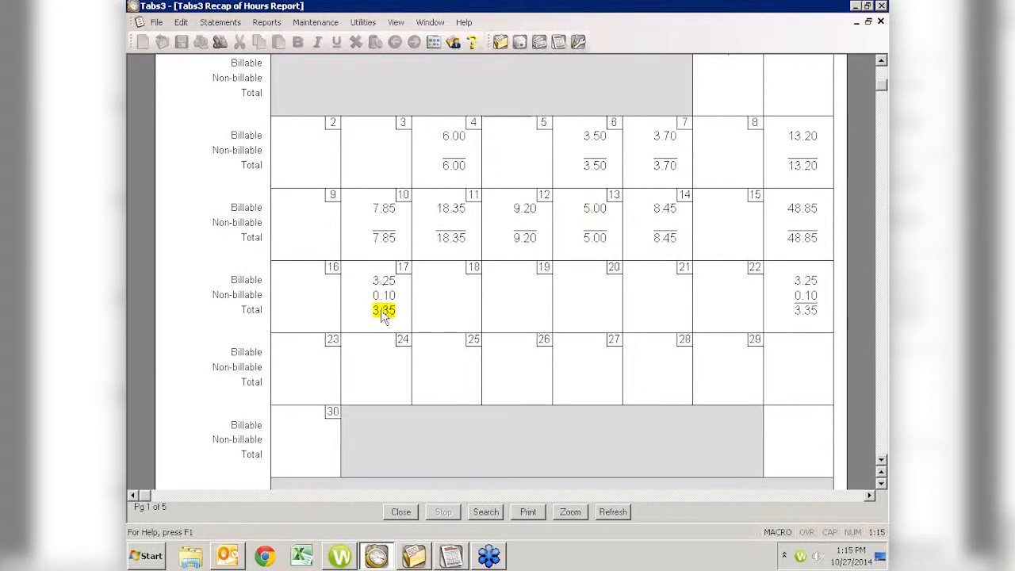
Step: Preview the Recap of Hours Report again with daily totals shaded if less than 8.00 hours
{"action": "key", "text": "Escape"}
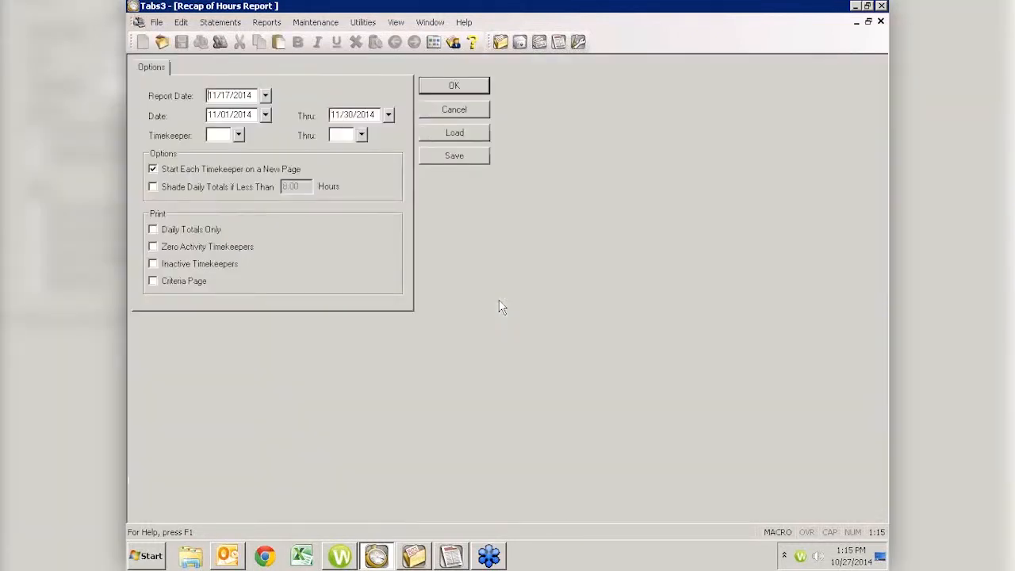
{"action": "left_click", "coordinate": [153, 188]}
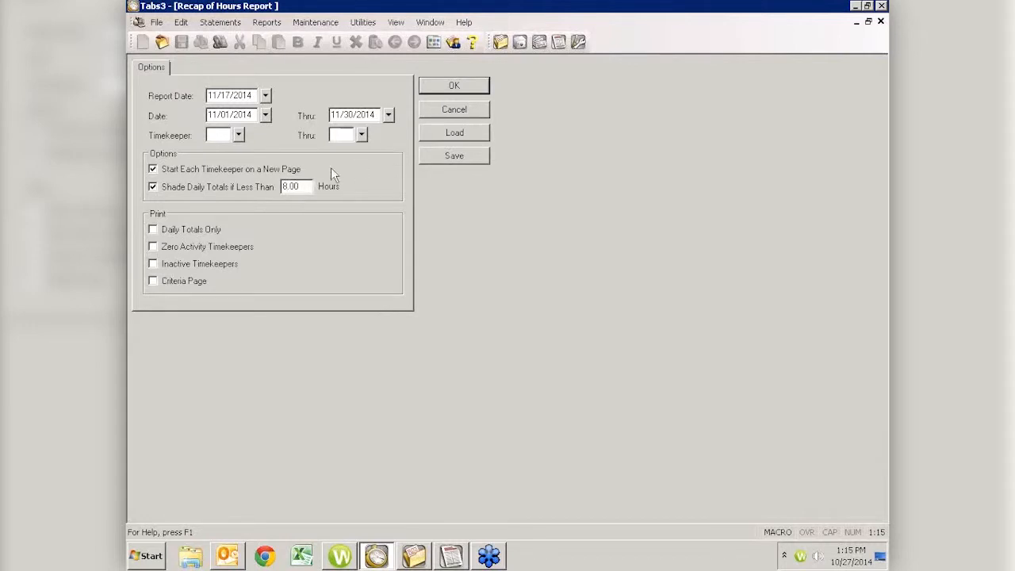
{"action": "left_click", "coordinate": [455, 86]}
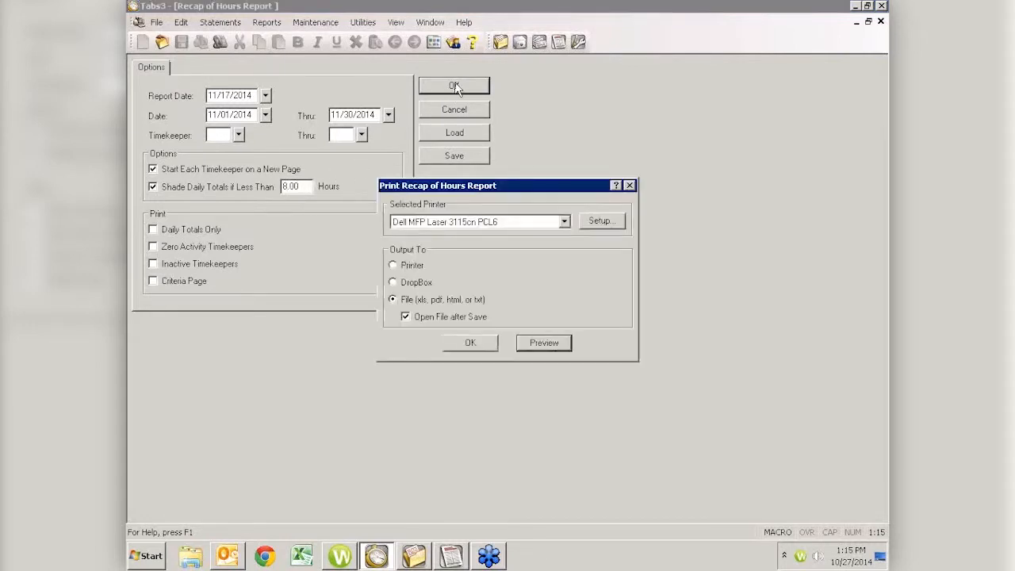
{"action": "left_click", "coordinate": [544, 343]}
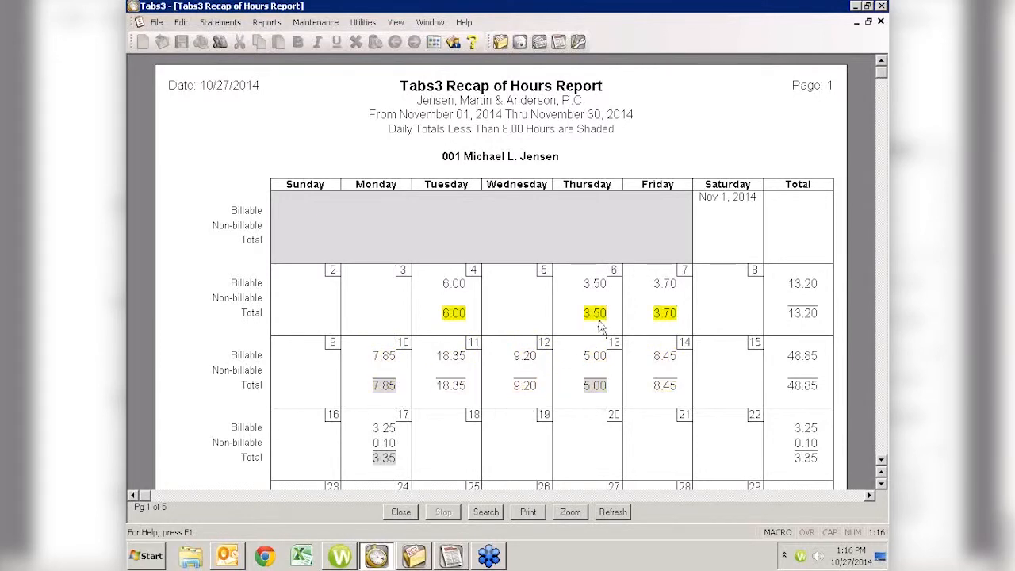
Step: Turn off the shading of daily totals and preview the report with Daily Totals Only
{"action": "key", "text": "Escape"}
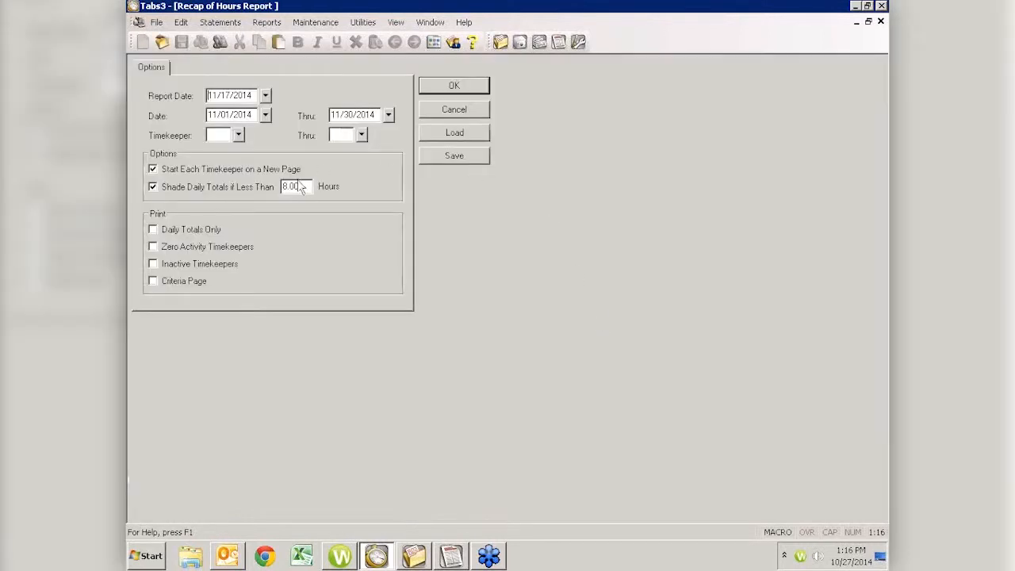
{"action": "left_click_drag", "start_coordinate": [301, 183], "coordinate": [267, 181]}
{"action": "left_click", "coordinate": [152, 187]}
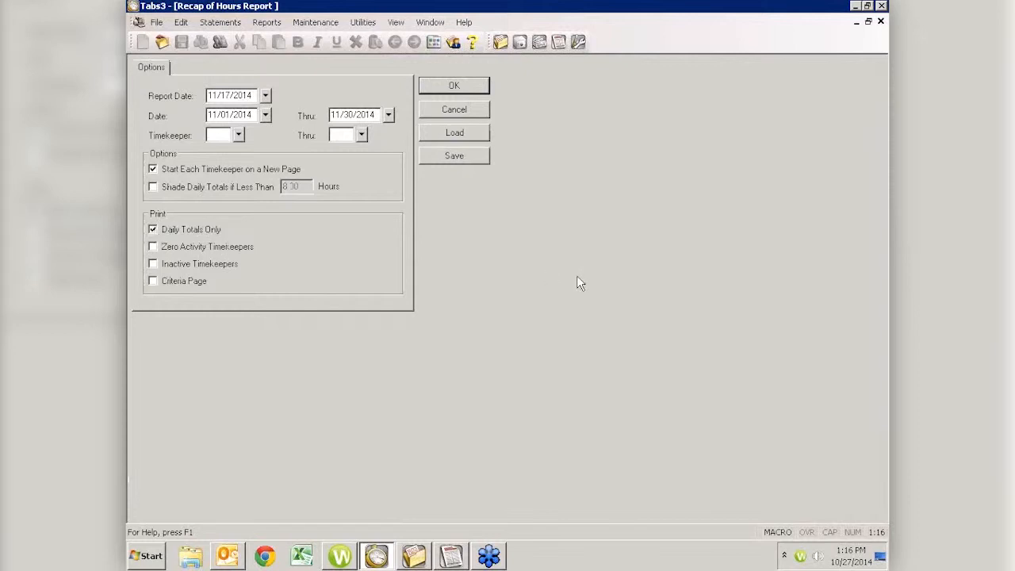
{"action": "left_click", "coordinate": [453, 87]}
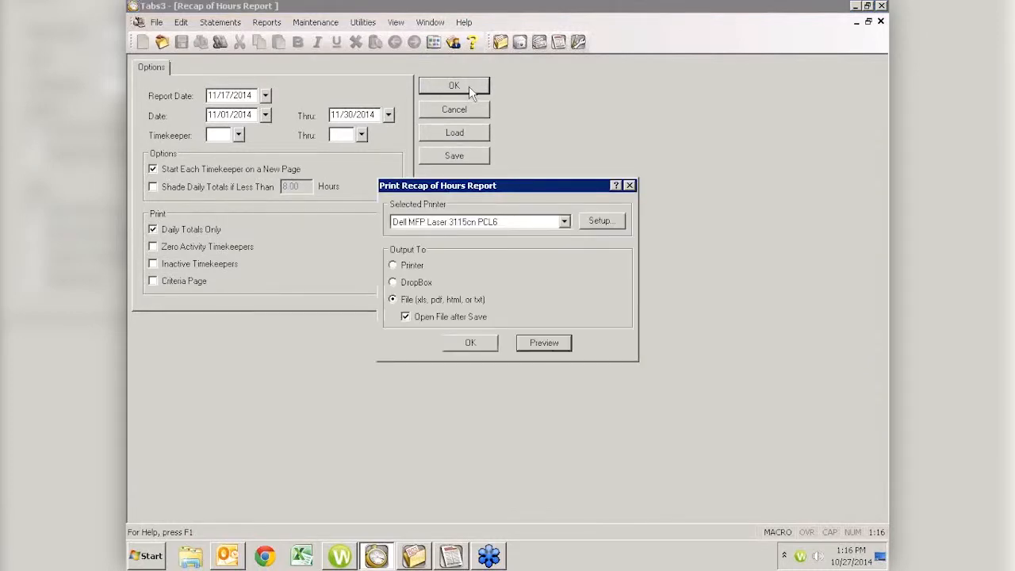
{"action": "left_click", "coordinate": [553, 347]}
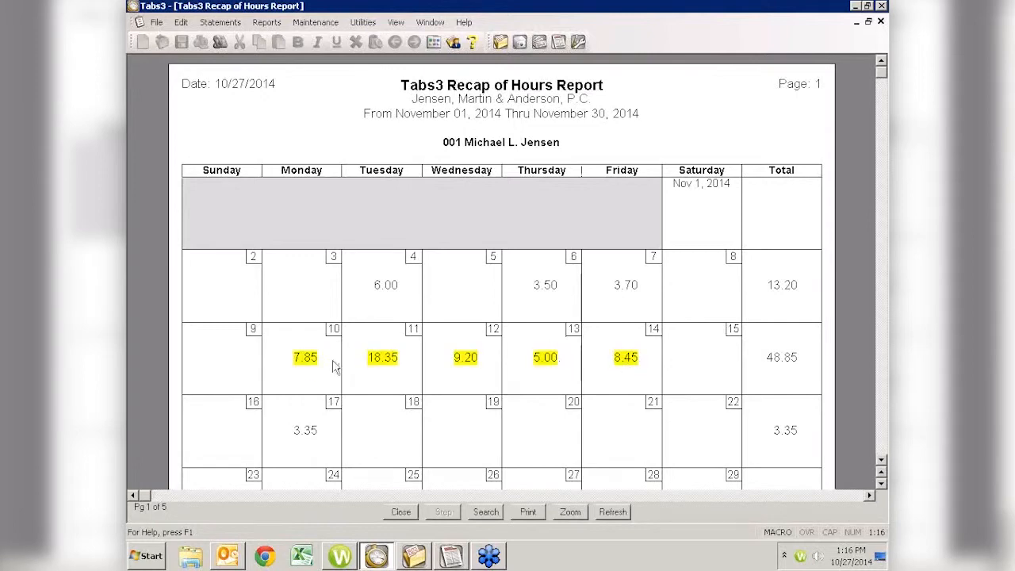
Step: View the fee transactions behind the November 17 daily total, and close the report preview
{"action": "left_click", "coordinate": [306, 432]}
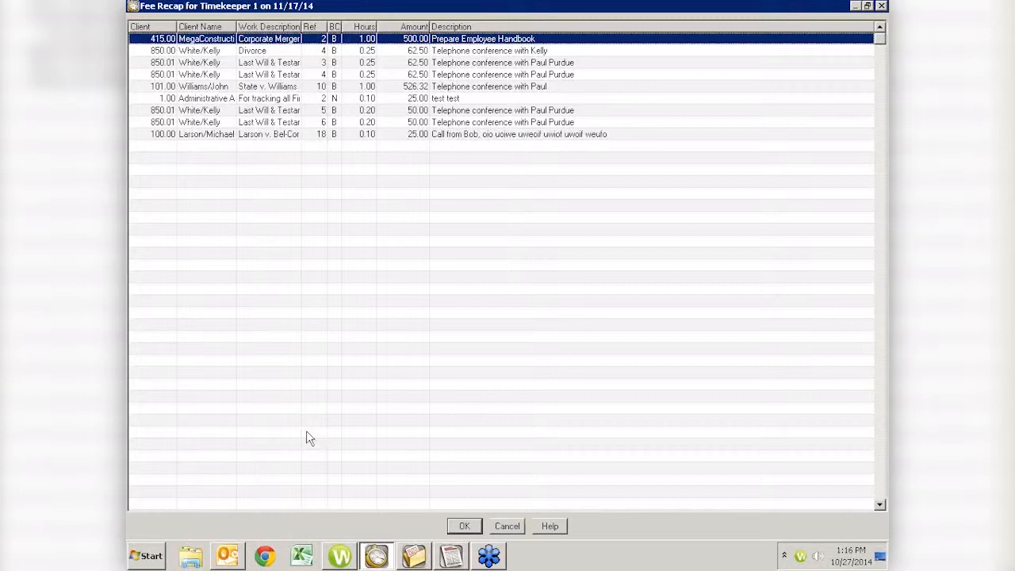
{"action": "left_click", "coordinate": [506, 525]}
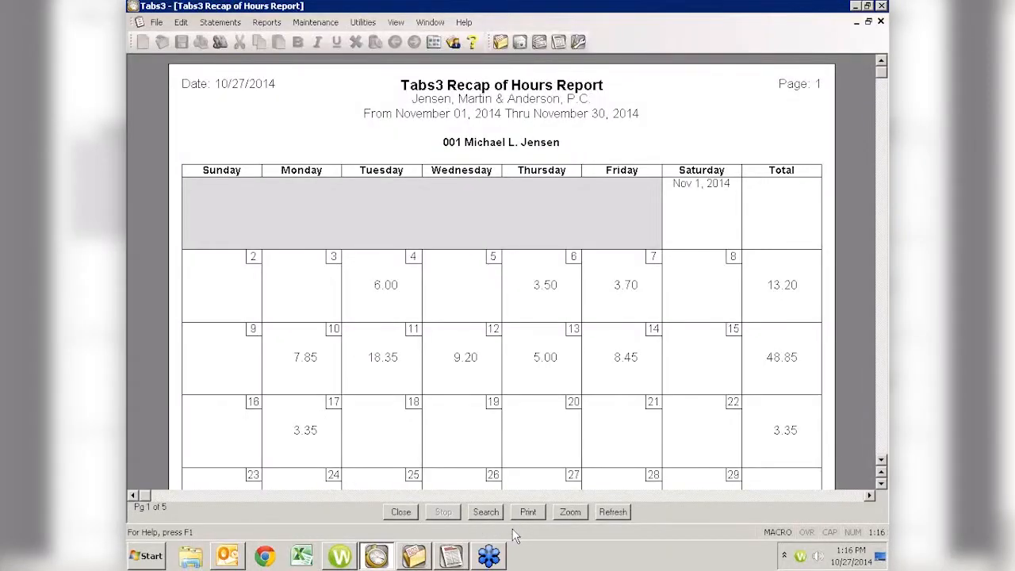
{"action": "key", "text": "Escape"}
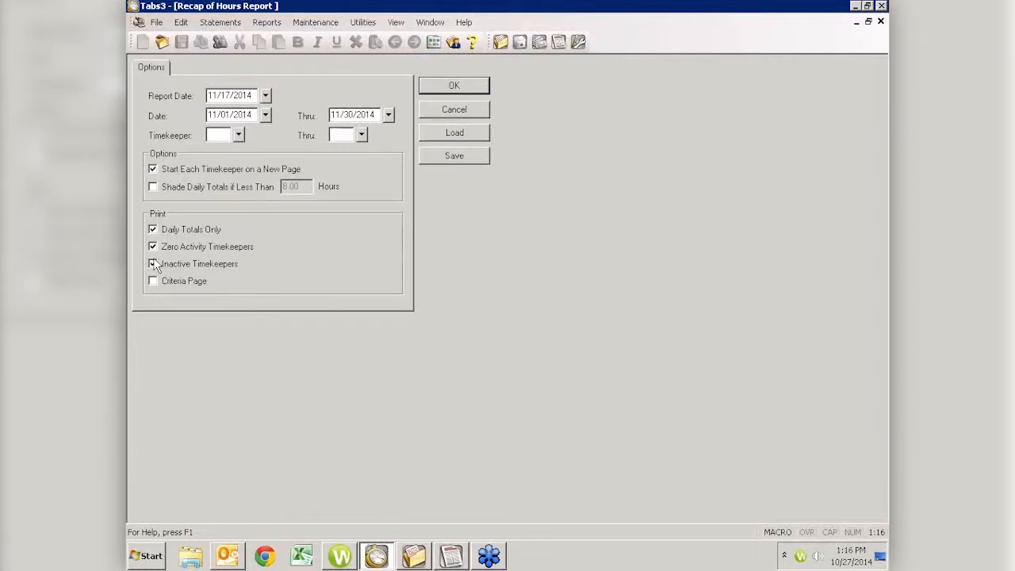
Step: Adjust the Zero Activity and Inactive Timekeepers print options, and leave the Recap of Hours Report without running it
{"action": "left_click", "coordinate": [154, 264]}
{"action": "left_click", "coordinate": [451, 111]}
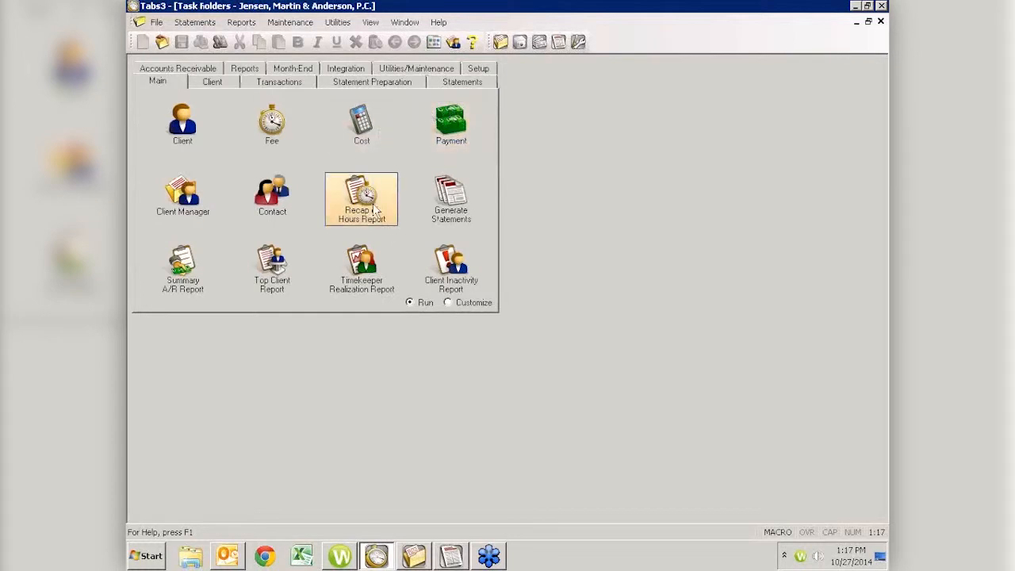
Step: Open fee entry and use its Recap of Hours calendar to check timekeeper 1's hours for November 12, 13 and 17, 2014
{"action": "left_click", "coordinate": [272, 126]}
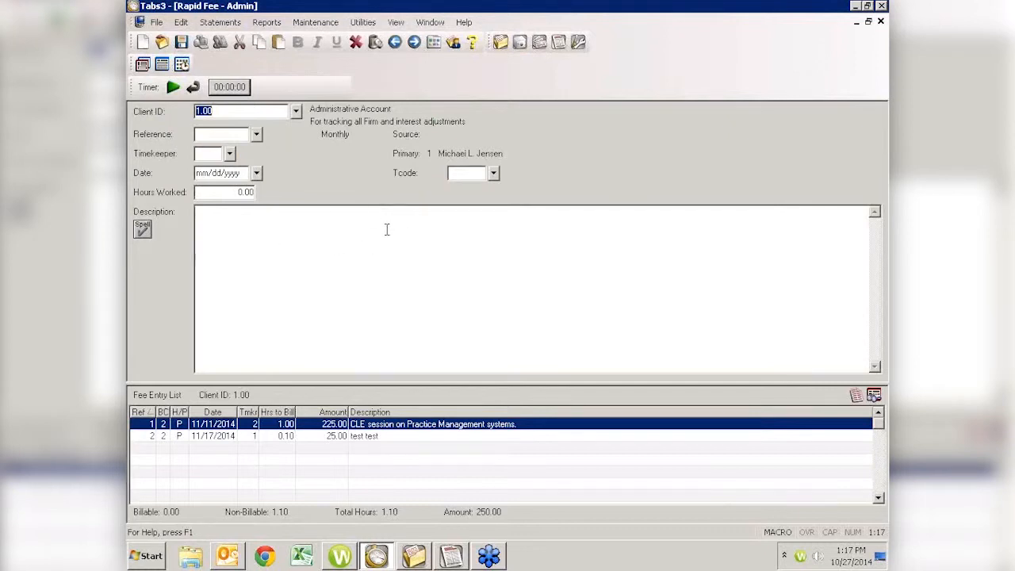
{"action": "left_click", "coordinate": [182, 66]}
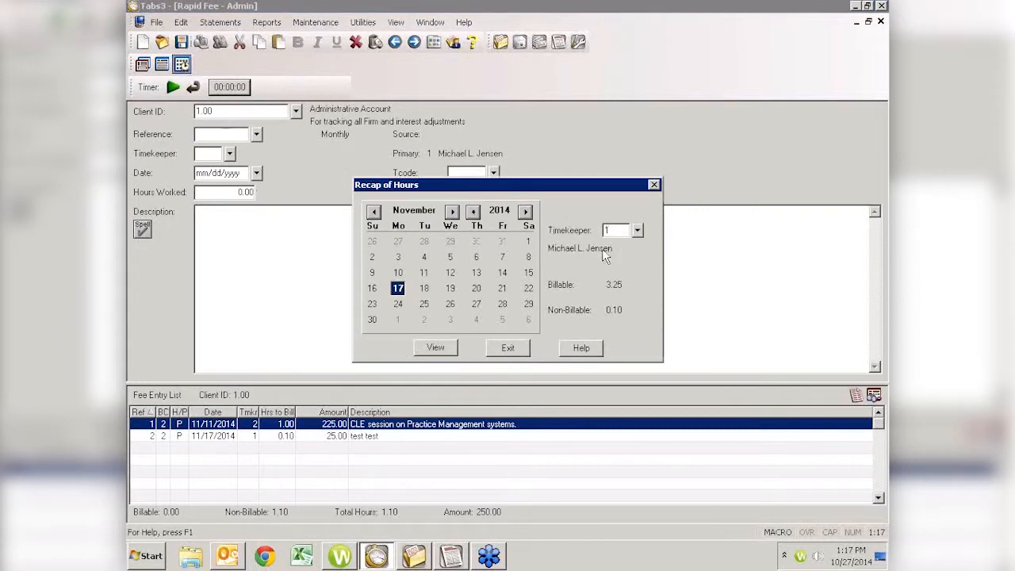
{"action": "left_click", "coordinate": [449, 274]}
{"action": "left_click", "coordinate": [476, 273]}
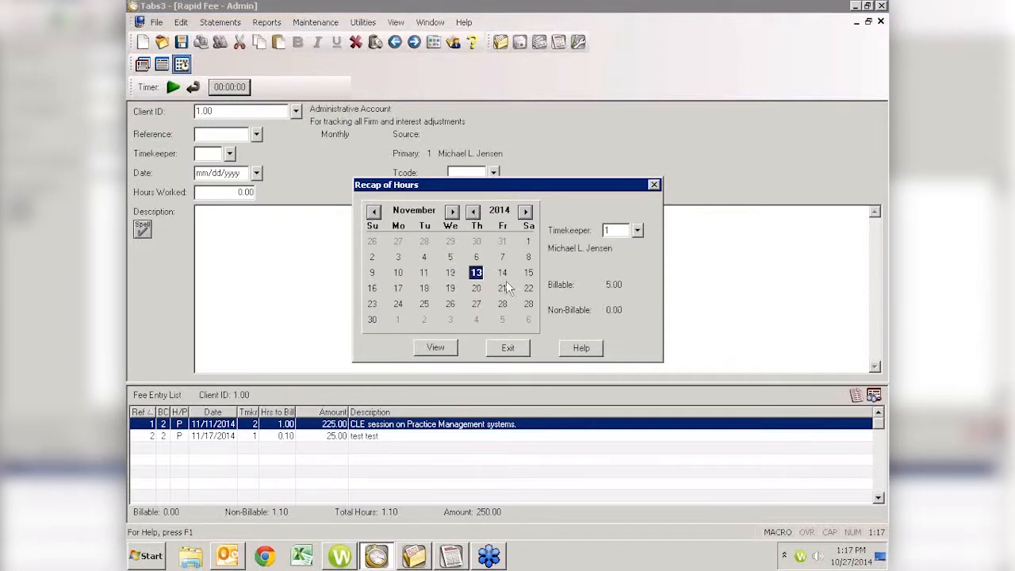
{"action": "left_click", "coordinate": [449, 273]}
{"action": "left_click", "coordinate": [399, 289]}
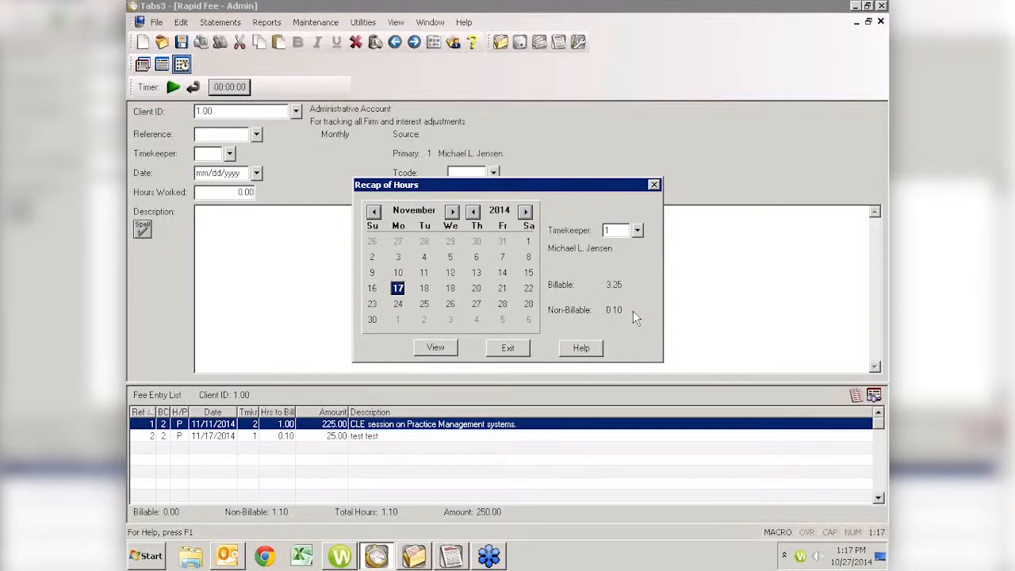
Step: View timekeeper 1's individual fees for November 17 twice from the Recap of Hours calendar, and exit the calendar
{"action": "left_click", "coordinate": [440, 347]}
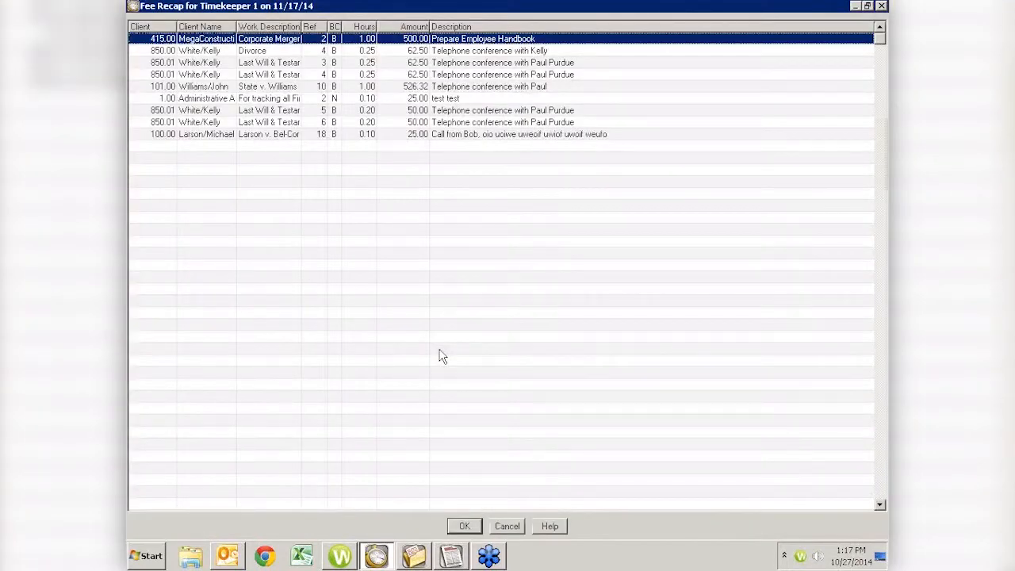
{"action": "key", "text": "Escape"}
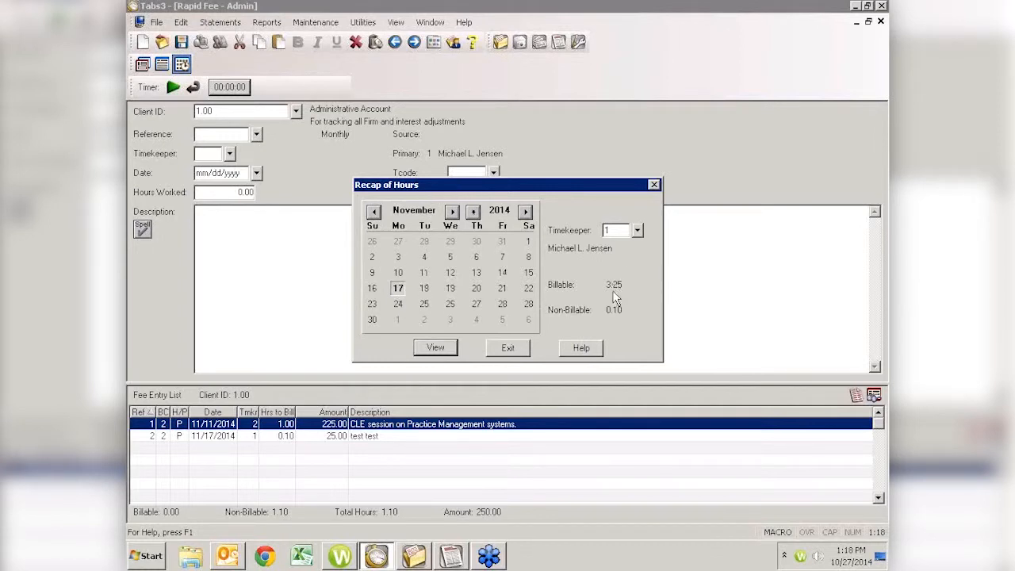
{"action": "left_click", "coordinate": [398, 288]}
{"action": "double_click", "coordinate": [398, 288]}
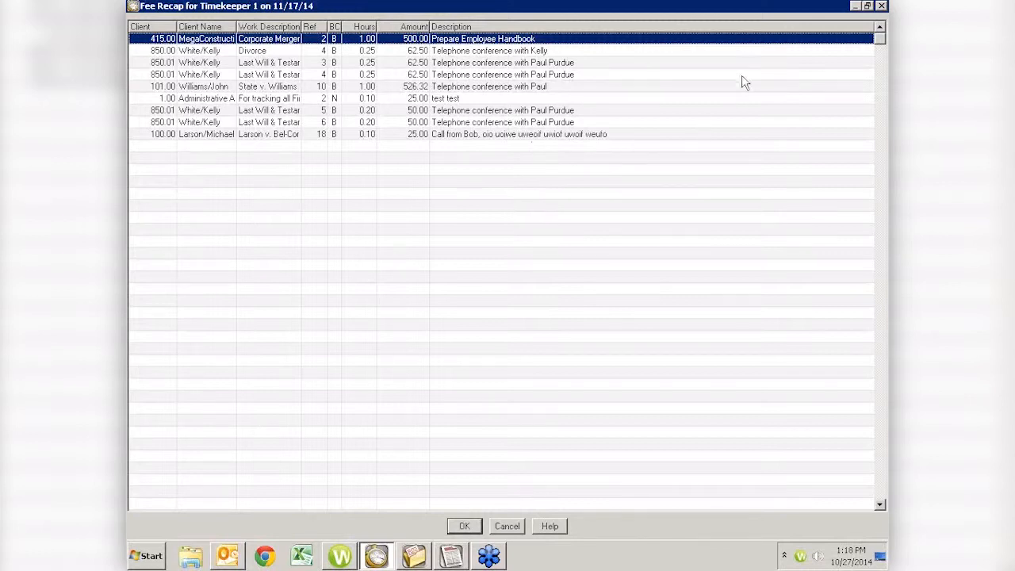
{"action": "left_click", "coordinate": [882, 6]}
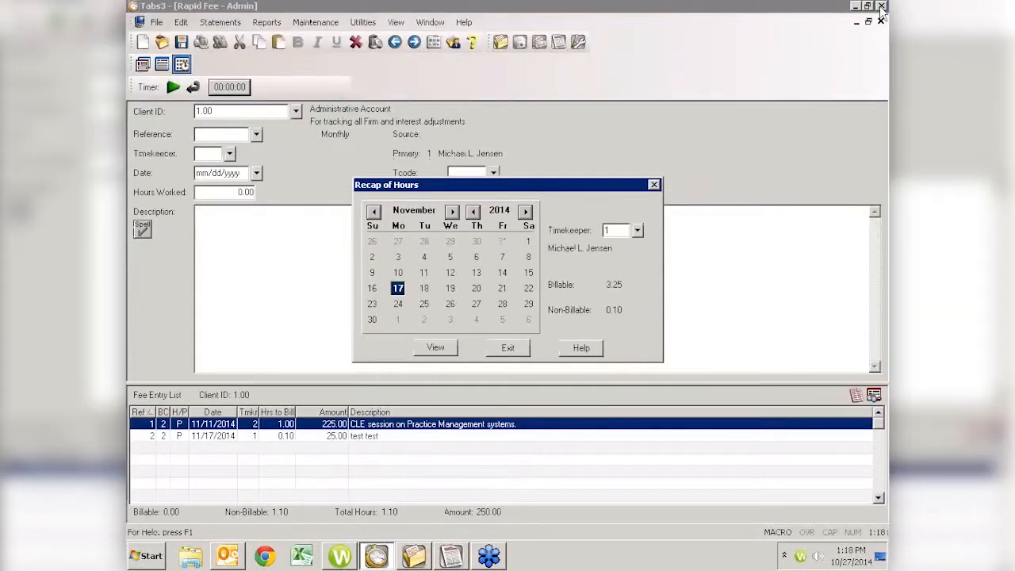
{"action": "left_click", "coordinate": [516, 351]}
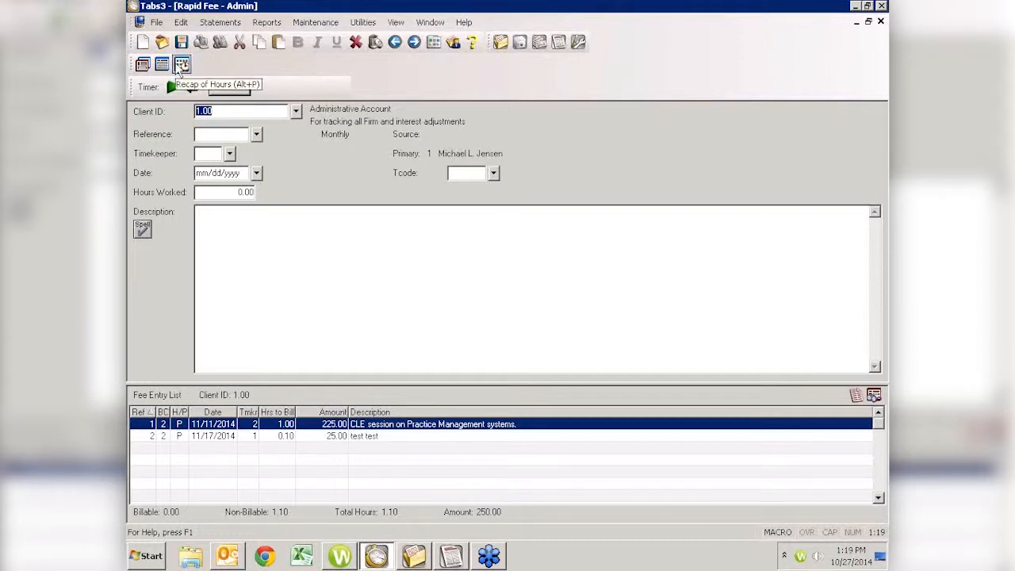
Step: Reopen the Recap of Hours for timekeeper 2, view that timekeeper's November 17 fees, and return to fee entry
{"action": "left_click", "coordinate": [182, 64]}
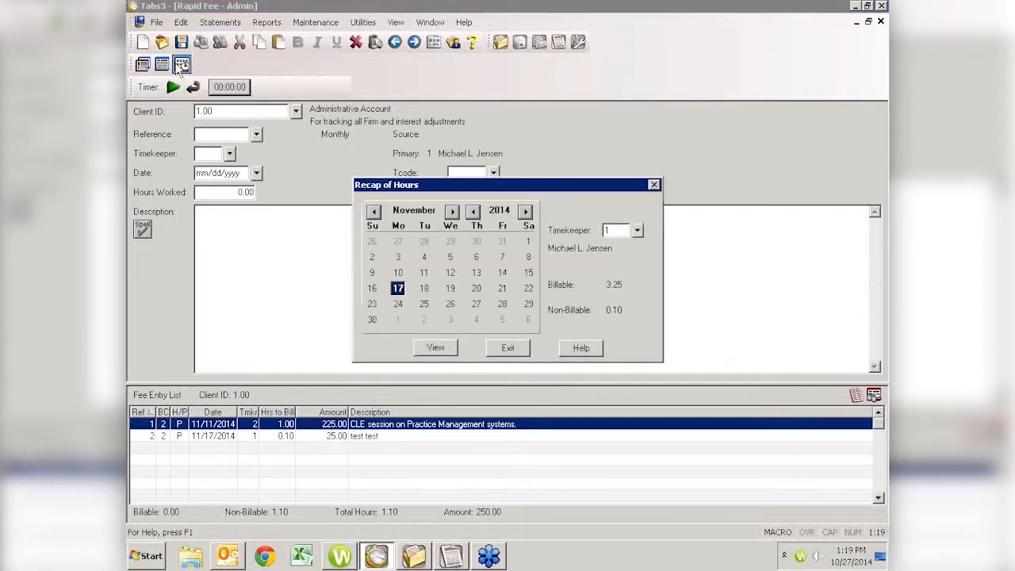
{"action": "left_click", "coordinate": [636, 231]}
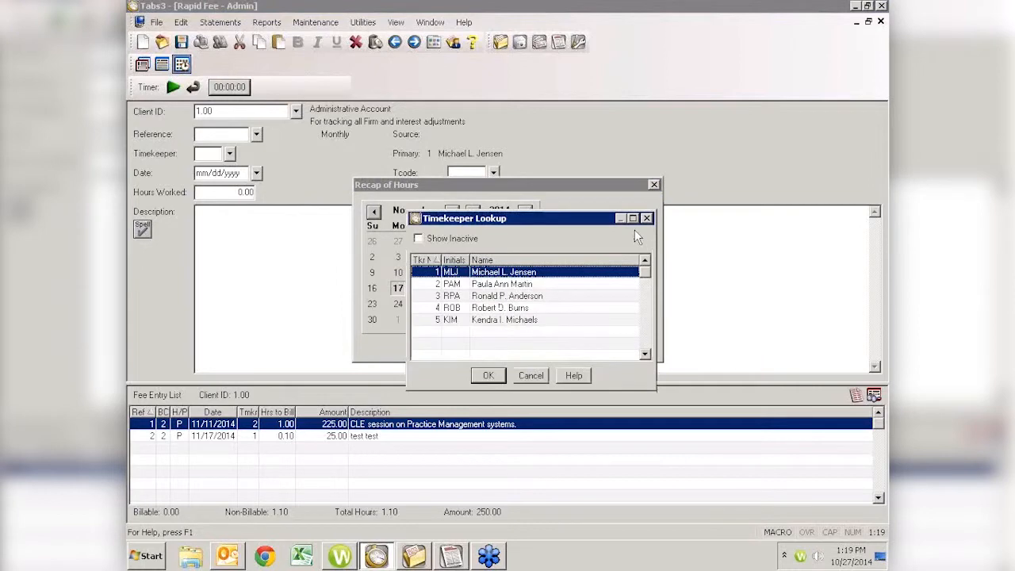
{"action": "double_click", "coordinate": [536, 287]}
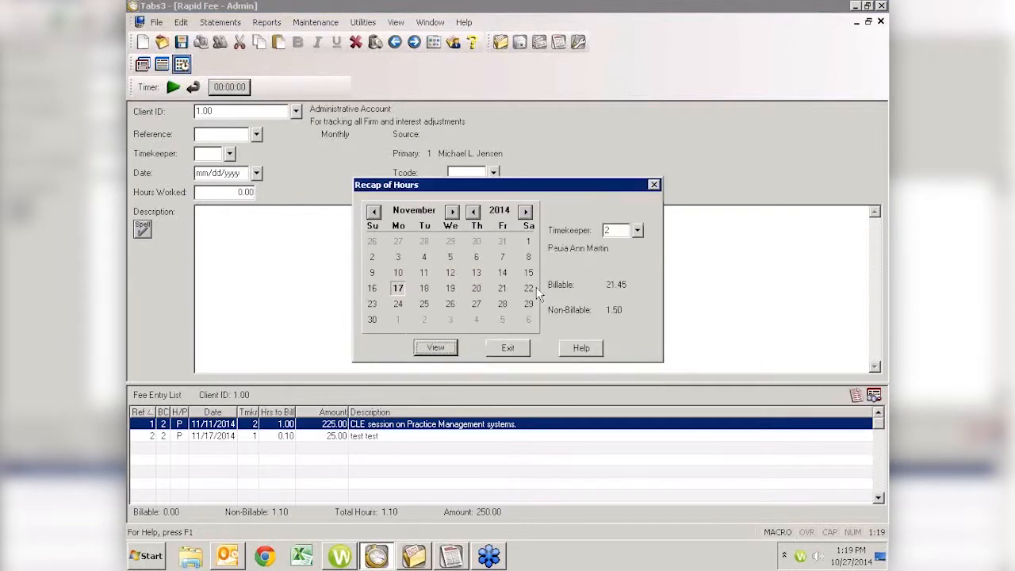
{"action": "left_click", "coordinate": [442, 350]}
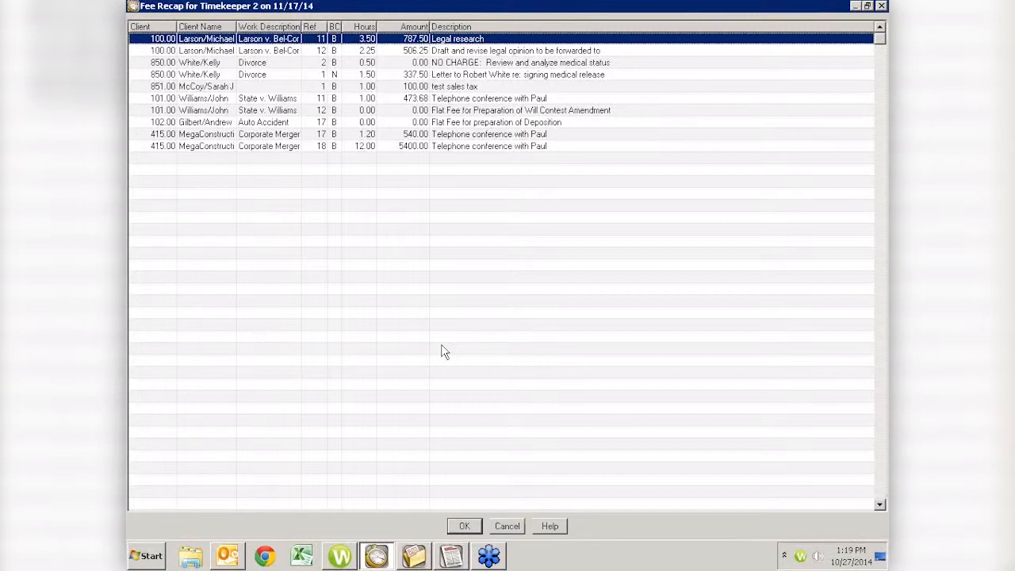
{"action": "left_click", "coordinate": [880, 7]}
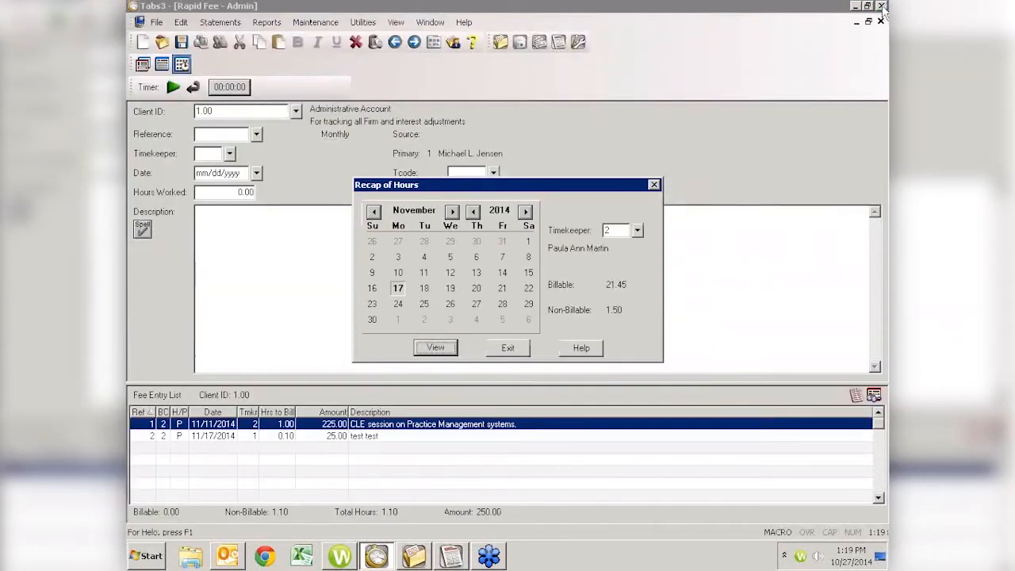
{"action": "left_click", "coordinate": [509, 348]}
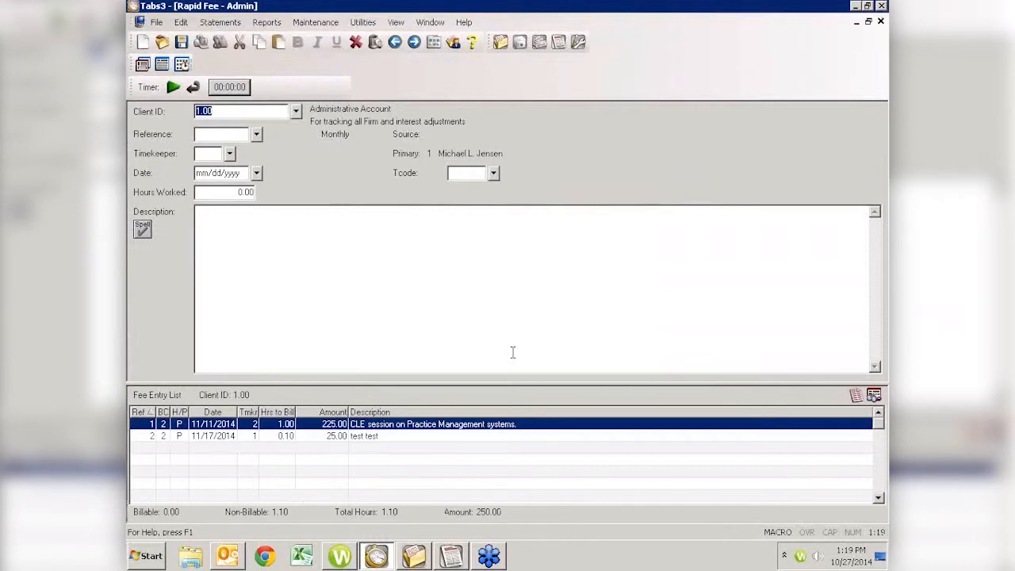
Step: Switch to System Configuration, open User Configuration, and load the record for user ID MLJ
{"action": "left_click", "coordinate": [578, 42]}
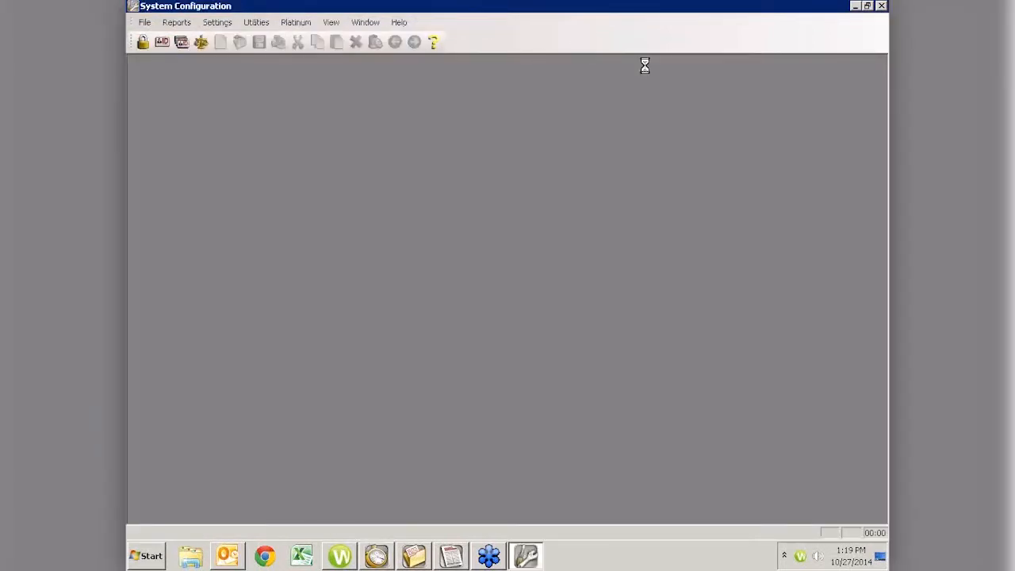
{"action": "left_click", "coordinate": [621, 336]}
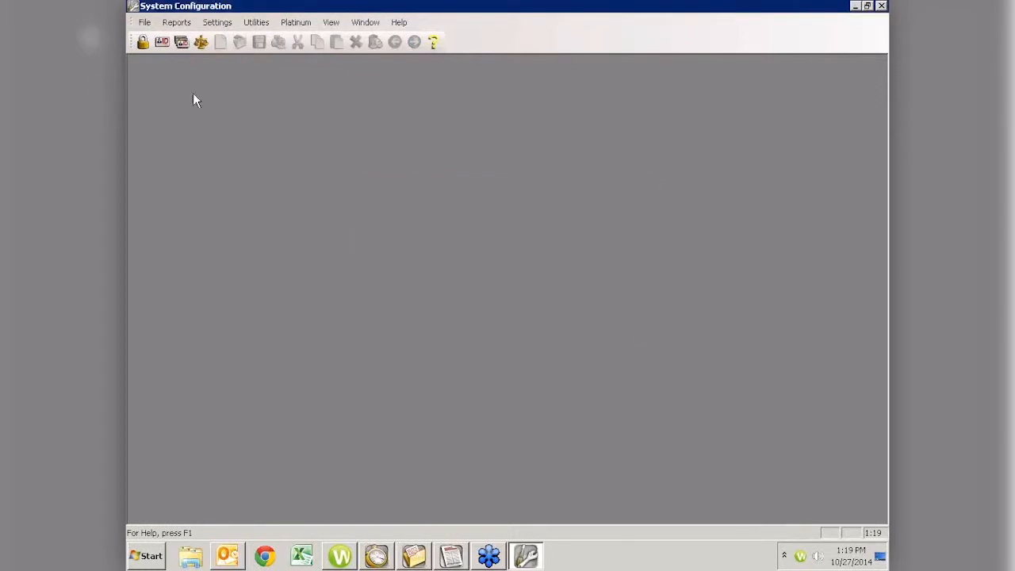
{"action": "left_click", "coordinate": [162, 42]}
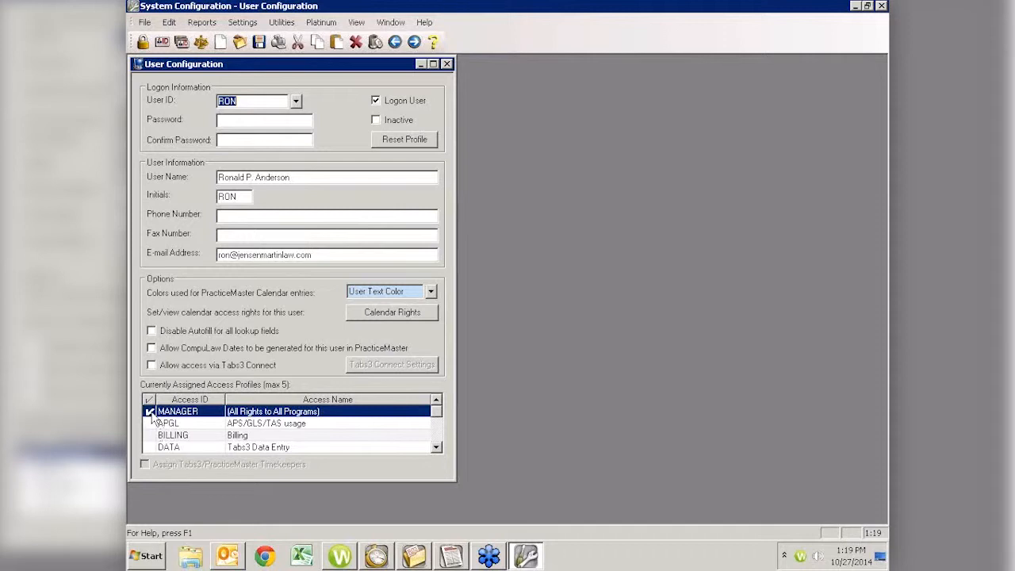
{"action": "left_click", "coordinate": [295, 100]}
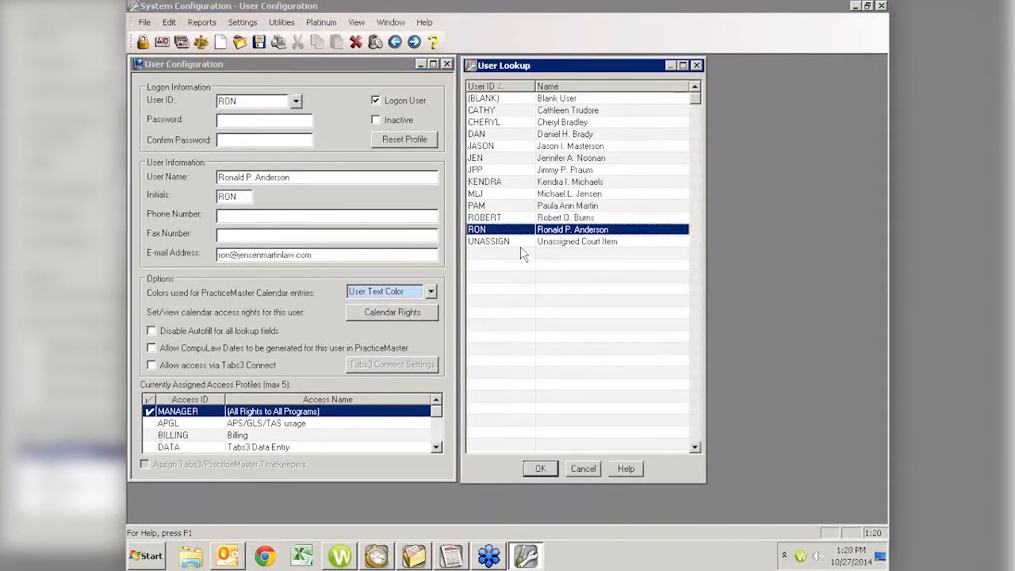
{"action": "double_click", "coordinate": [568, 193]}
Step: Turn on Assign Tabs3/PracticeMaster Timekeepers for this user and assign only timekeeper 1
{"action": "left_click", "coordinate": [144, 464]}
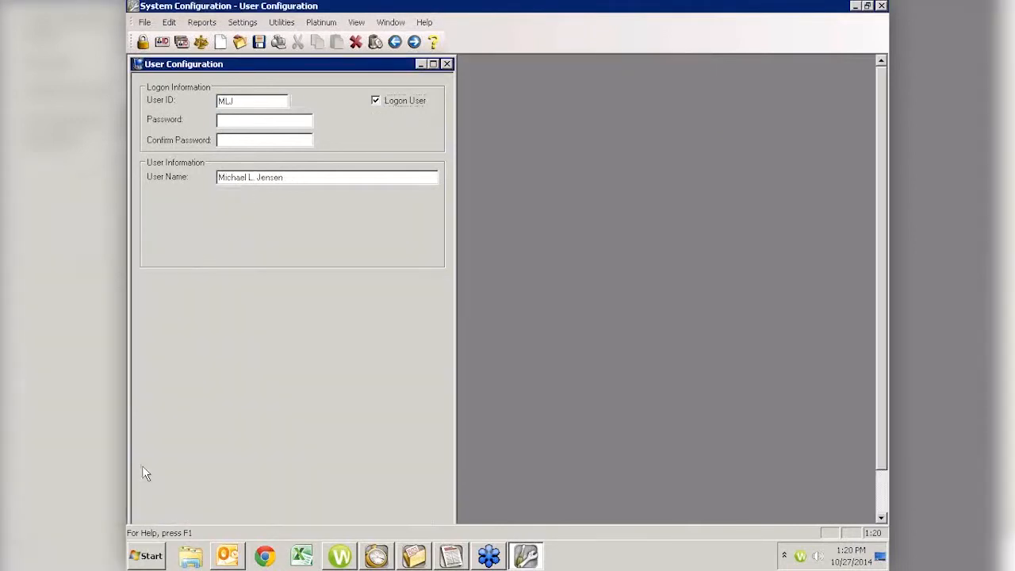
{"action": "left_click", "coordinate": [881, 514]}
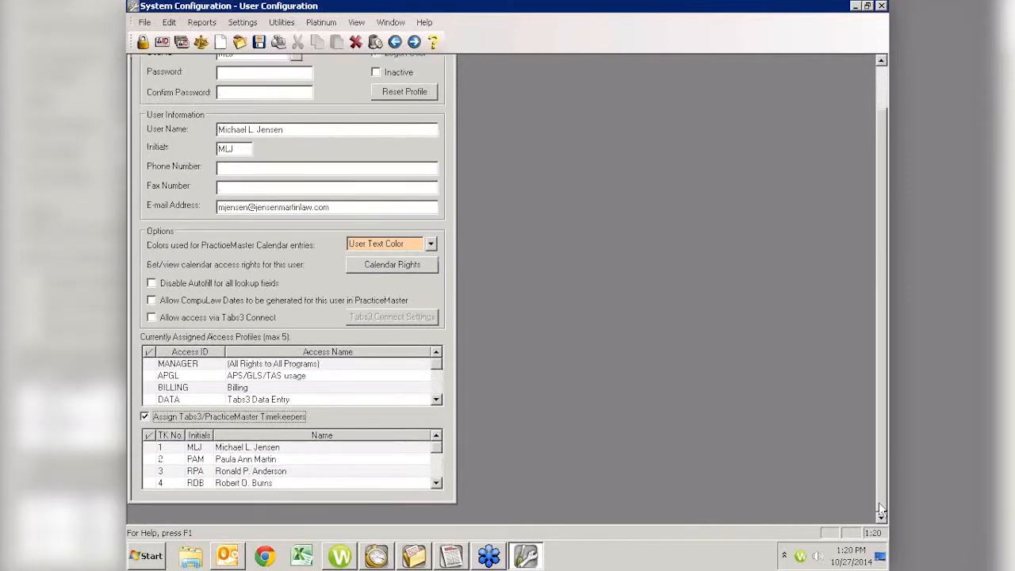
{"action": "left_click", "coordinate": [257, 459]}
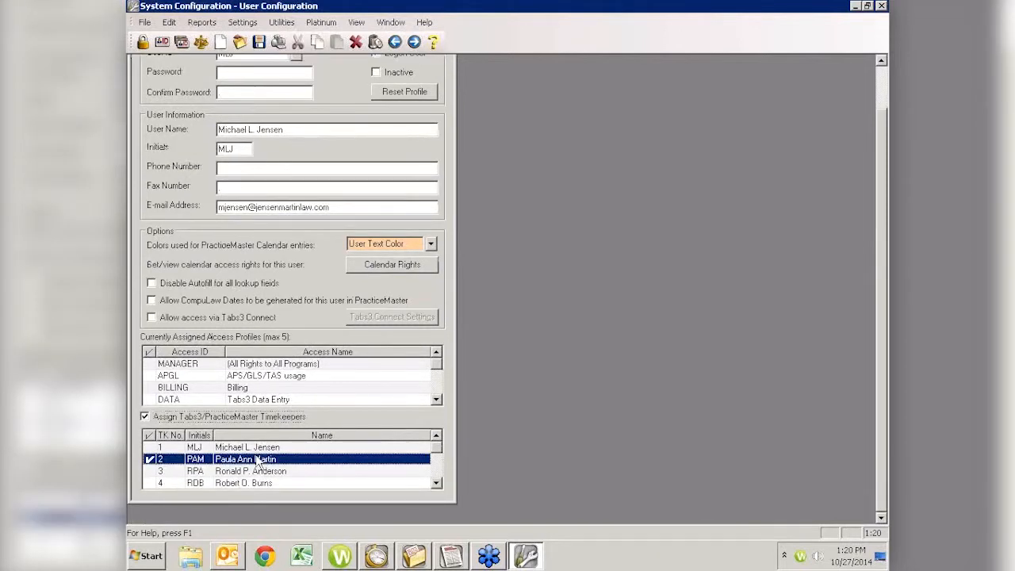
{"action": "left_click", "coordinate": [150, 447]}
{"action": "left_click", "coordinate": [150, 459]}
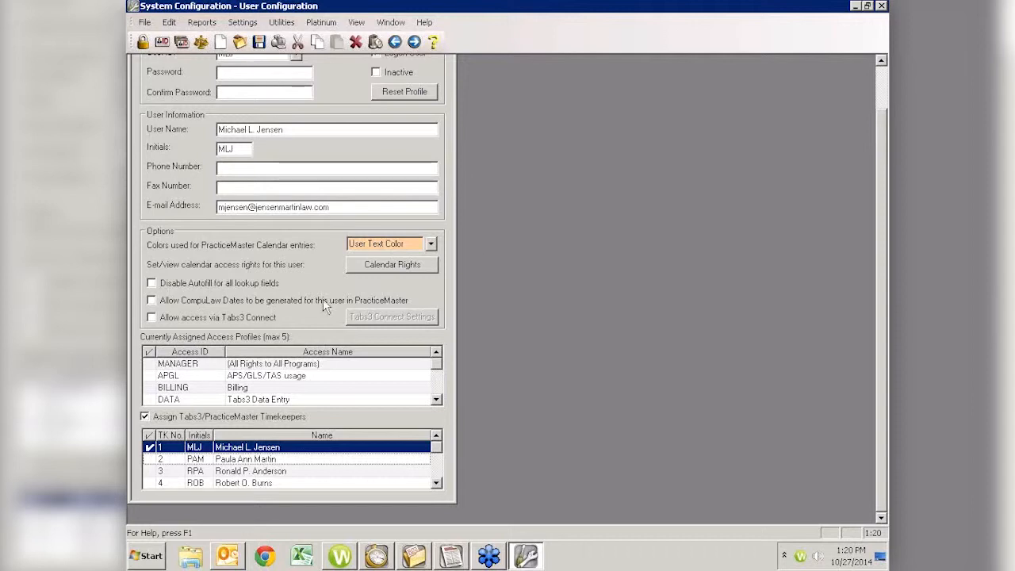
Step: Turn off the user's timekeeper assignment and close System Configuration without saving
{"action": "left_click", "coordinate": [144, 416]}
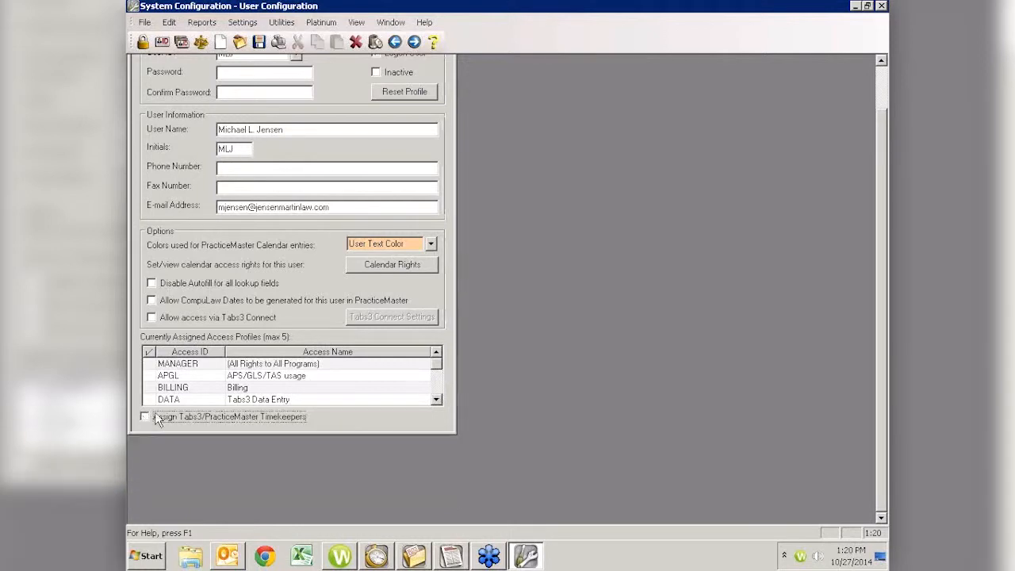
{"action": "left_click", "coordinate": [881, 6]}
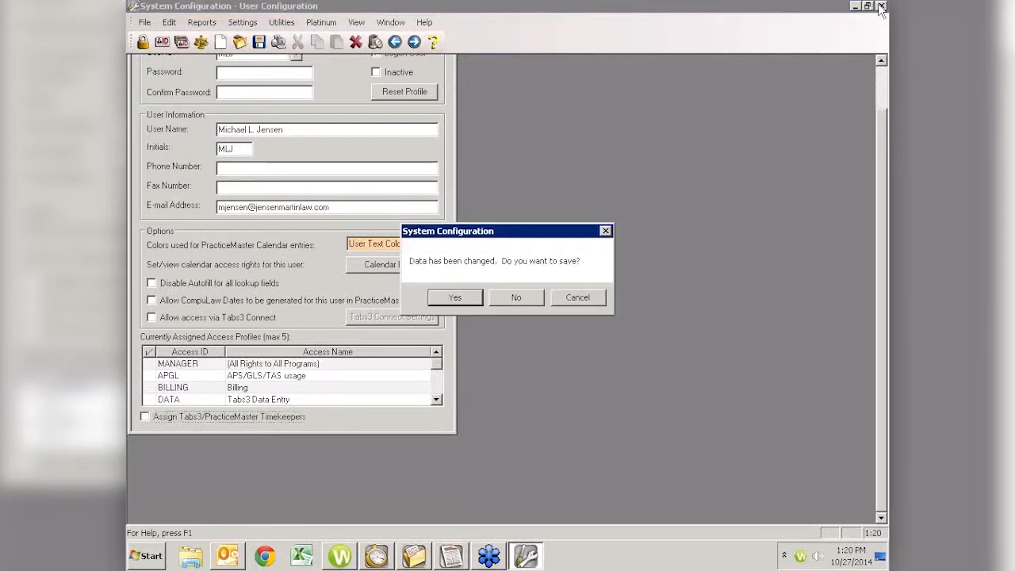
{"action": "left_click", "coordinate": [516, 297]}
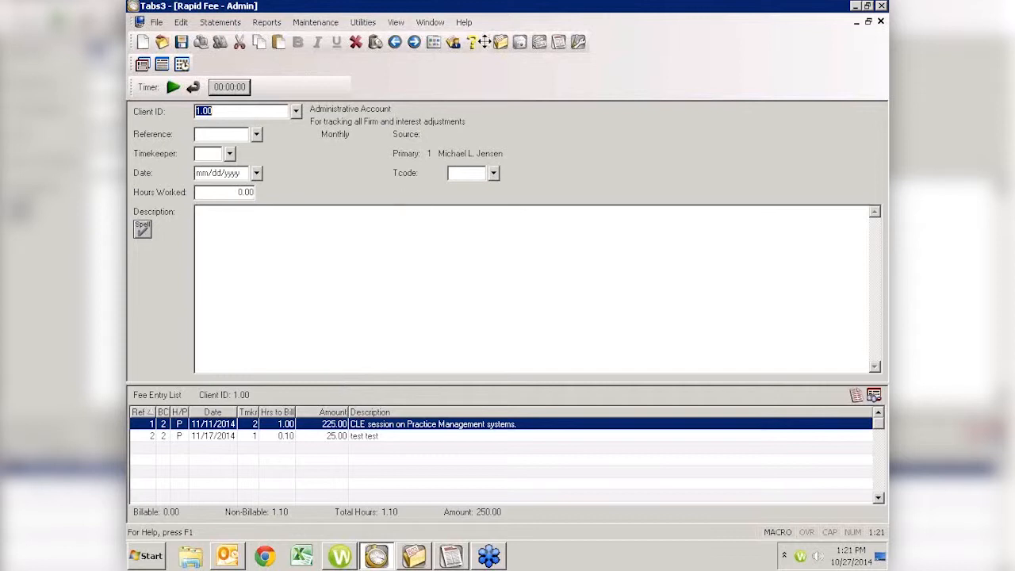
Step: Leave fee entry, open the Recap of Hours Report, and limit it to timekeeper 1 through 1
{"action": "key", "text": "Escape"}
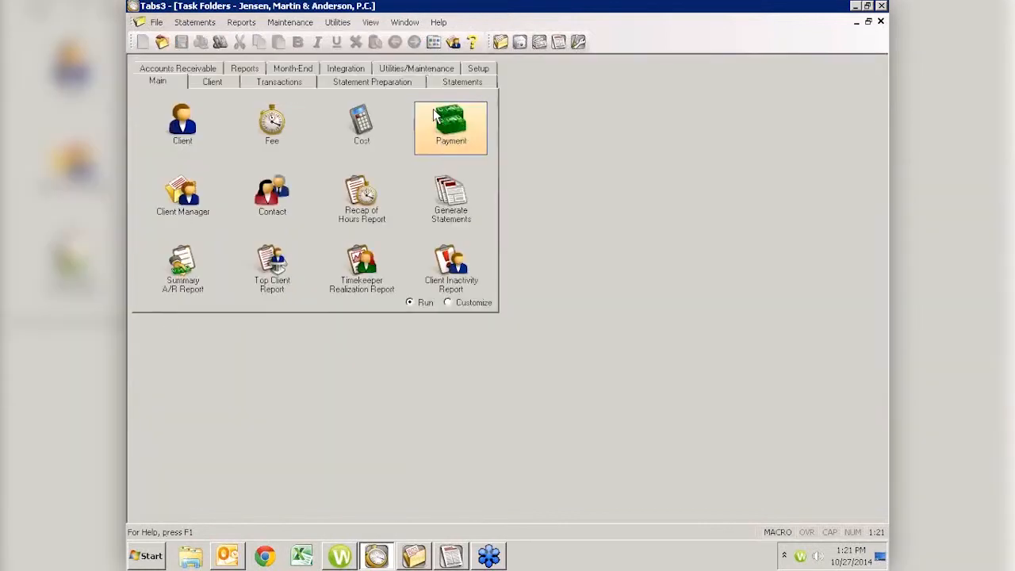
{"action": "left_click", "coordinate": [360, 202]}
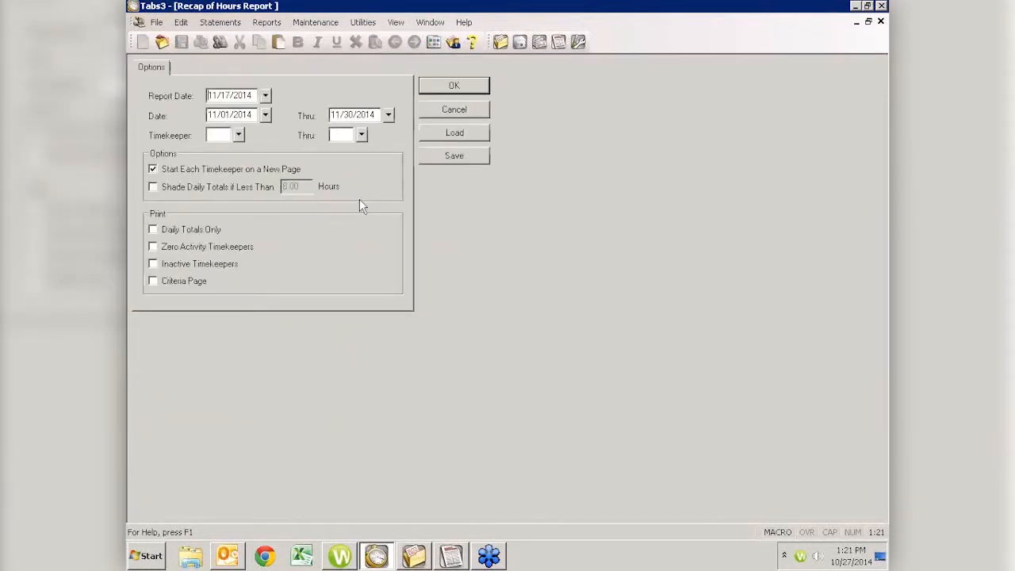
{"action": "left_click", "coordinate": [218, 135]}
{"action": "type", "text": "1"}
{"action": "key", "text": "Tab"}
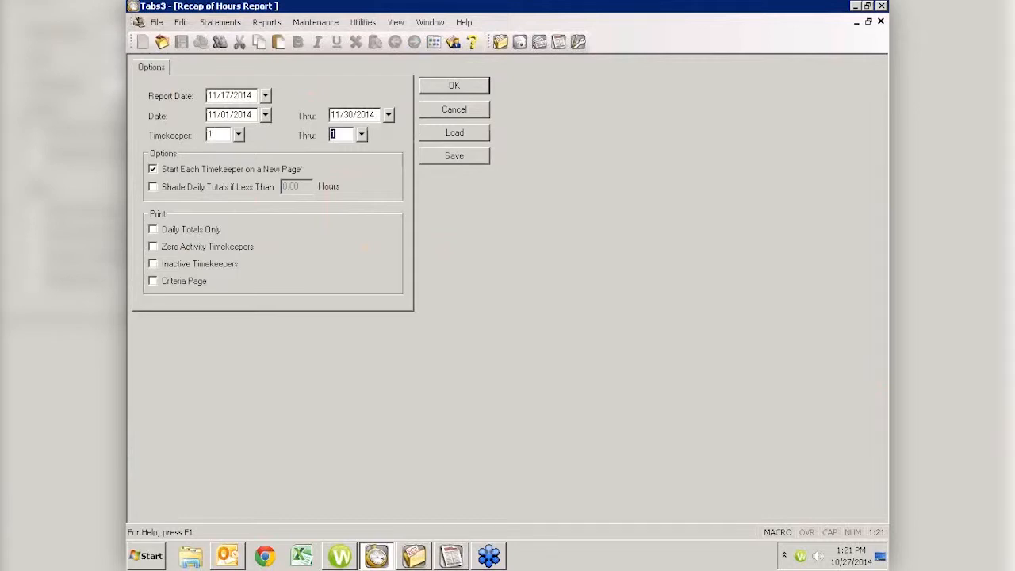
{"action": "key", "text": "Tab"}
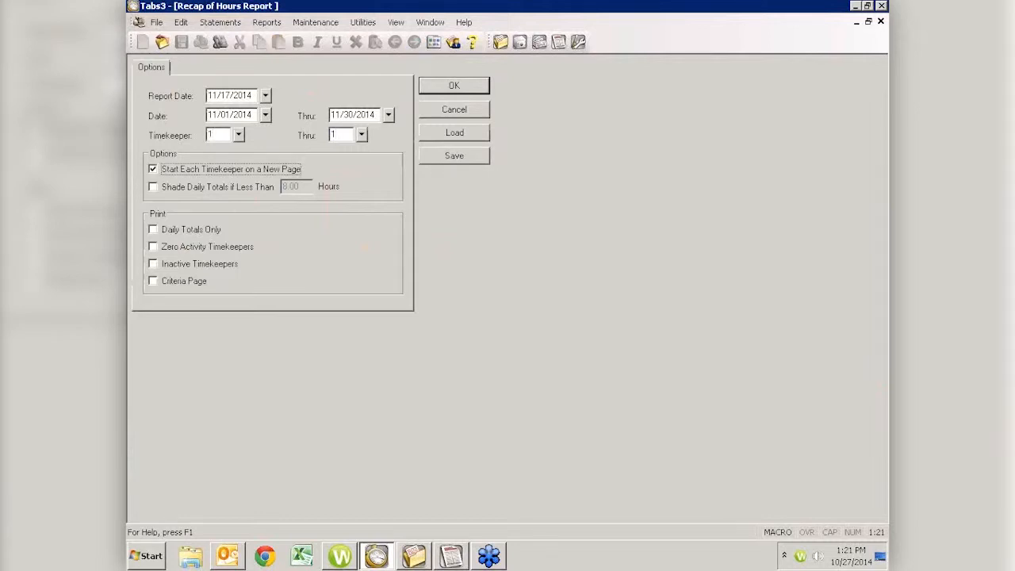
Step: Preview the Recap of Hours Report, review it down to the grand totals, and return to the task folders
{"action": "left_click", "coordinate": [454, 87]}
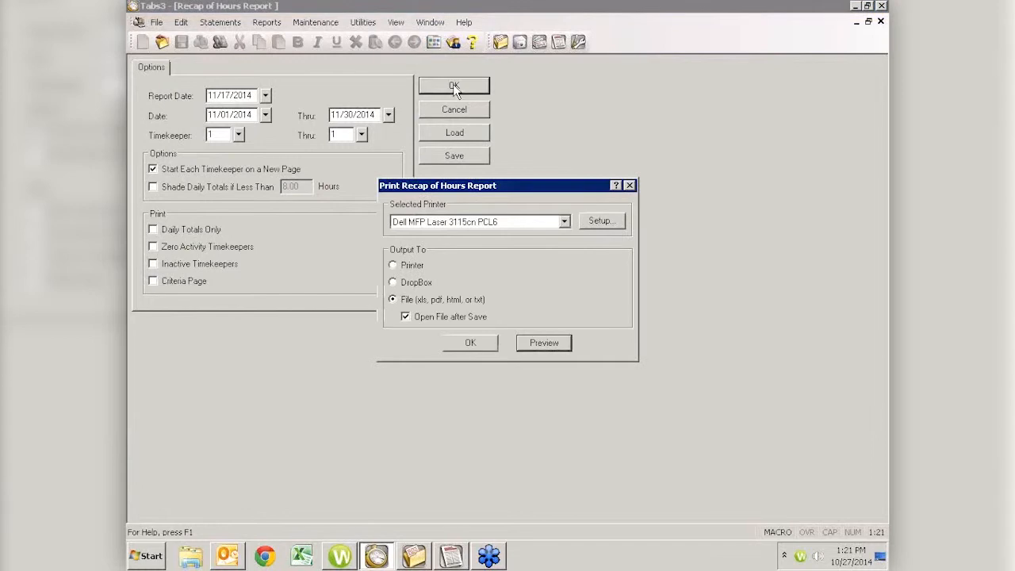
{"action": "left_click", "coordinate": [555, 344]}
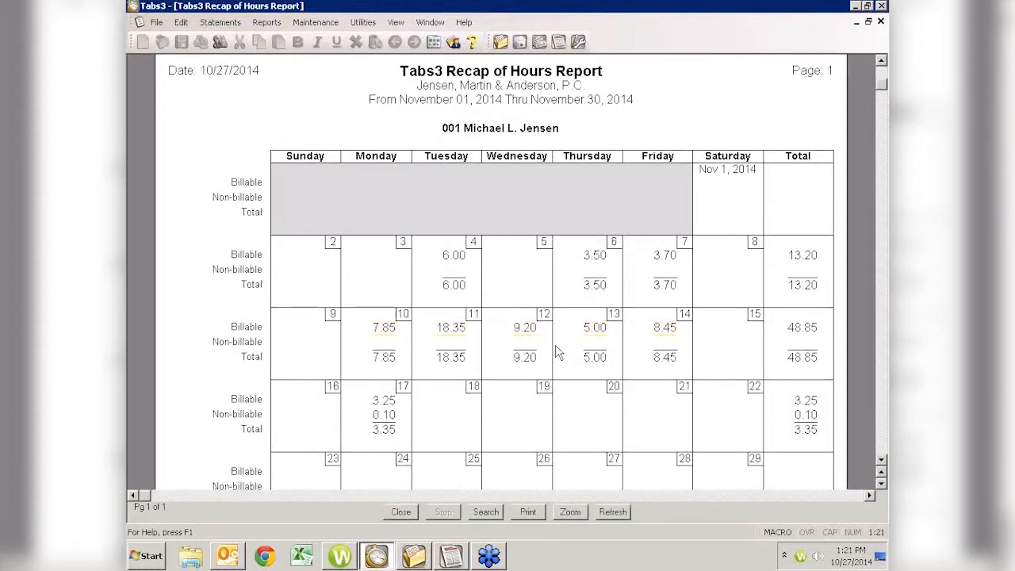
{"action": "scroll", "coordinate": [555, 347], "scroll_direction": "down", "scroll_amount": 5}
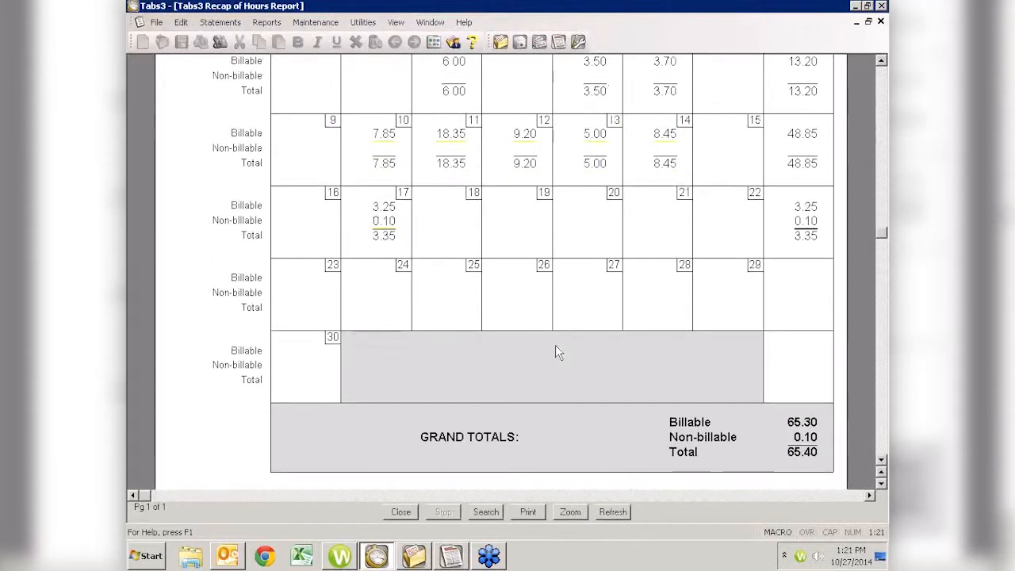
{"action": "key", "text": "Escape"}
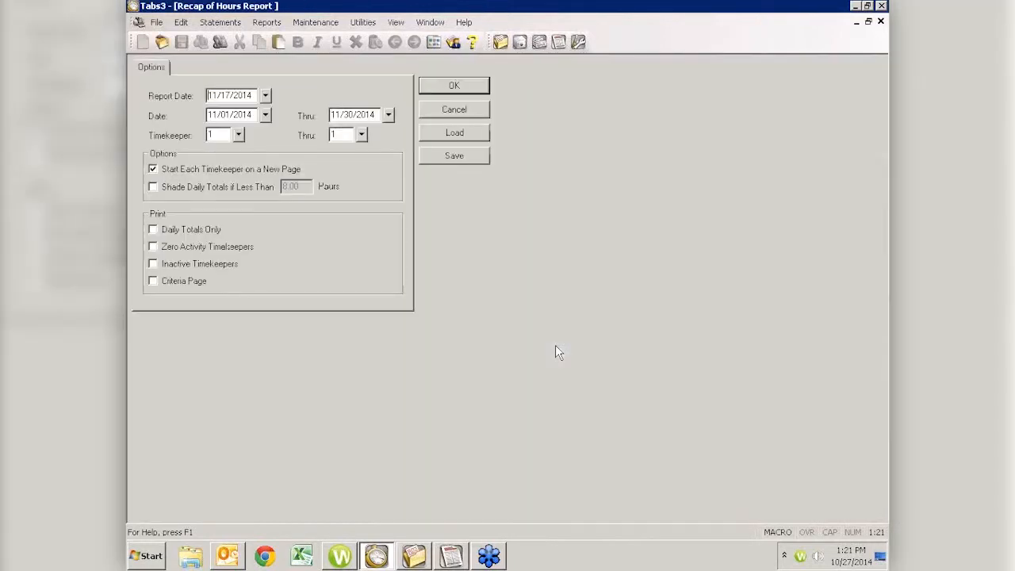
{"action": "key", "text": "Escape"}
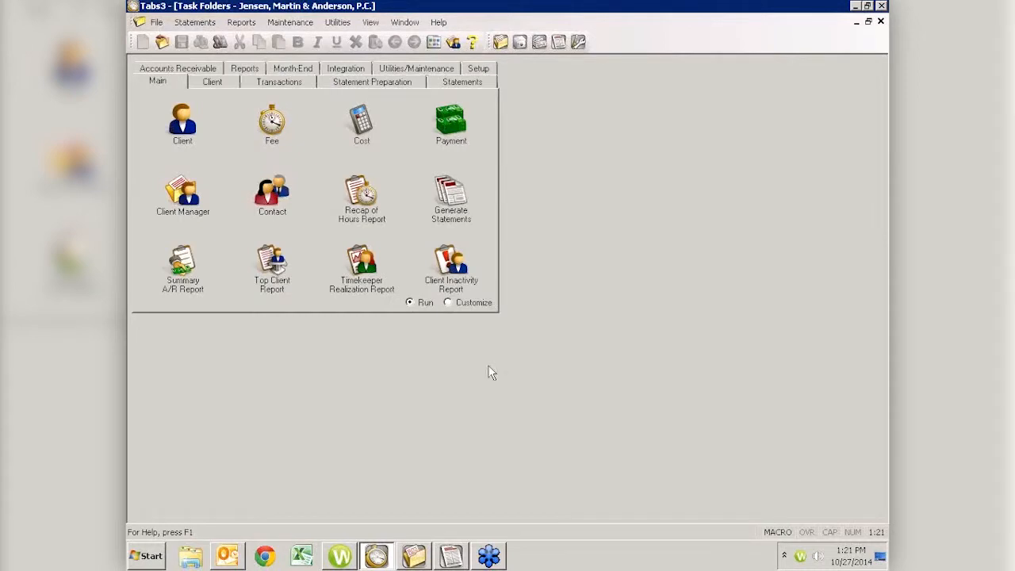
Step: Switch to PracticeMaster and review client 100.00's fees and calendar records, selecting the 09/26/2014 fee agreement task
{"action": "left_click", "coordinate": [406, 558]}
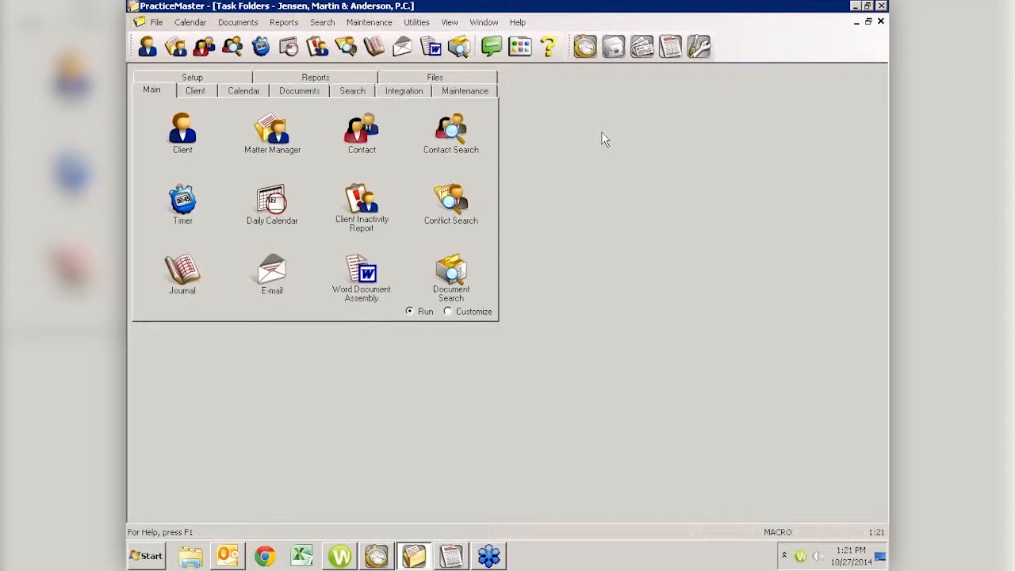
{"action": "left_click", "coordinate": [203, 126]}
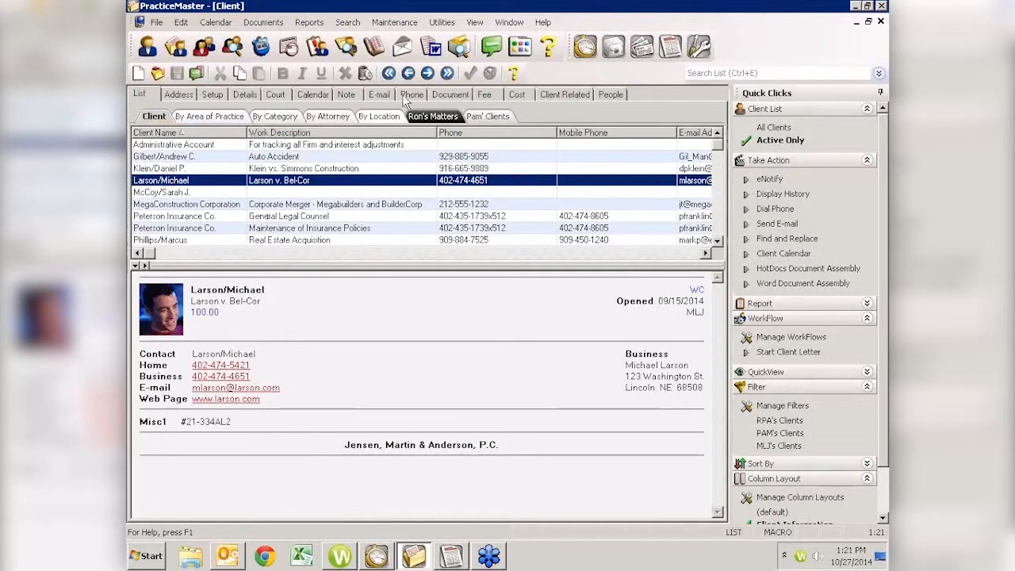
{"action": "left_click", "coordinate": [483, 95]}
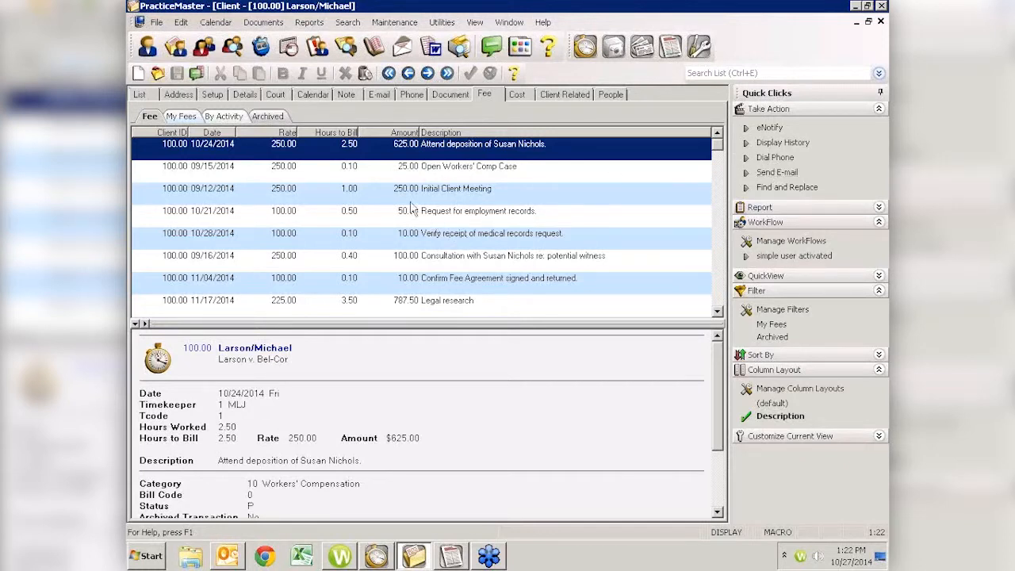
{"action": "left_click", "coordinate": [311, 95]}
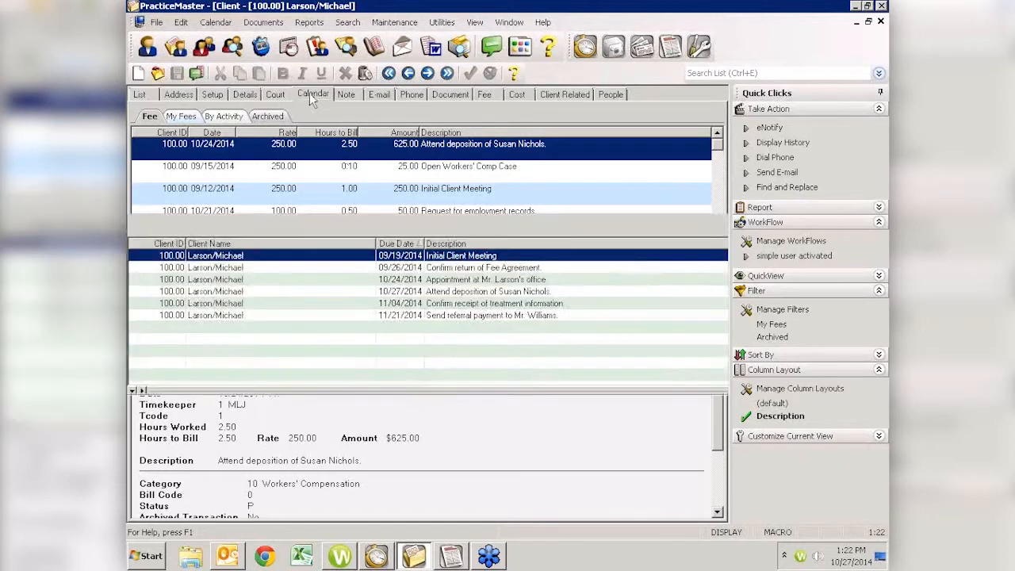
{"action": "left_click", "coordinate": [510, 158]}
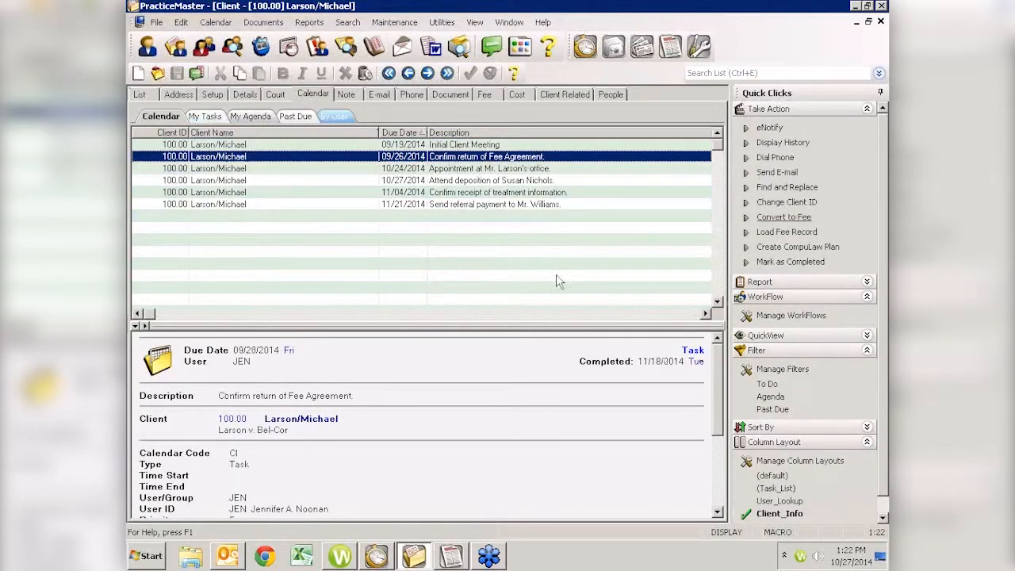
Step: Switch to Outlook to look through the Drafts and Deleted Items folders, and return to PracticeMaster
{"action": "left_click", "coordinate": [228, 557]}
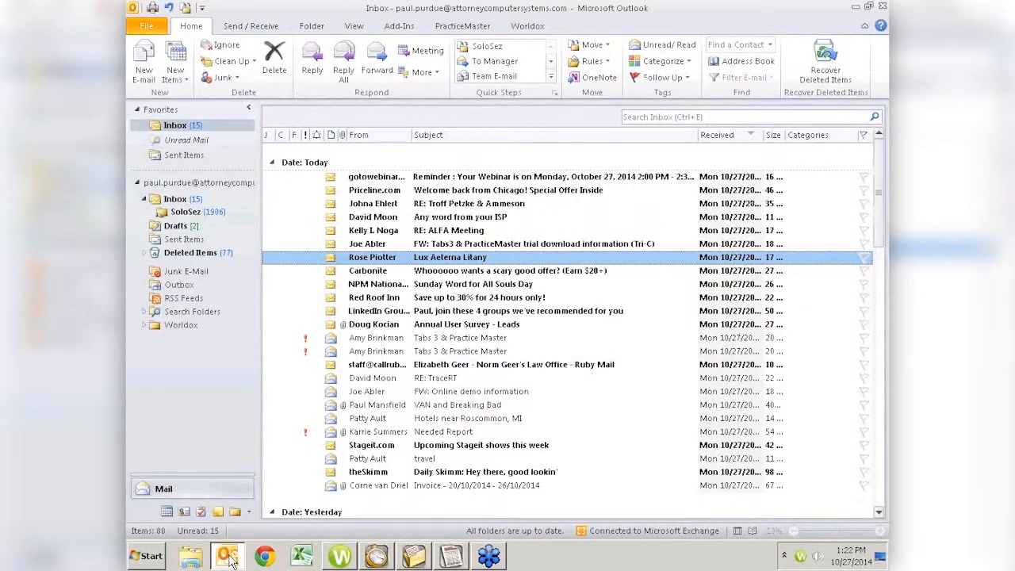
{"action": "left_click", "coordinate": [176, 225]}
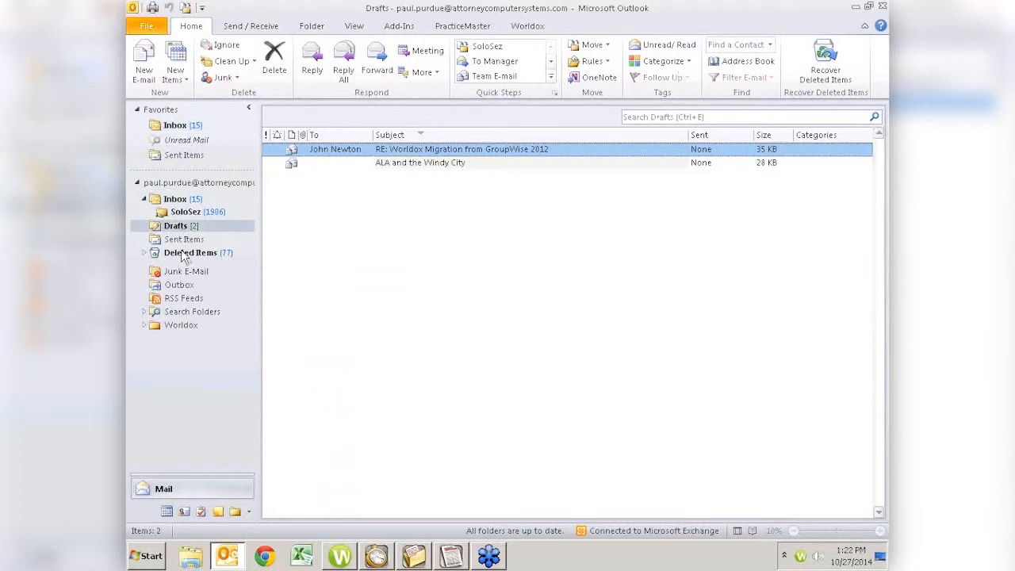
{"action": "left_click", "coordinate": [187, 253]}
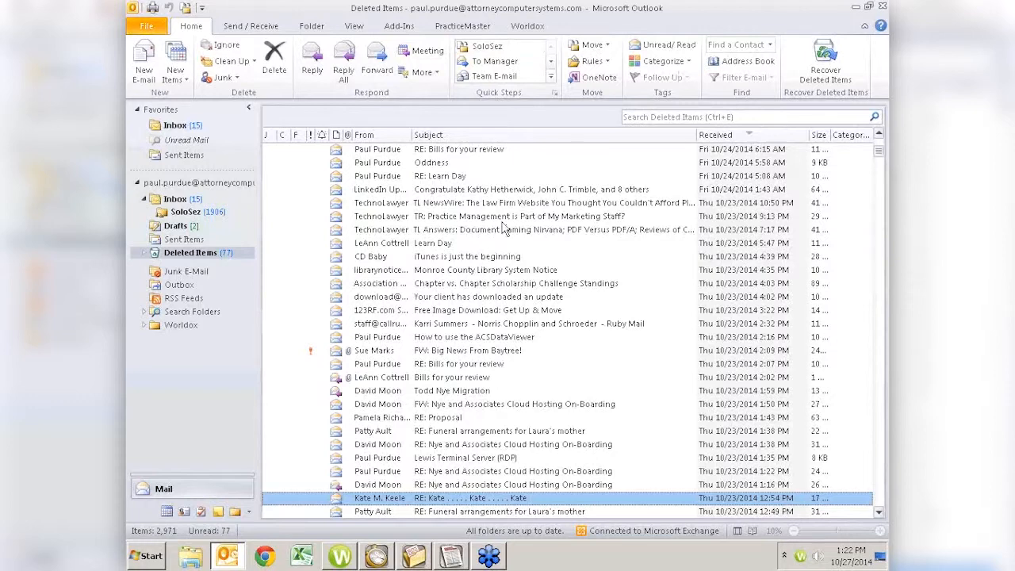
{"action": "left_click", "coordinate": [414, 556]}
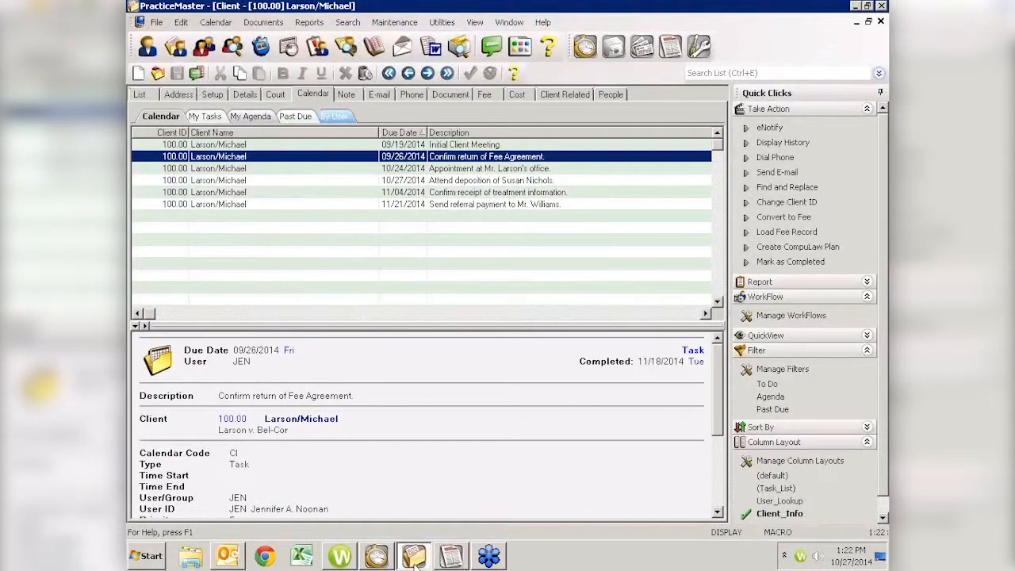
Step: Open the FEERECAP report in Report Writer and set timekeeper 1 through 1 with a beginning date of 11/01/2014
{"action": "left_click", "coordinate": [309, 22]}
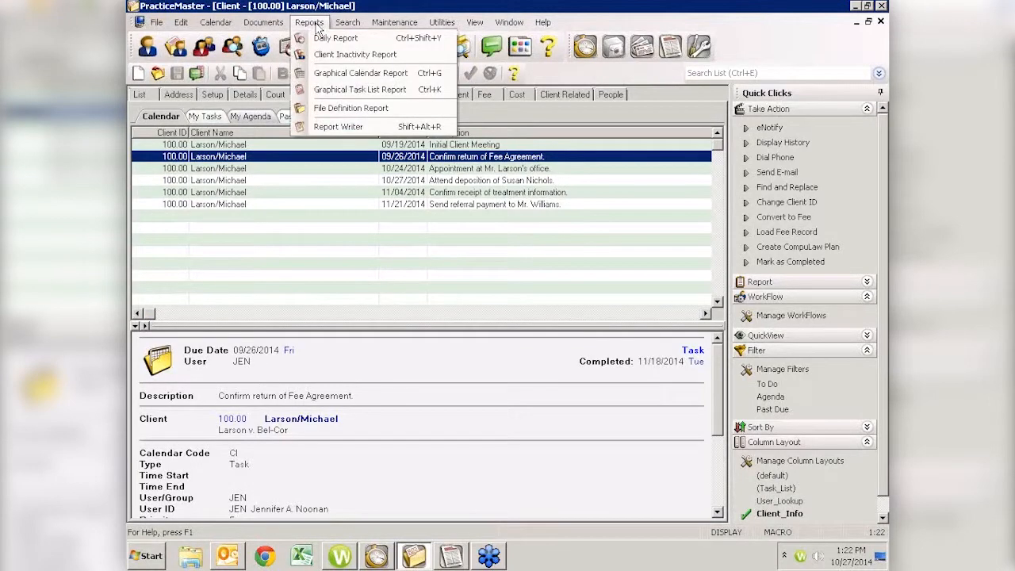
{"action": "left_click", "coordinate": [333, 127]}
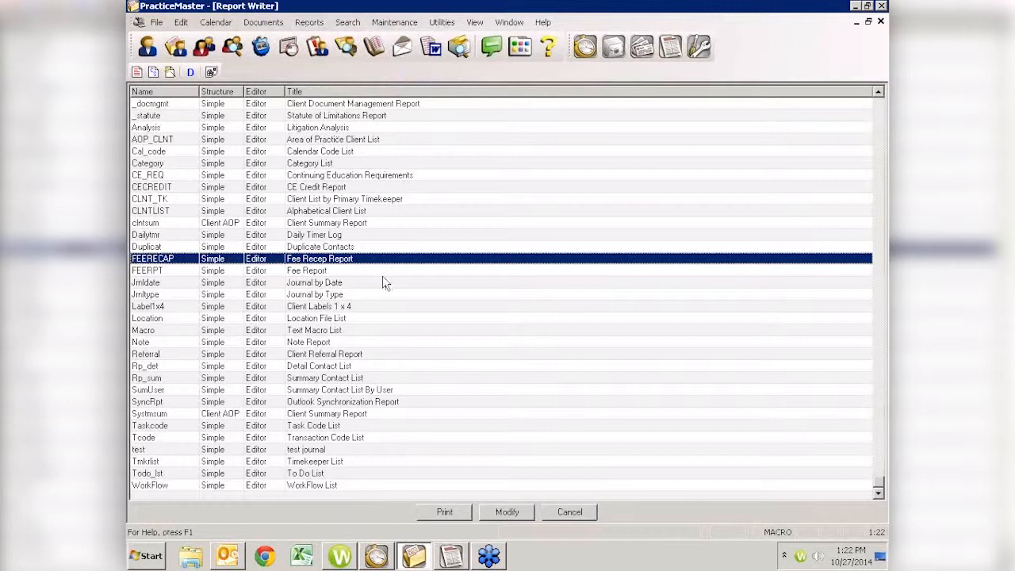
{"action": "double_click", "coordinate": [305, 260]}
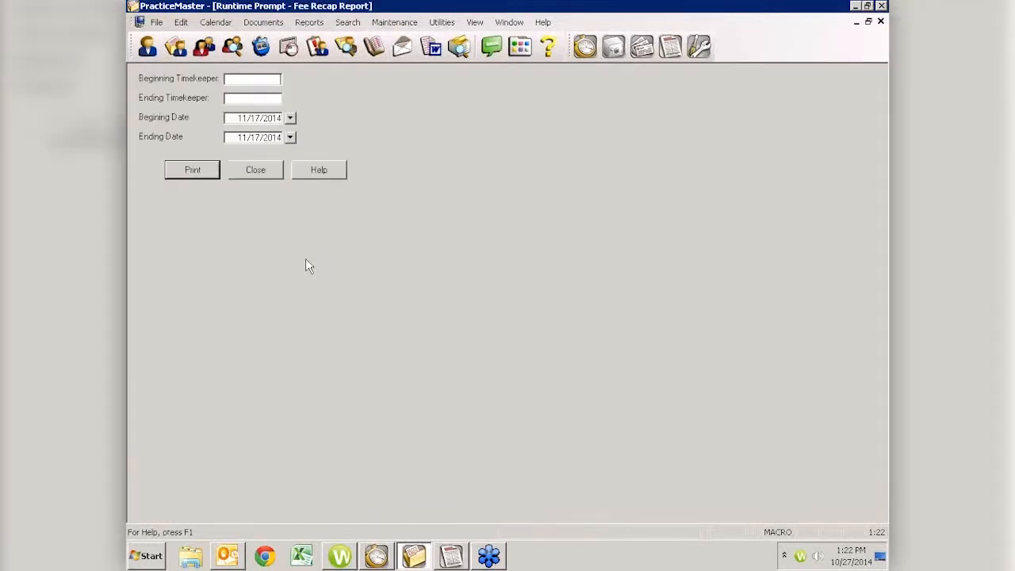
{"action": "type", "text": "1"}
{"action": "key", "text": "Tab"}
{"action": "type", "text": "1"}
{"action": "key", "text": "Tab"}
{"action": "type", "text": "11/1/14"}
{"action": "key", "text": "Tab"}
Step: Preview the Fee Recap Report and examine its daily fee entries, hours, rates and amounts
{"action": "left_click", "coordinate": [192, 174]}
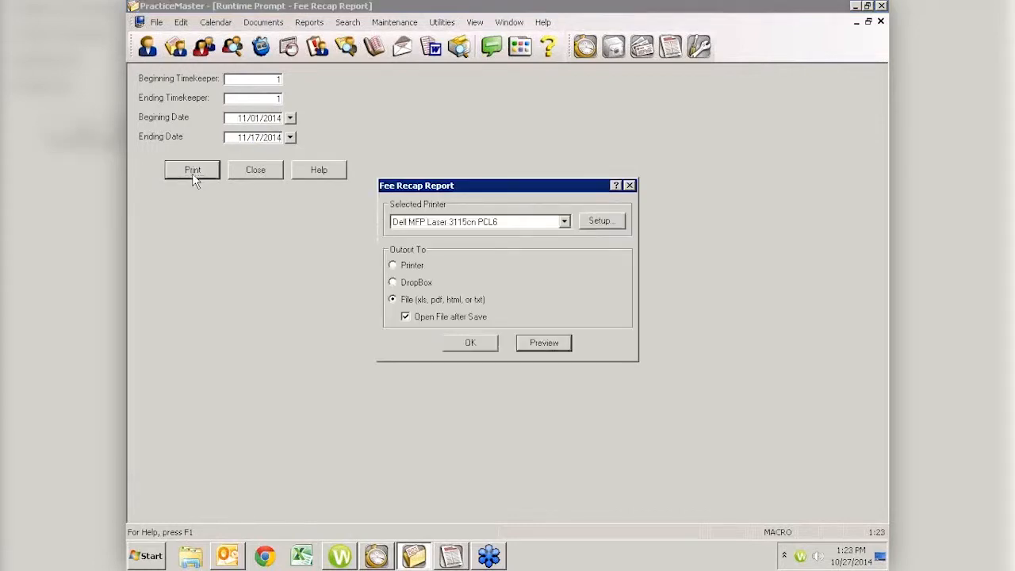
{"action": "left_click", "coordinate": [542, 343]}
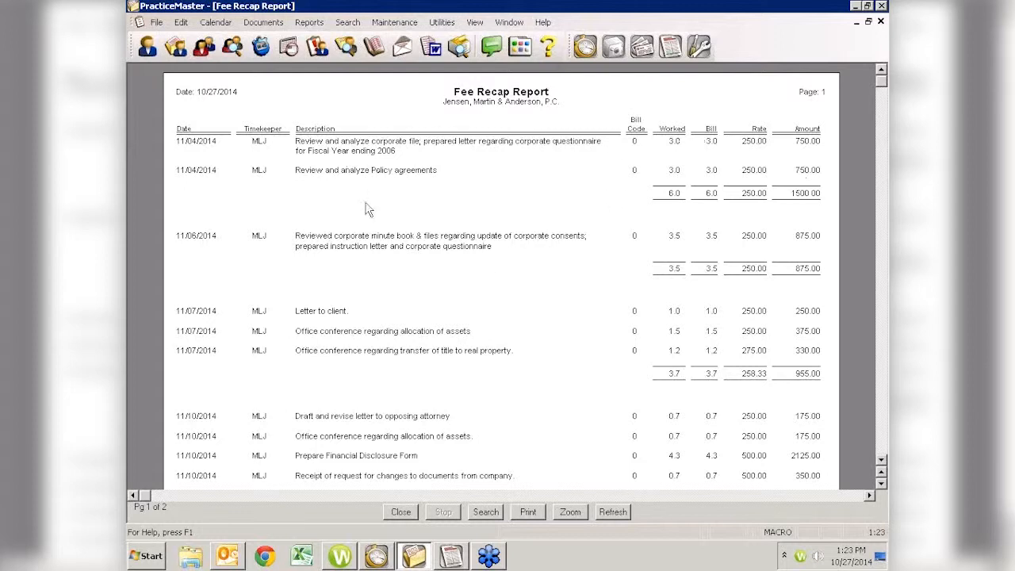
{"action": "scroll", "coordinate": [592, 264], "scroll_direction": "down", "scroll_amount": 1}
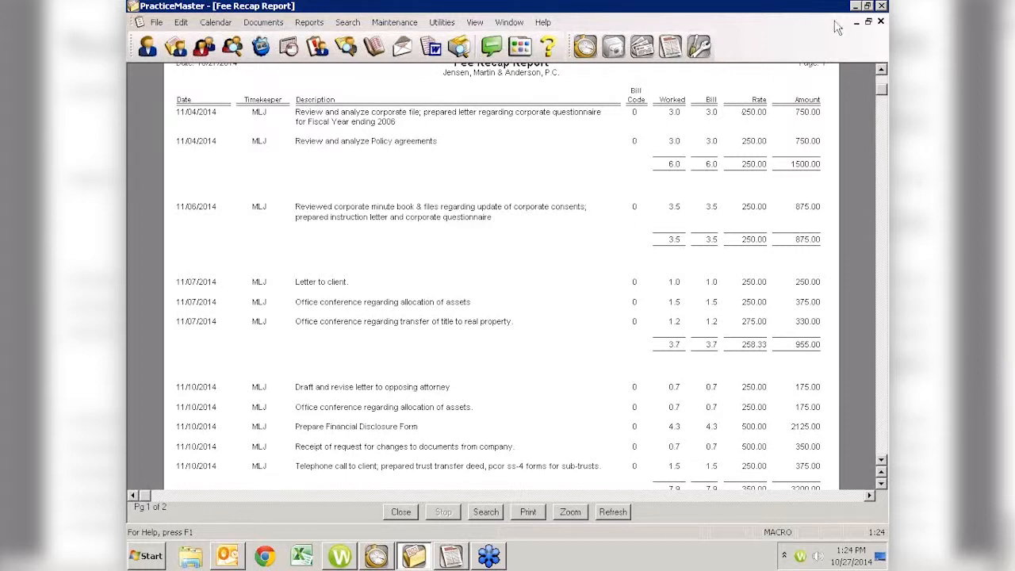
Step: Clear the timekeeper range, preview the Fee Recap Report for 11/01/2014 through 11/17/2014, and examine each timekeeper's entries and totals
{"action": "key", "text": "Escape"}
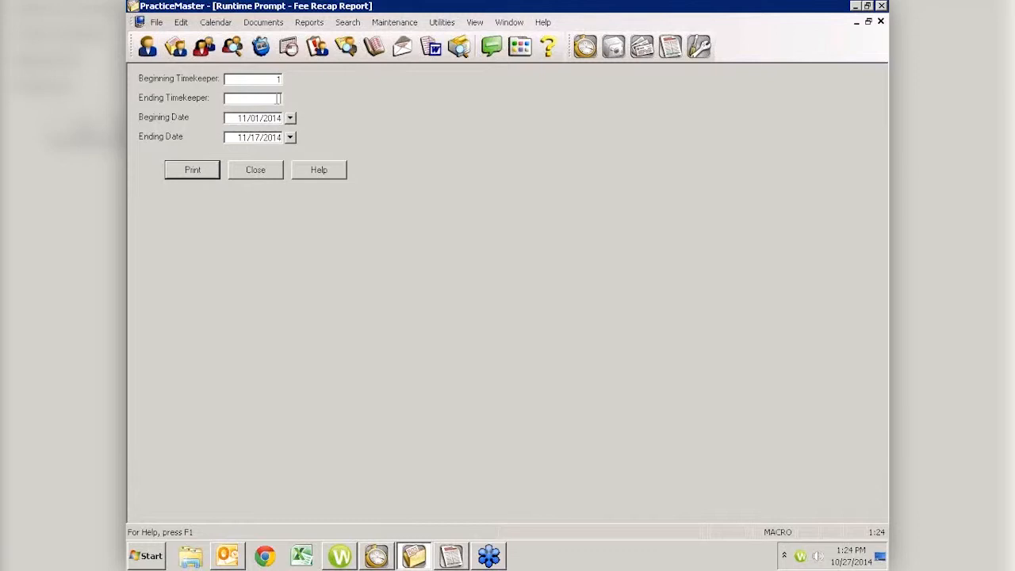
{"action": "left_click", "coordinate": [199, 171]}
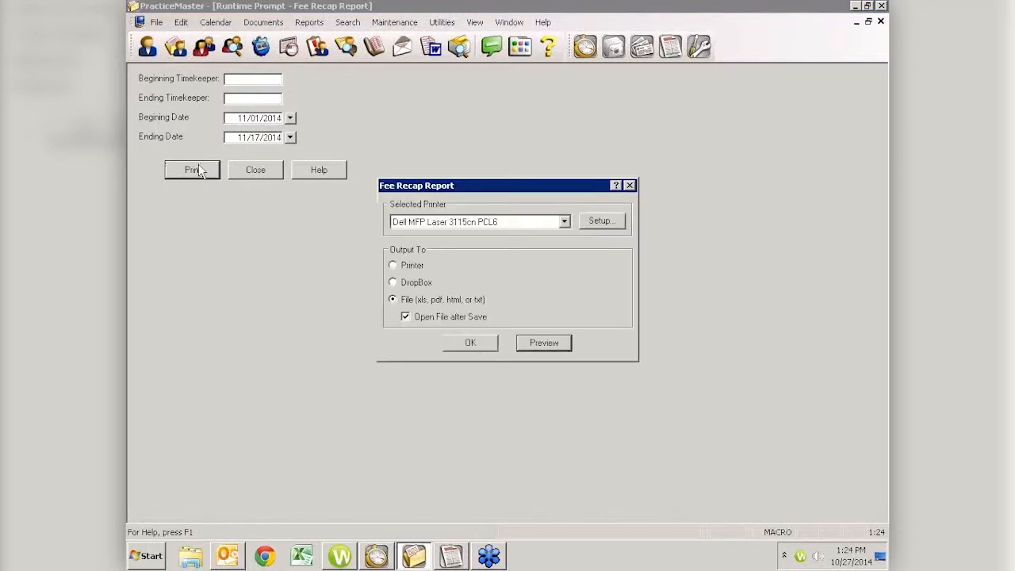
{"action": "left_click", "coordinate": [543, 342]}
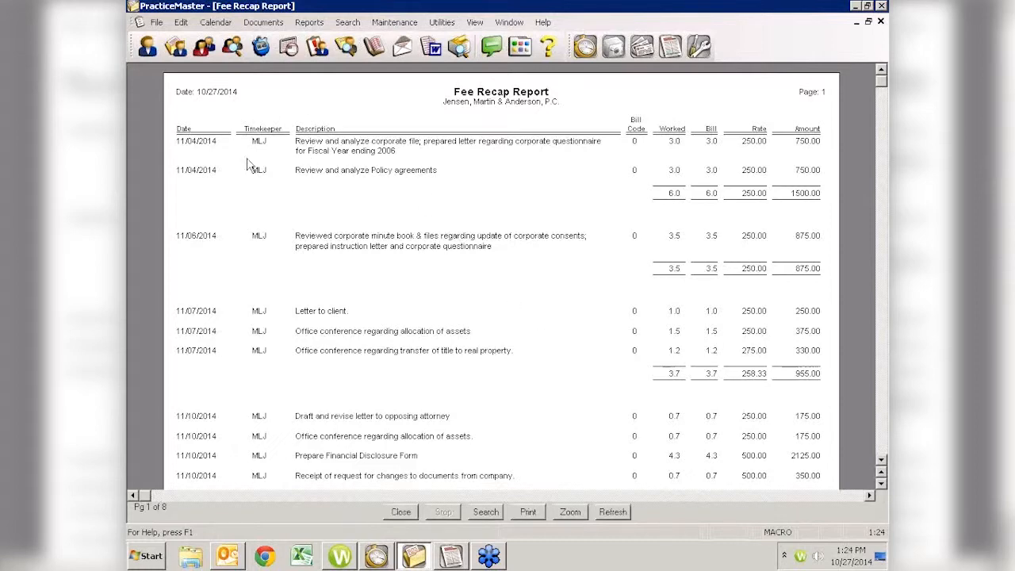
{"action": "scroll", "coordinate": [247, 165], "scroll_direction": "down", "scroll_amount": 20}
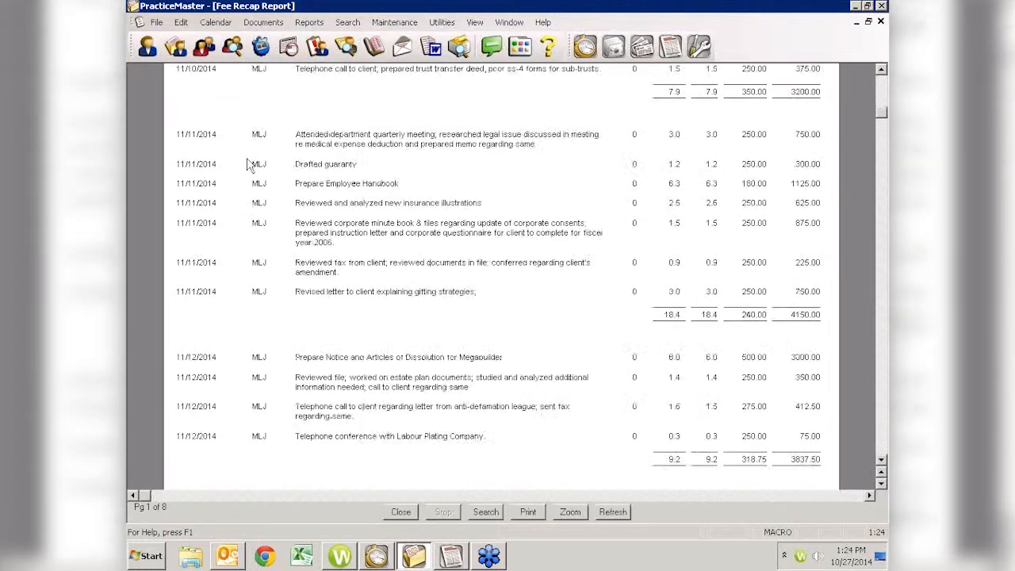
{"action": "scroll", "coordinate": [247, 165], "scroll_direction": "up", "scroll_amount": 5}
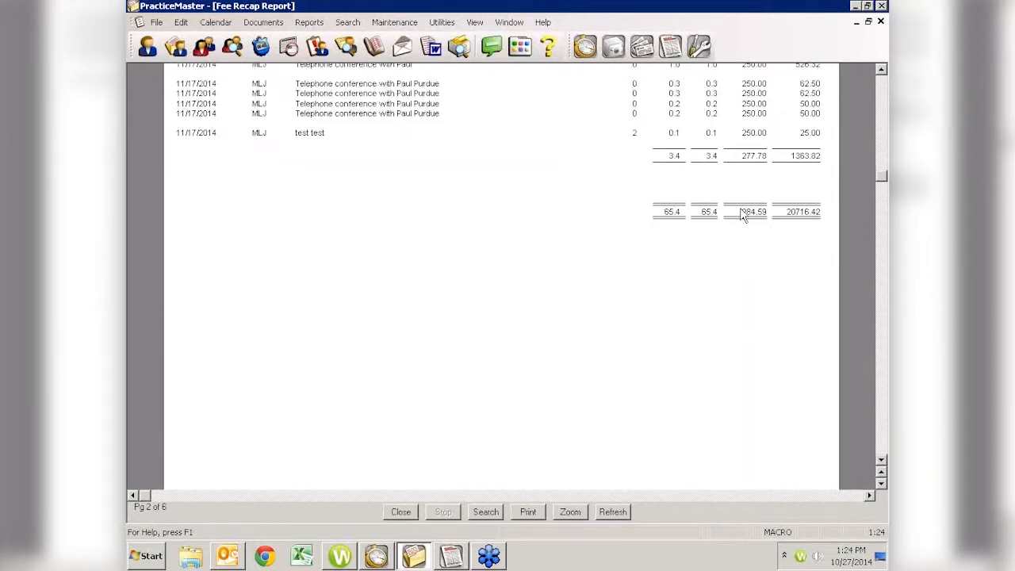
{"action": "scroll", "coordinate": [602, 225], "scroll_direction": "down", "scroll_amount": 5}
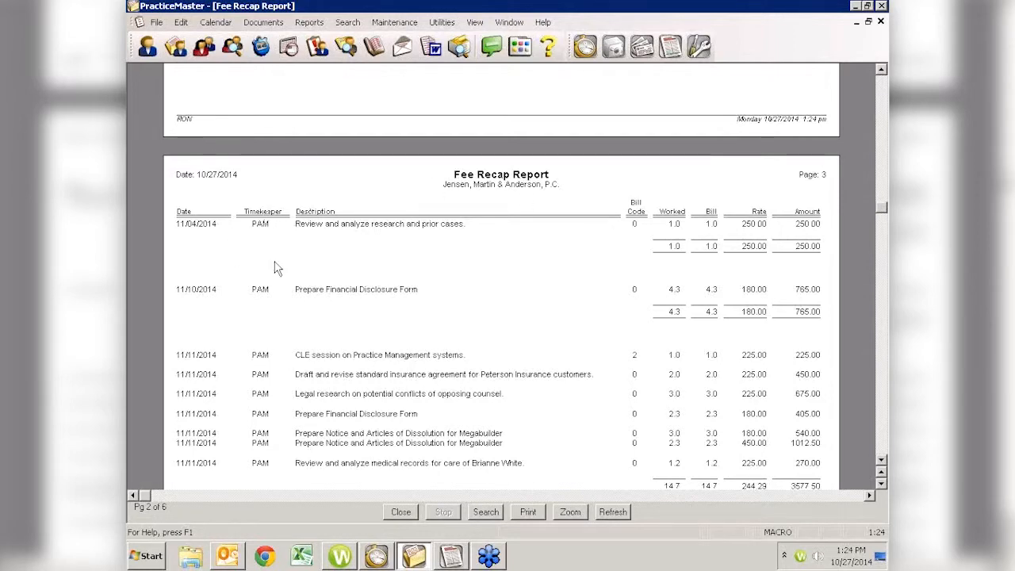
{"action": "scroll", "coordinate": [277, 269], "scroll_direction": "down", "scroll_amount": 10}
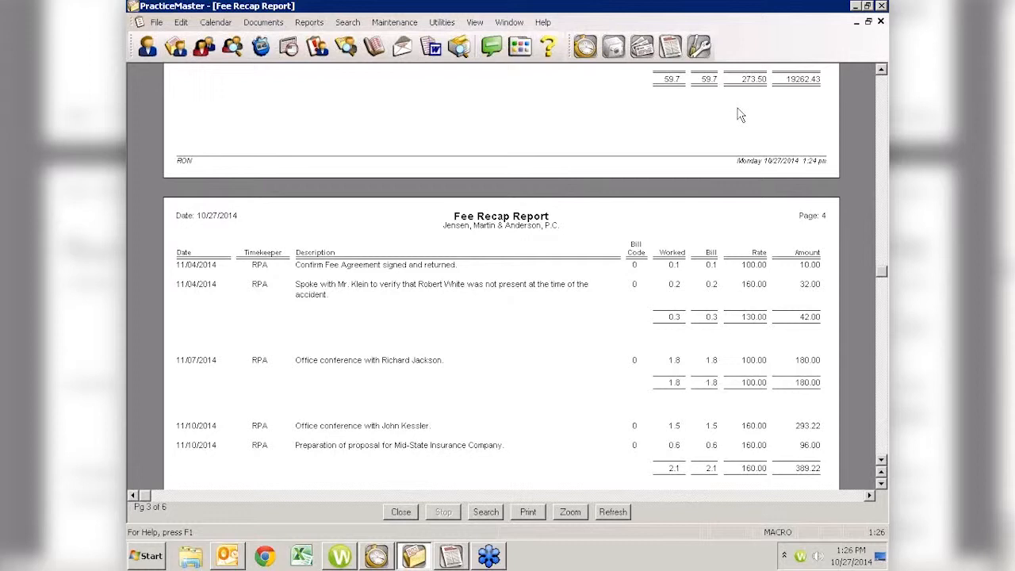
Step: Switch to Chrome and open the attorneycomputersystems.com website
{"action": "left_click", "coordinate": [265, 556]}
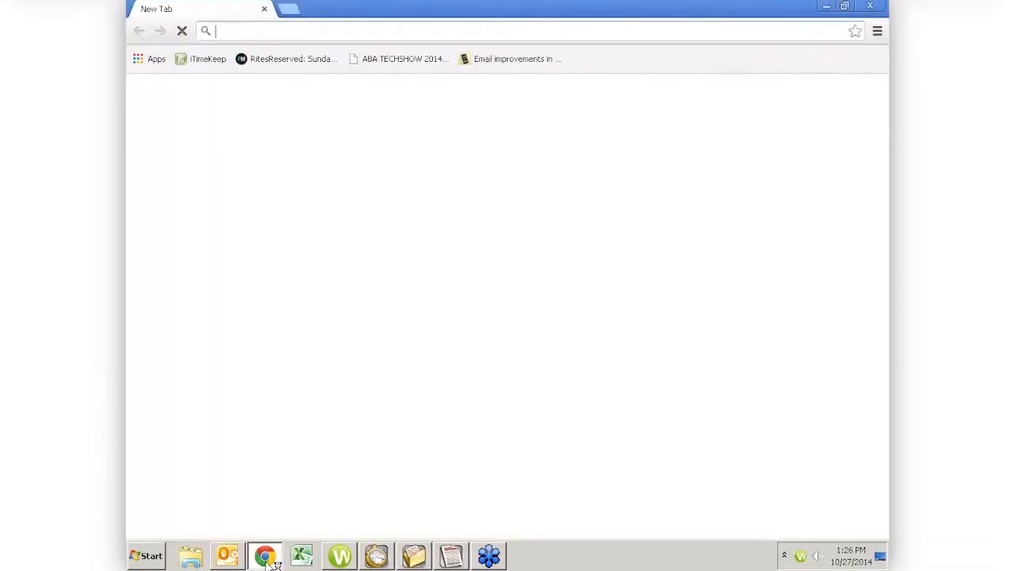
{"action": "type", "text": "attorneycomputersystems.com"}
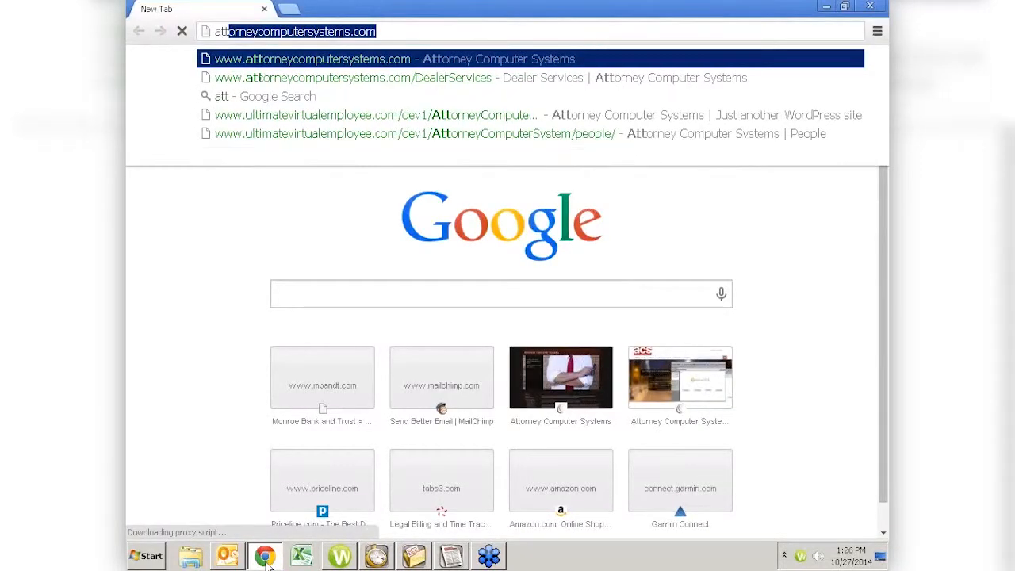
{"action": "key", "text": "Return"}
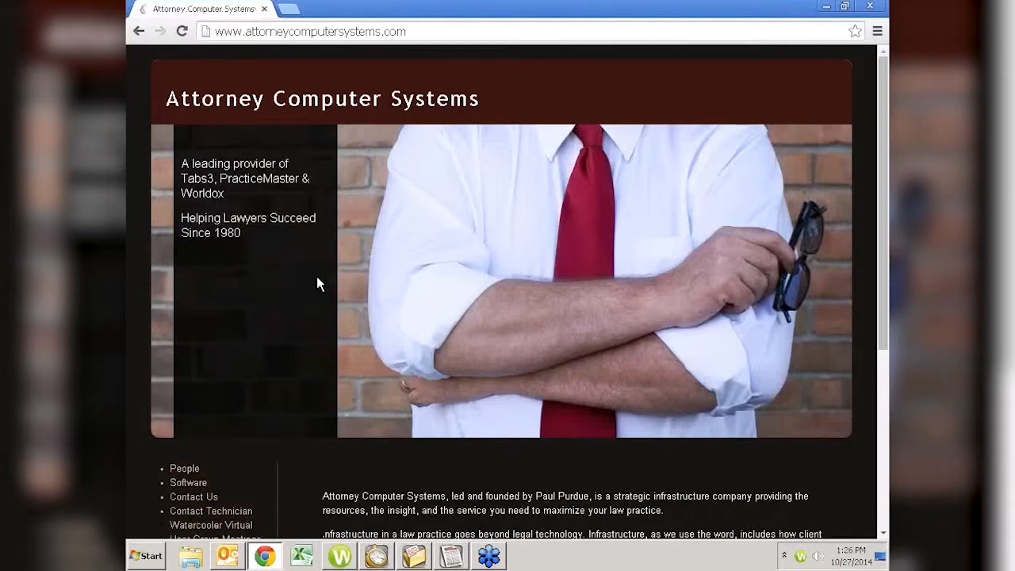
Step: Open the Tabs3 Virtual User Group Meetings page and look through its October 2014 session description and earlier recorded meetings
{"action": "scroll", "coordinate": [317, 279], "scroll_direction": "down", "scroll_amount": 3}
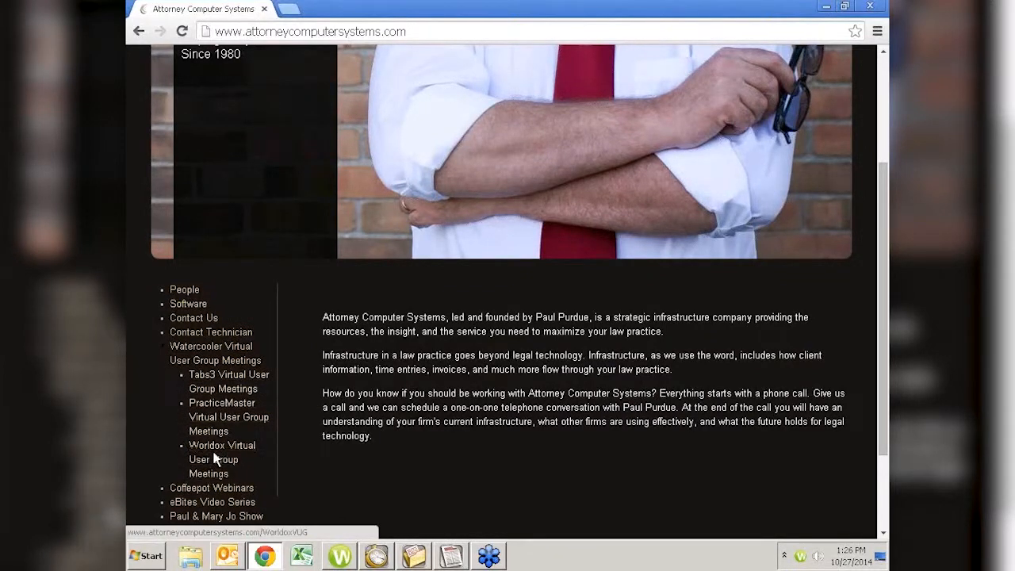
{"action": "left_click", "coordinate": [220, 382]}
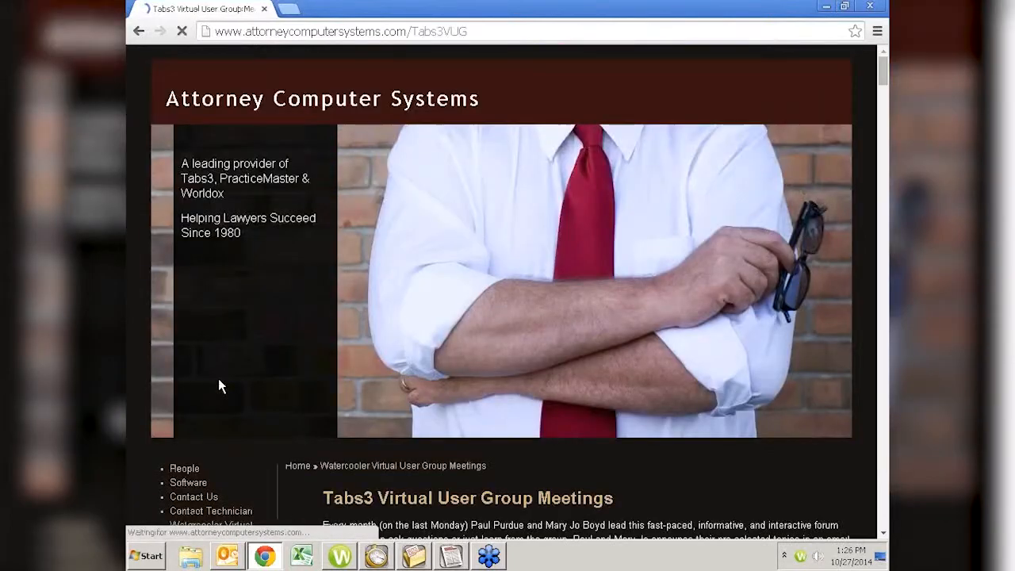
{"action": "scroll", "coordinate": [218, 378], "scroll_direction": "down", "scroll_amount": 2}
{"action": "scroll", "coordinate": [217, 378], "scroll_direction": "down", "scroll_amount": 5}
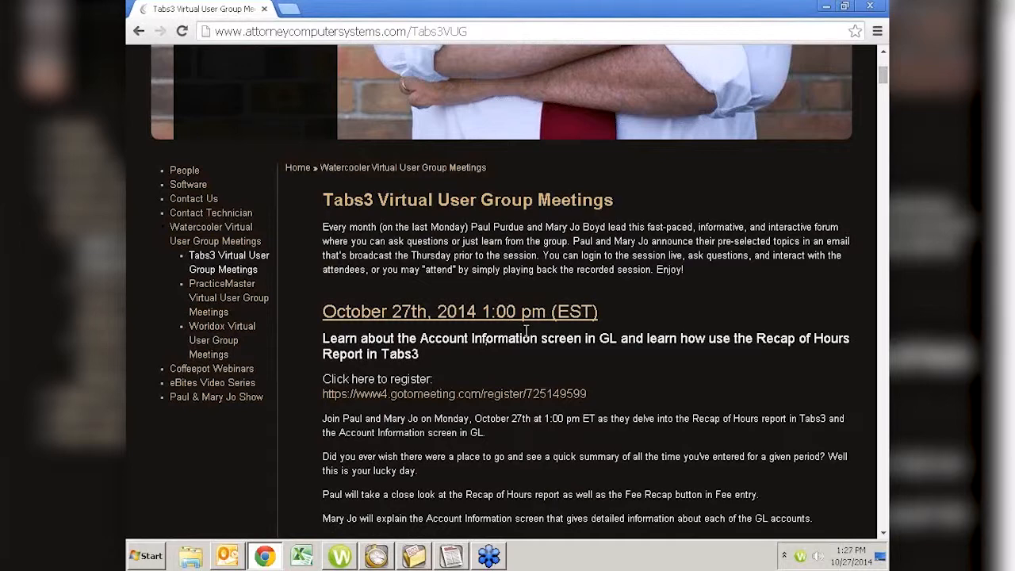
{"action": "scroll", "coordinate": [526, 331], "scroll_direction": "down", "scroll_amount": 3}
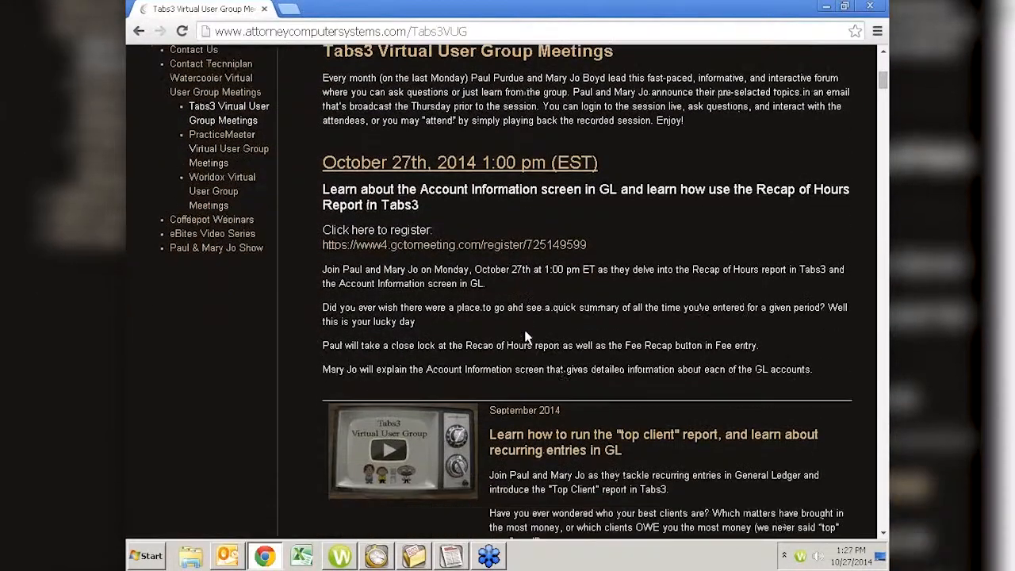
{"action": "scroll", "coordinate": [526, 337], "scroll_direction": "down", "scroll_amount": 3}
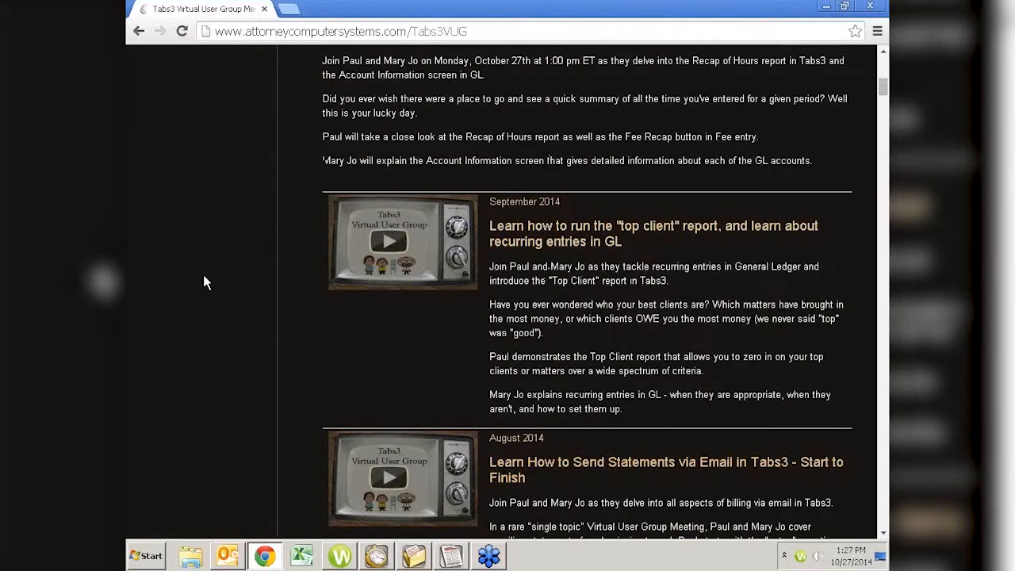
{"action": "scroll", "coordinate": [203, 282], "scroll_direction": "up", "scroll_amount": 2}
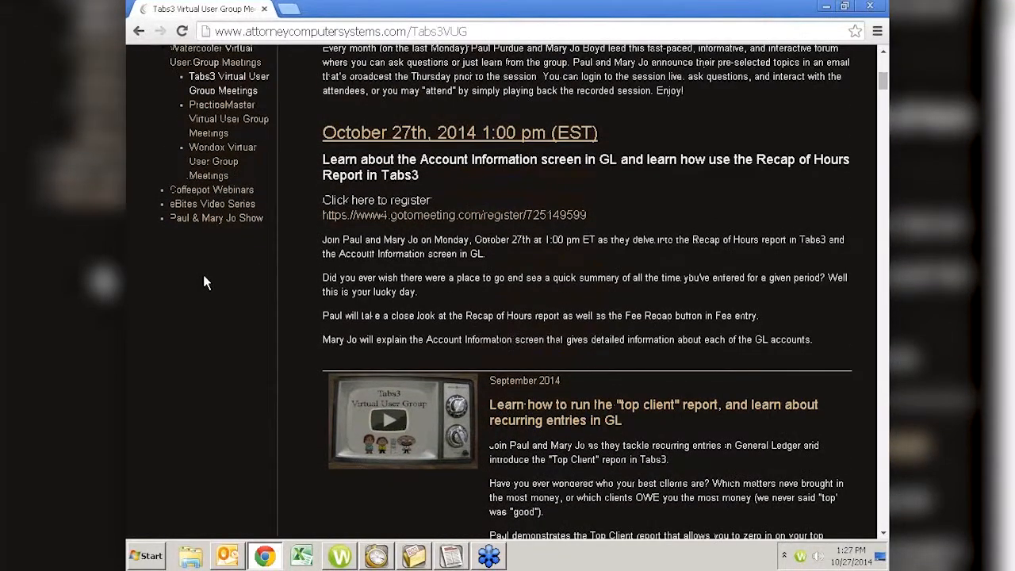